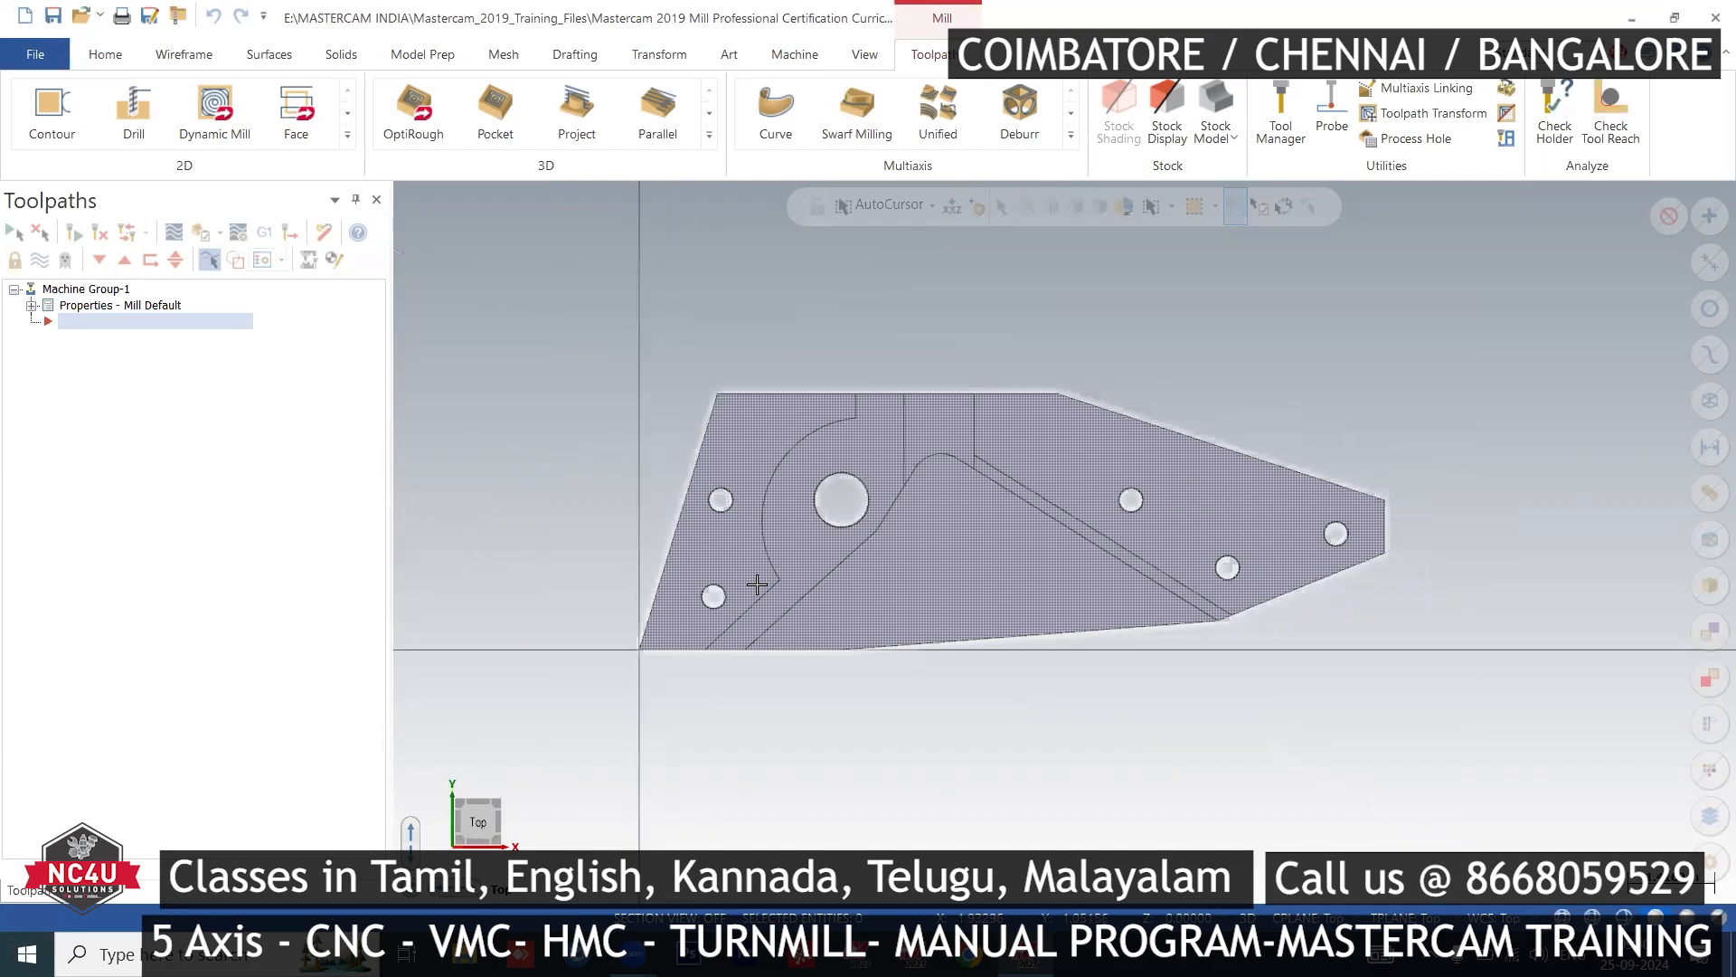
# - Draw a vertical line about 4.96 long beside the part's slanted left edge and a horizontal line about 8.22 long above the part
pyautogui.moveTo(758, 585); pyautogui.dragTo(972, 412, button='middle')
pyautogui.rightClick(994, 448)
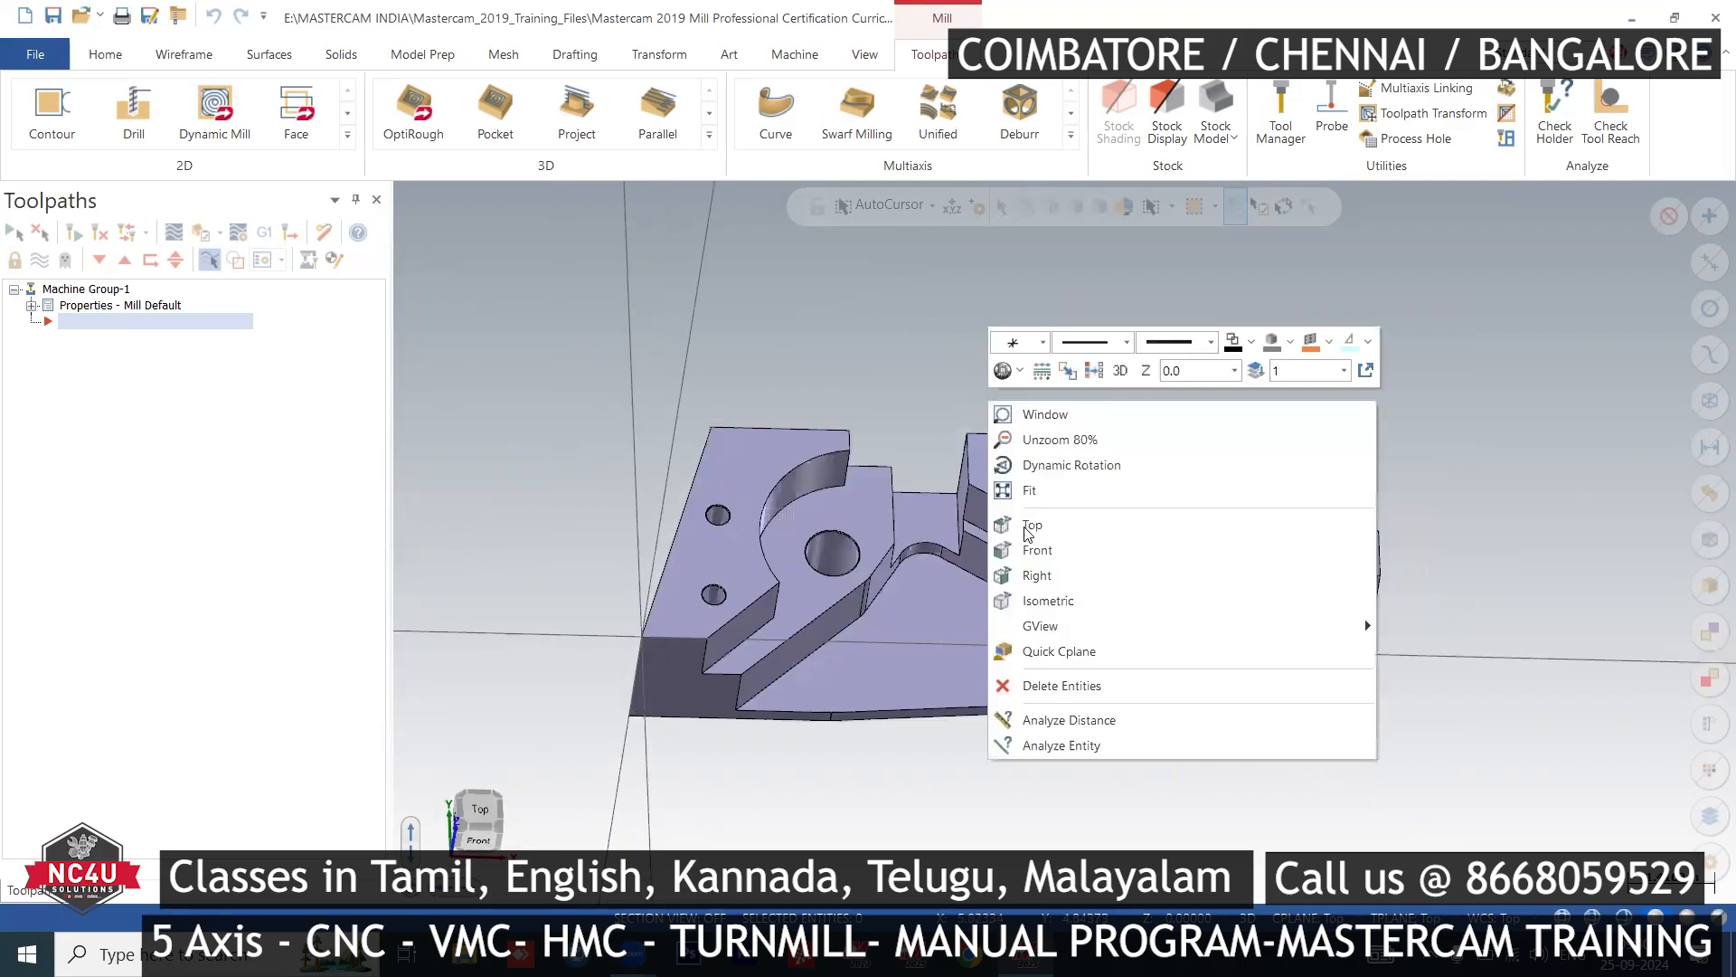
pyautogui.click(1023, 527)
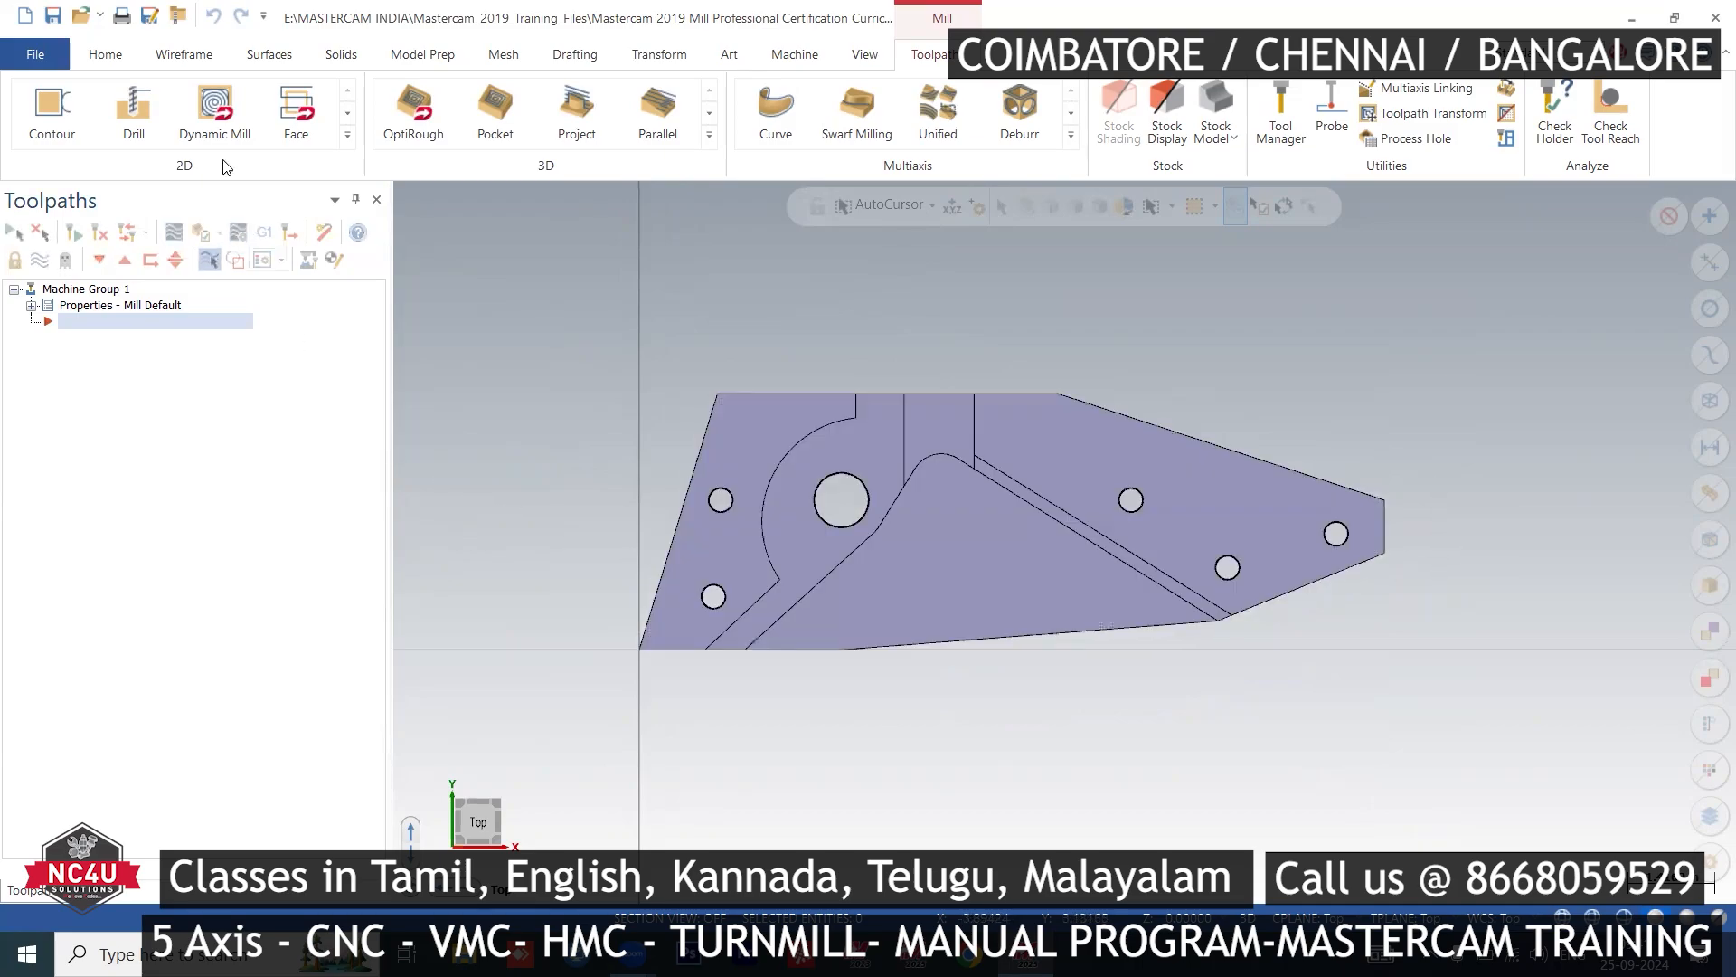
pyautogui.click(201, 60)
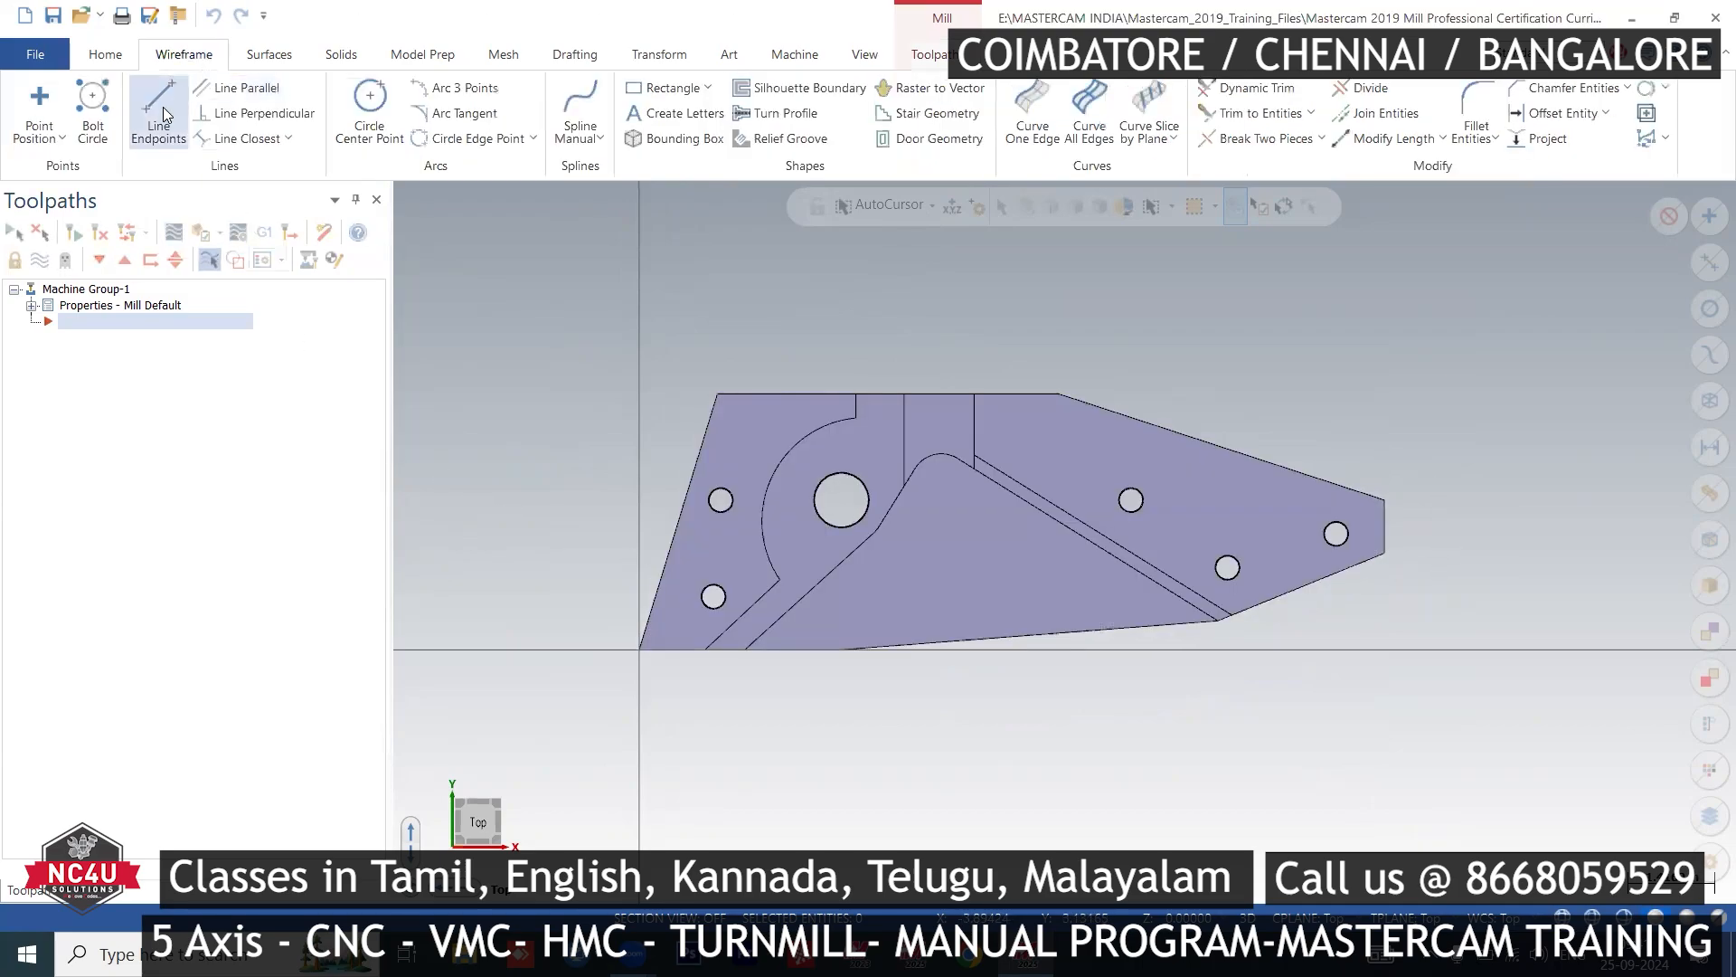
pyautogui.click(590, 663)
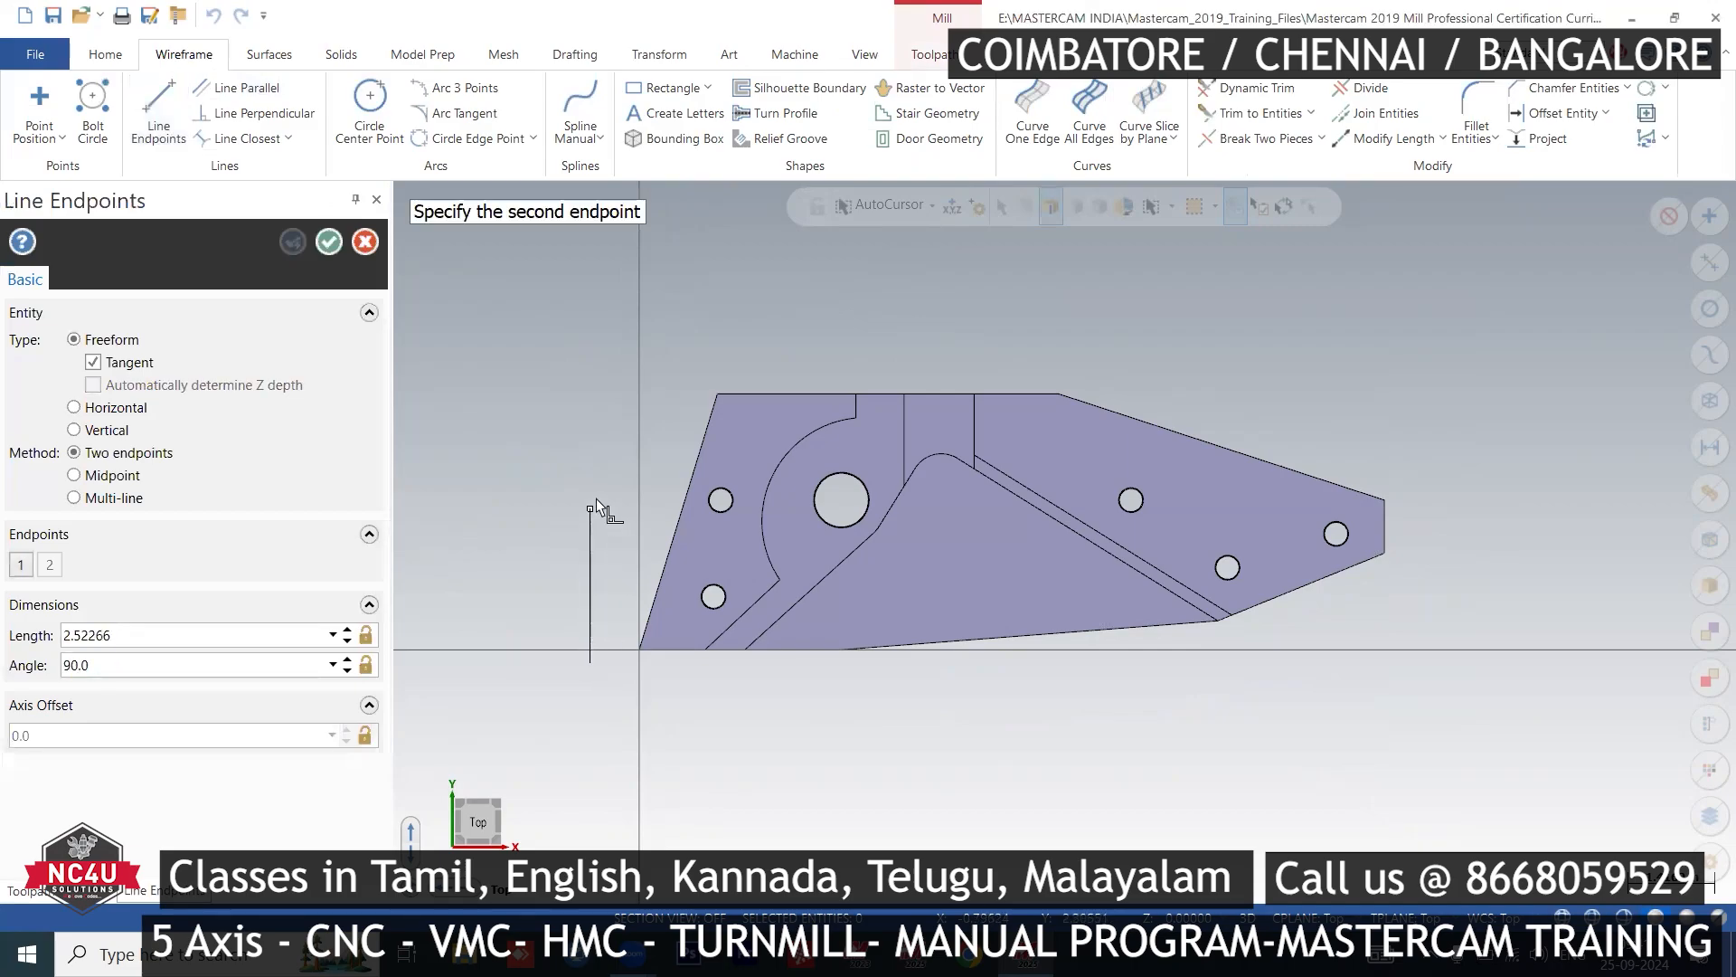
pyautogui.click(590, 360)
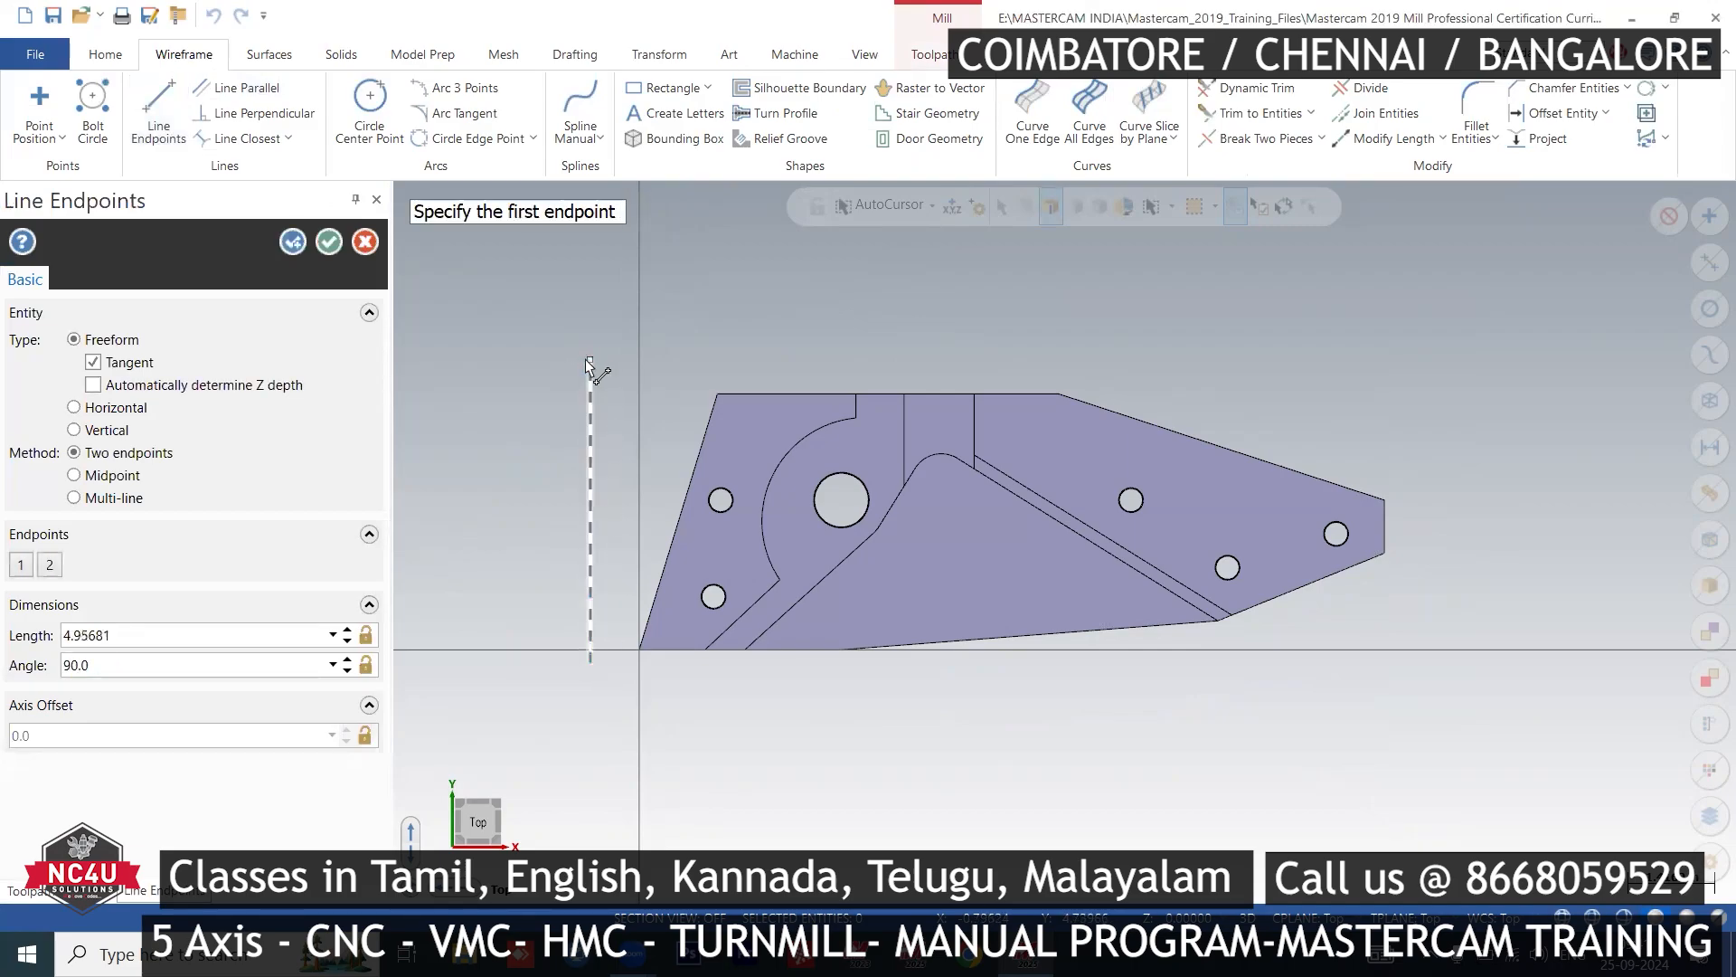
pyautogui.click(590, 360)
pyautogui.click(1094, 360)
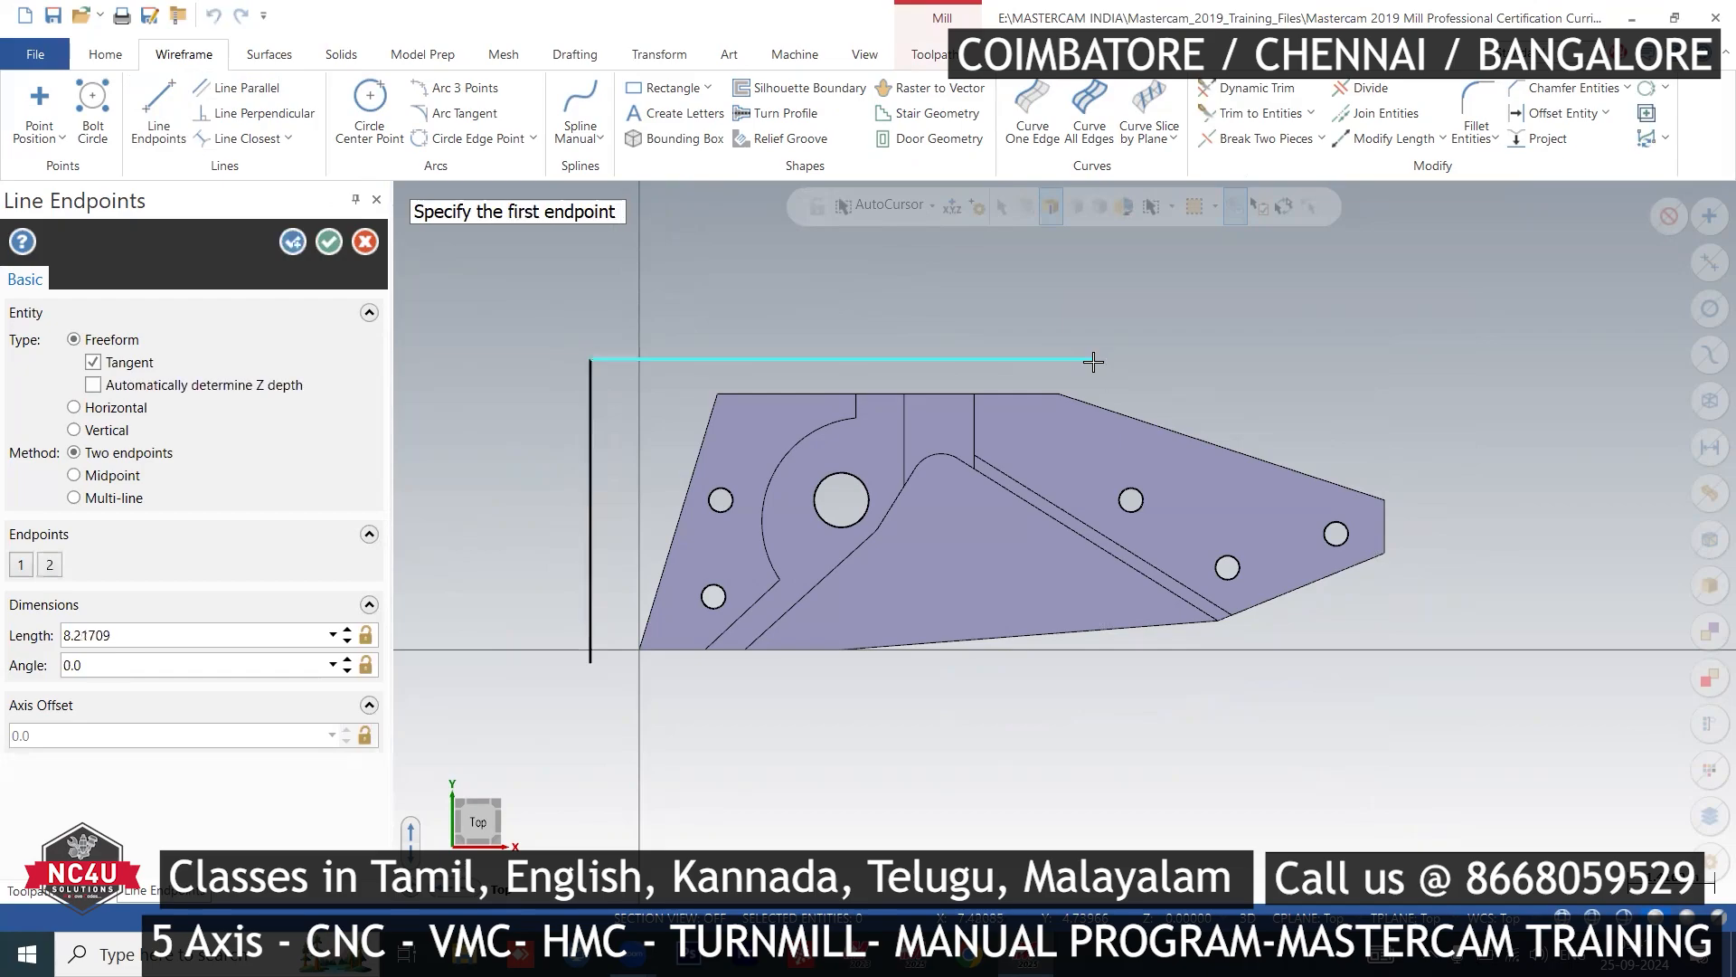
# - Continue the outline around the part's narrow end with a sloping line, a vertical line about 1.93 long and an inward slope about 2.85 long
pyautogui.click(1095, 360)
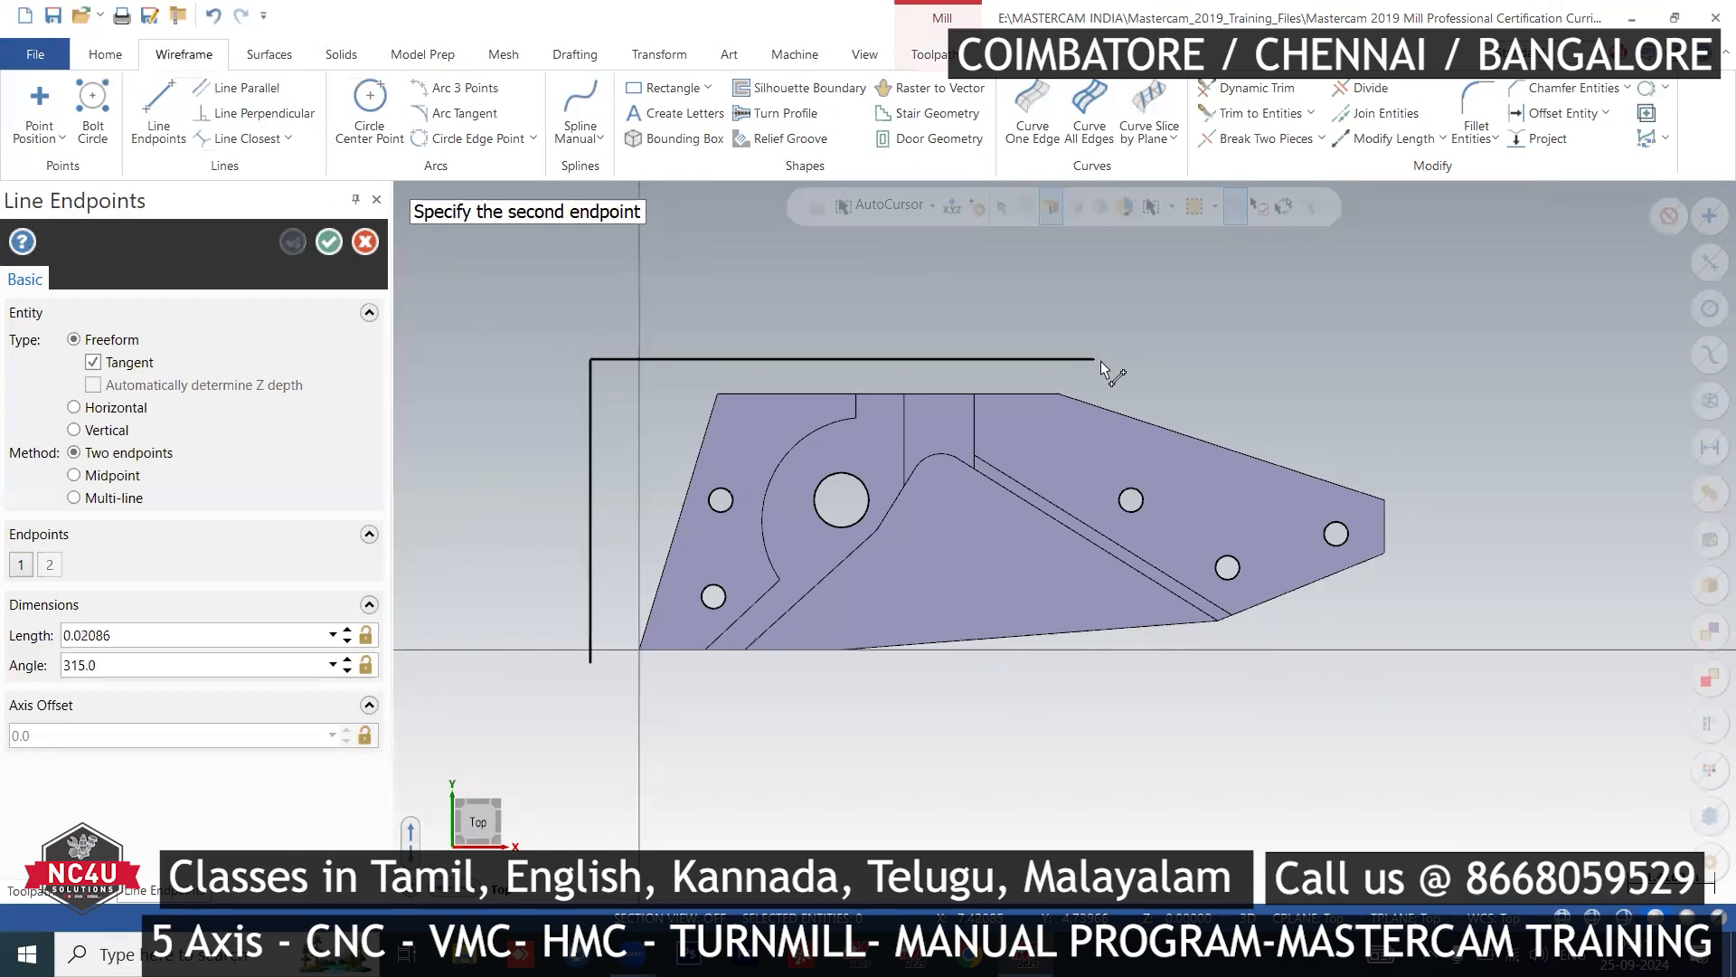
pyautogui.click(1512, 497)
pyautogui.click(1512, 497)
pyautogui.click(1515, 623)
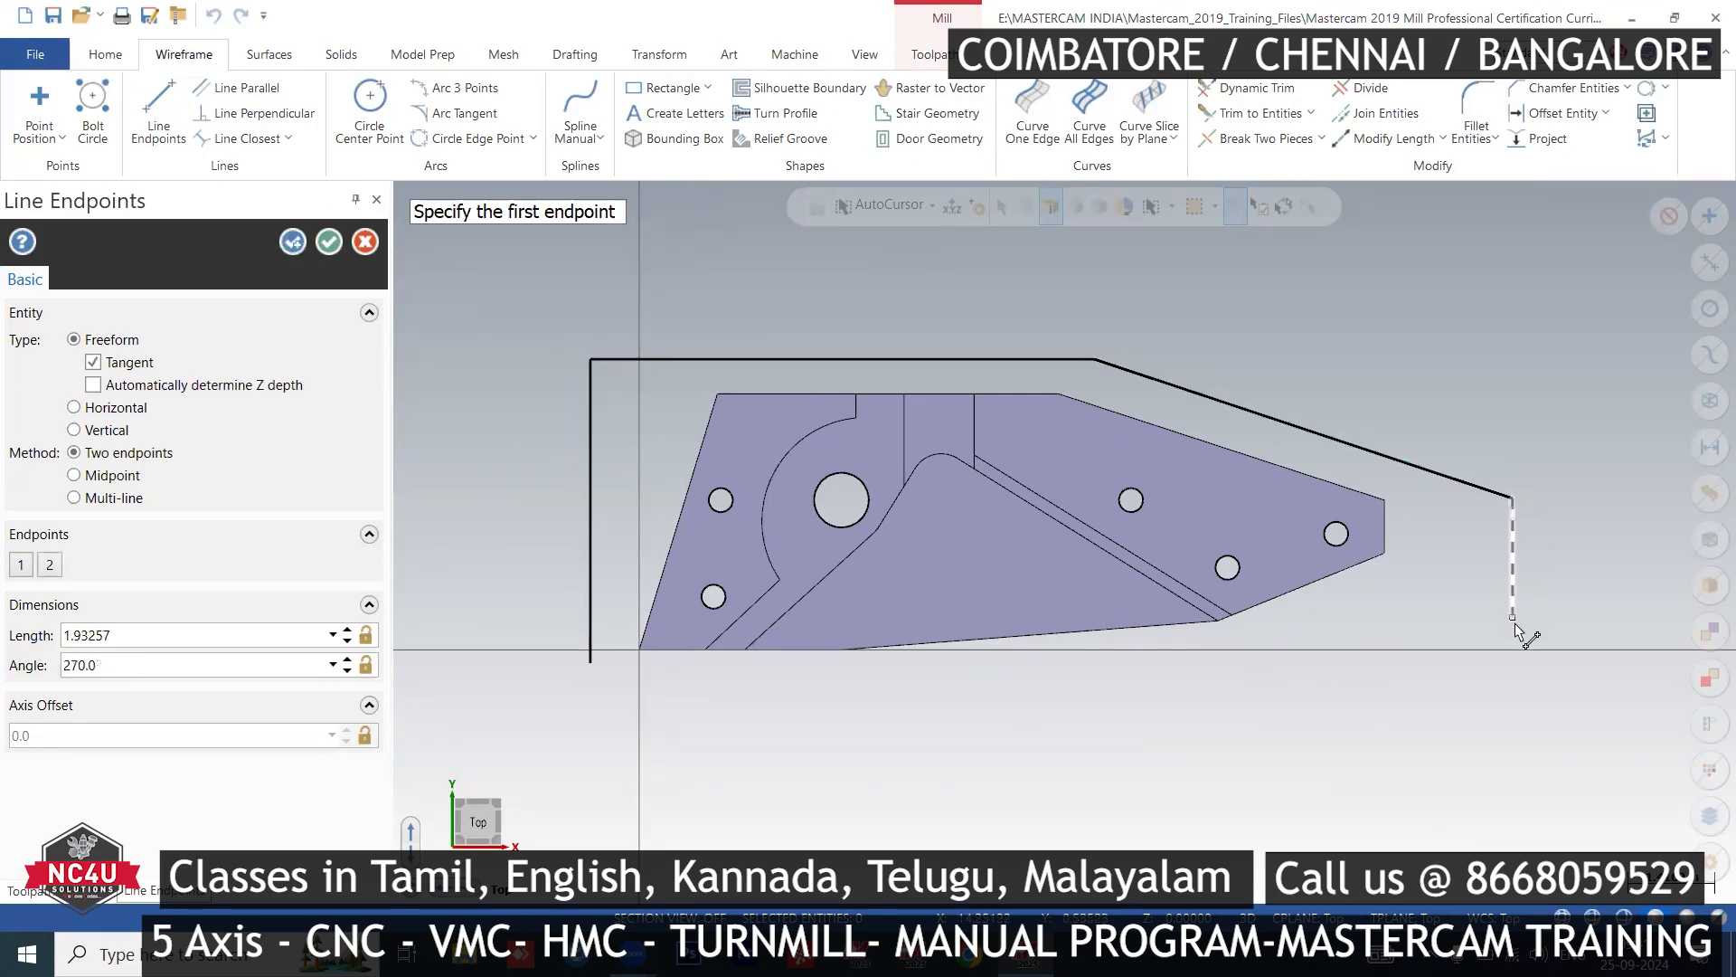
pyautogui.click(1515, 622)
pyautogui.click(1363, 708)
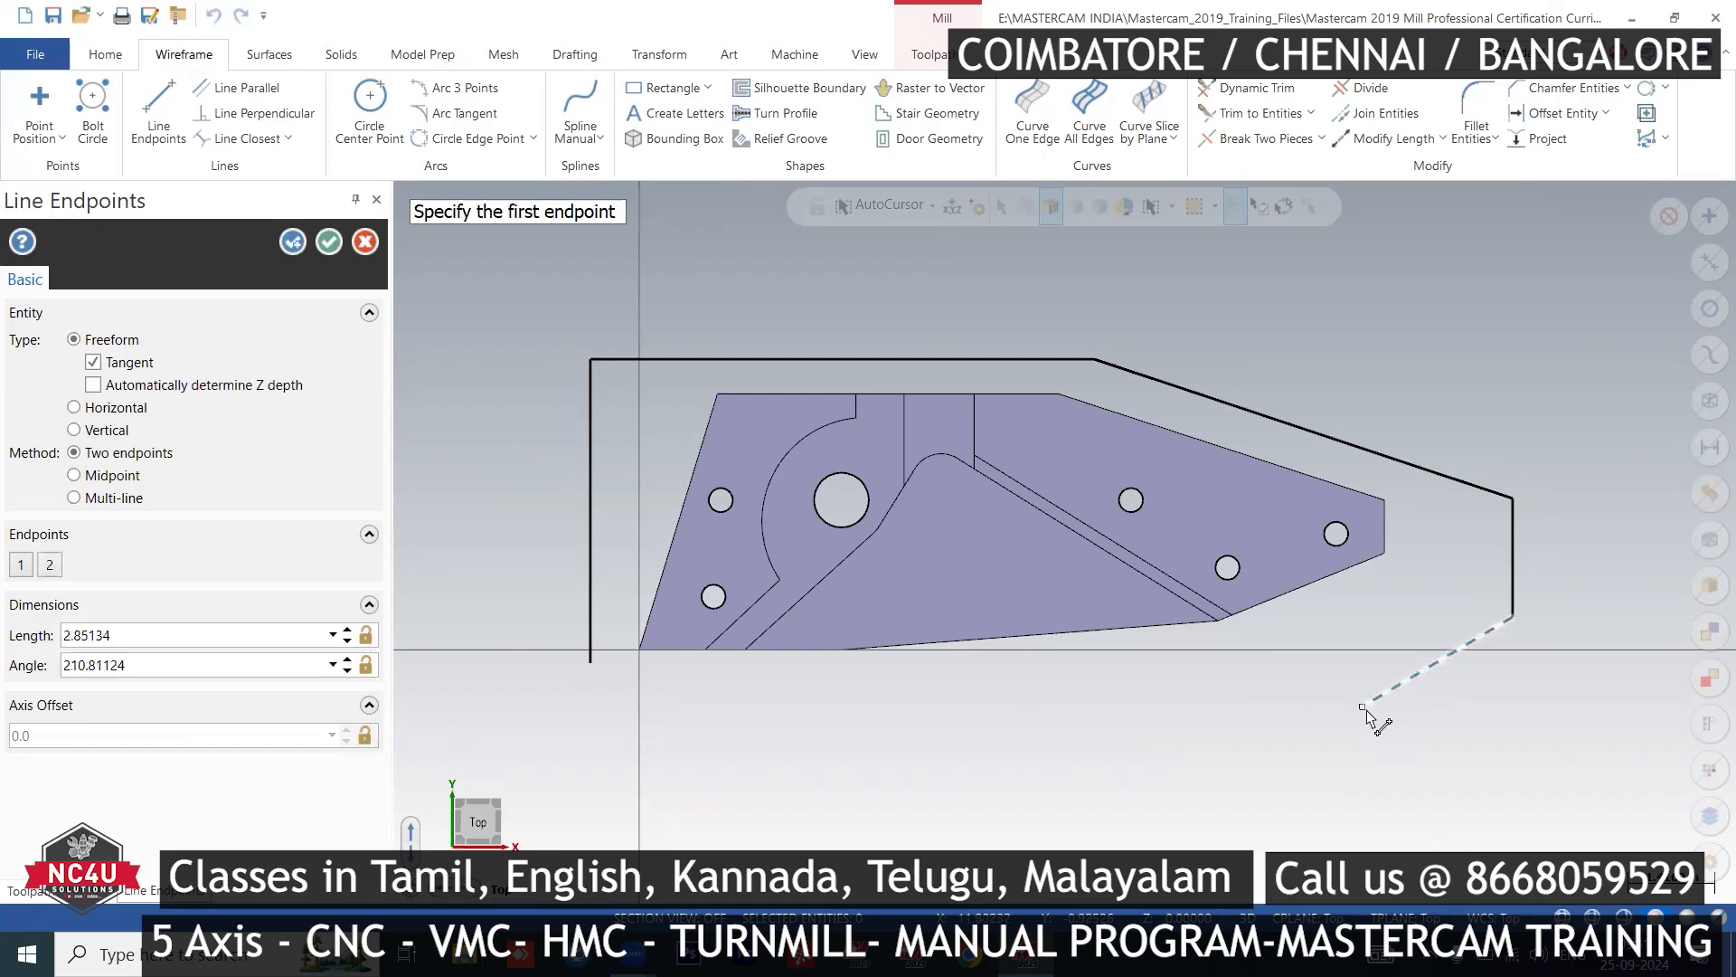
# - Close the outline below the part with a horizontal line about 7.07 long, a short step up and a line back to the start
pyautogui.click(1367, 712)
pyautogui.click(930, 706)
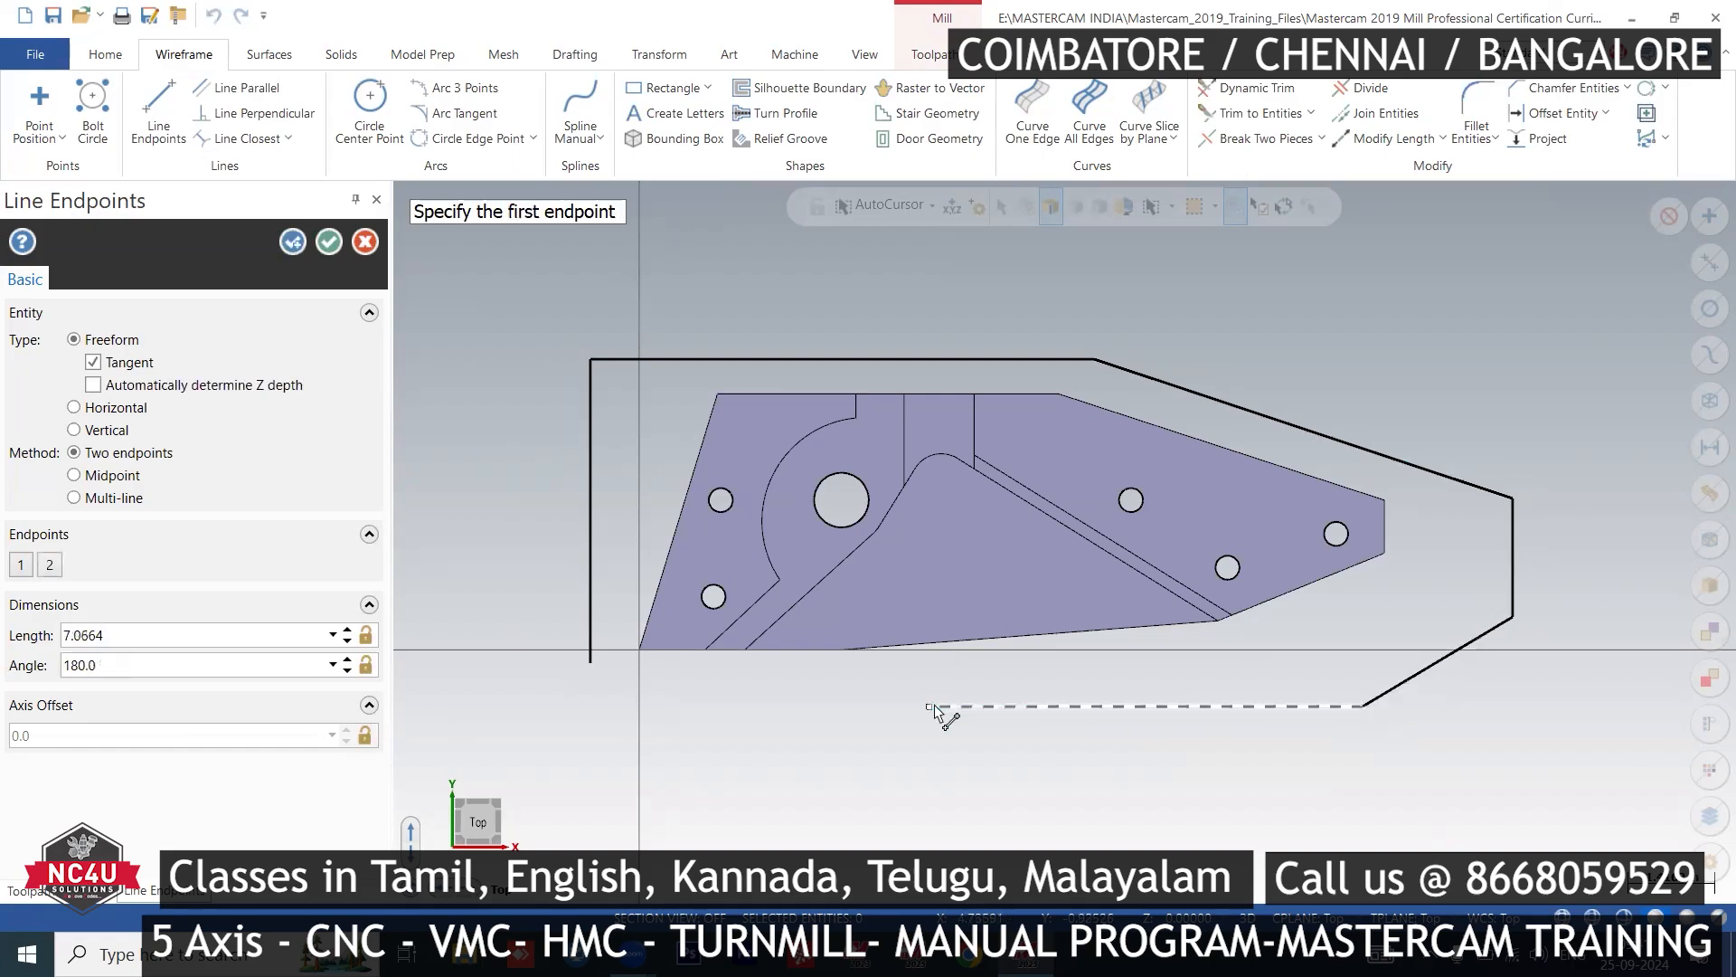
pyautogui.click(930, 706)
pyautogui.click(928, 669)
pyautogui.click(928, 669)
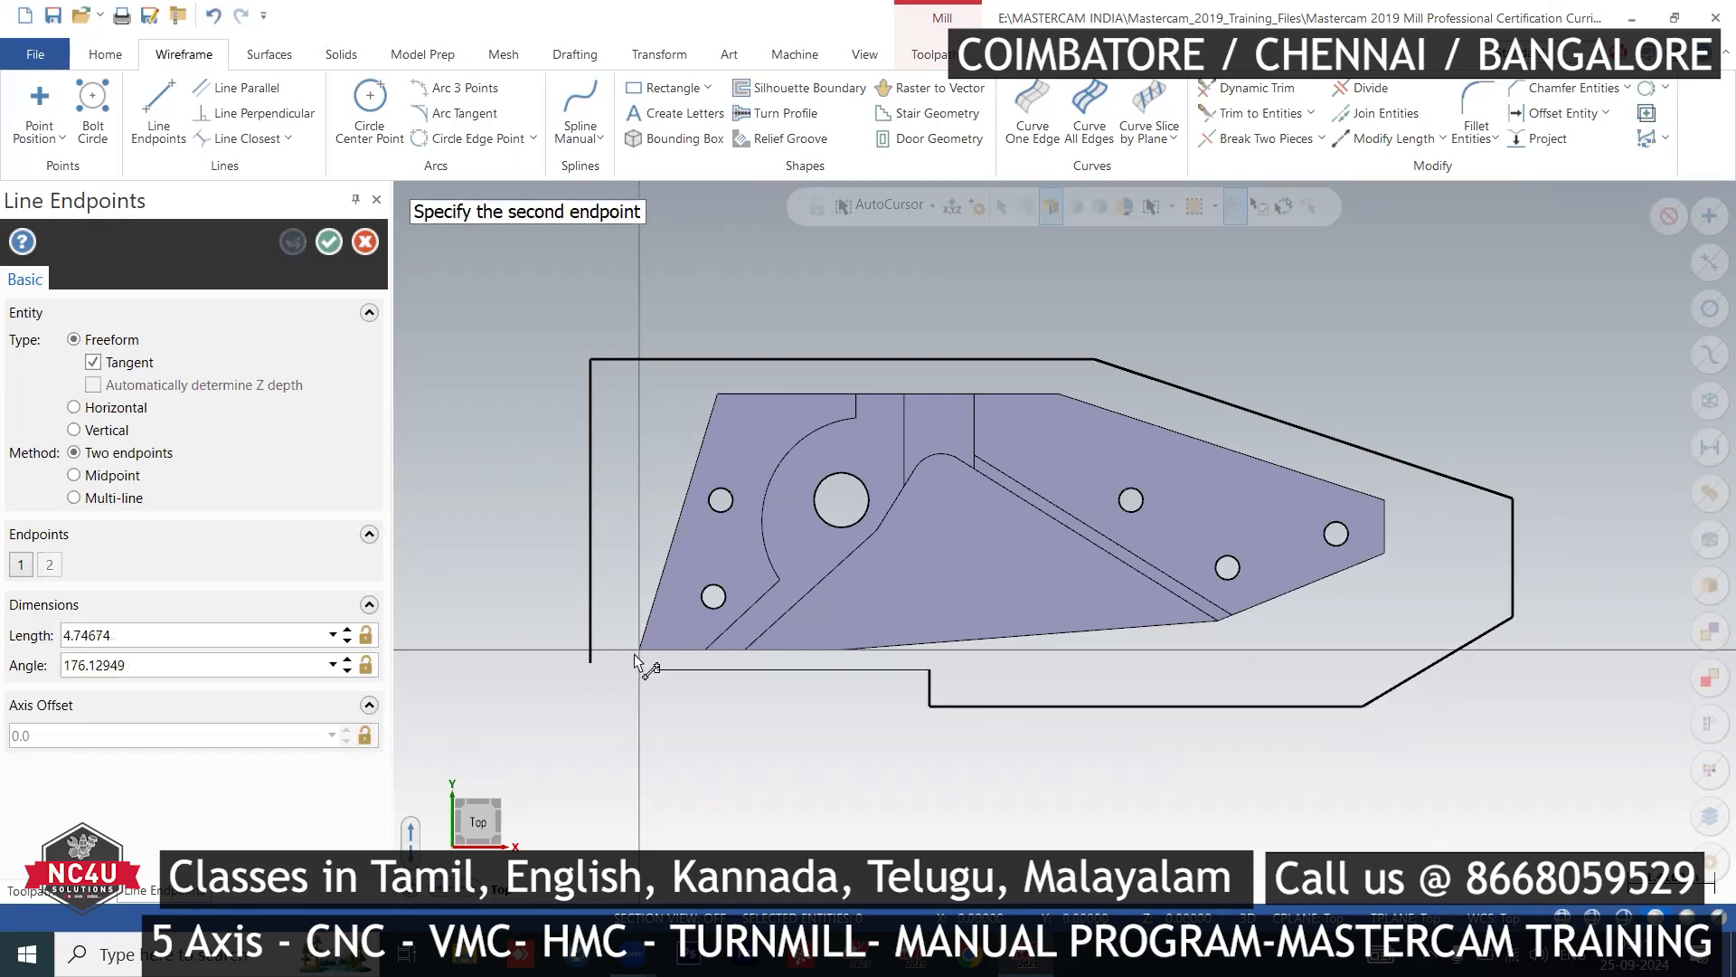
pyautogui.click(590, 671)
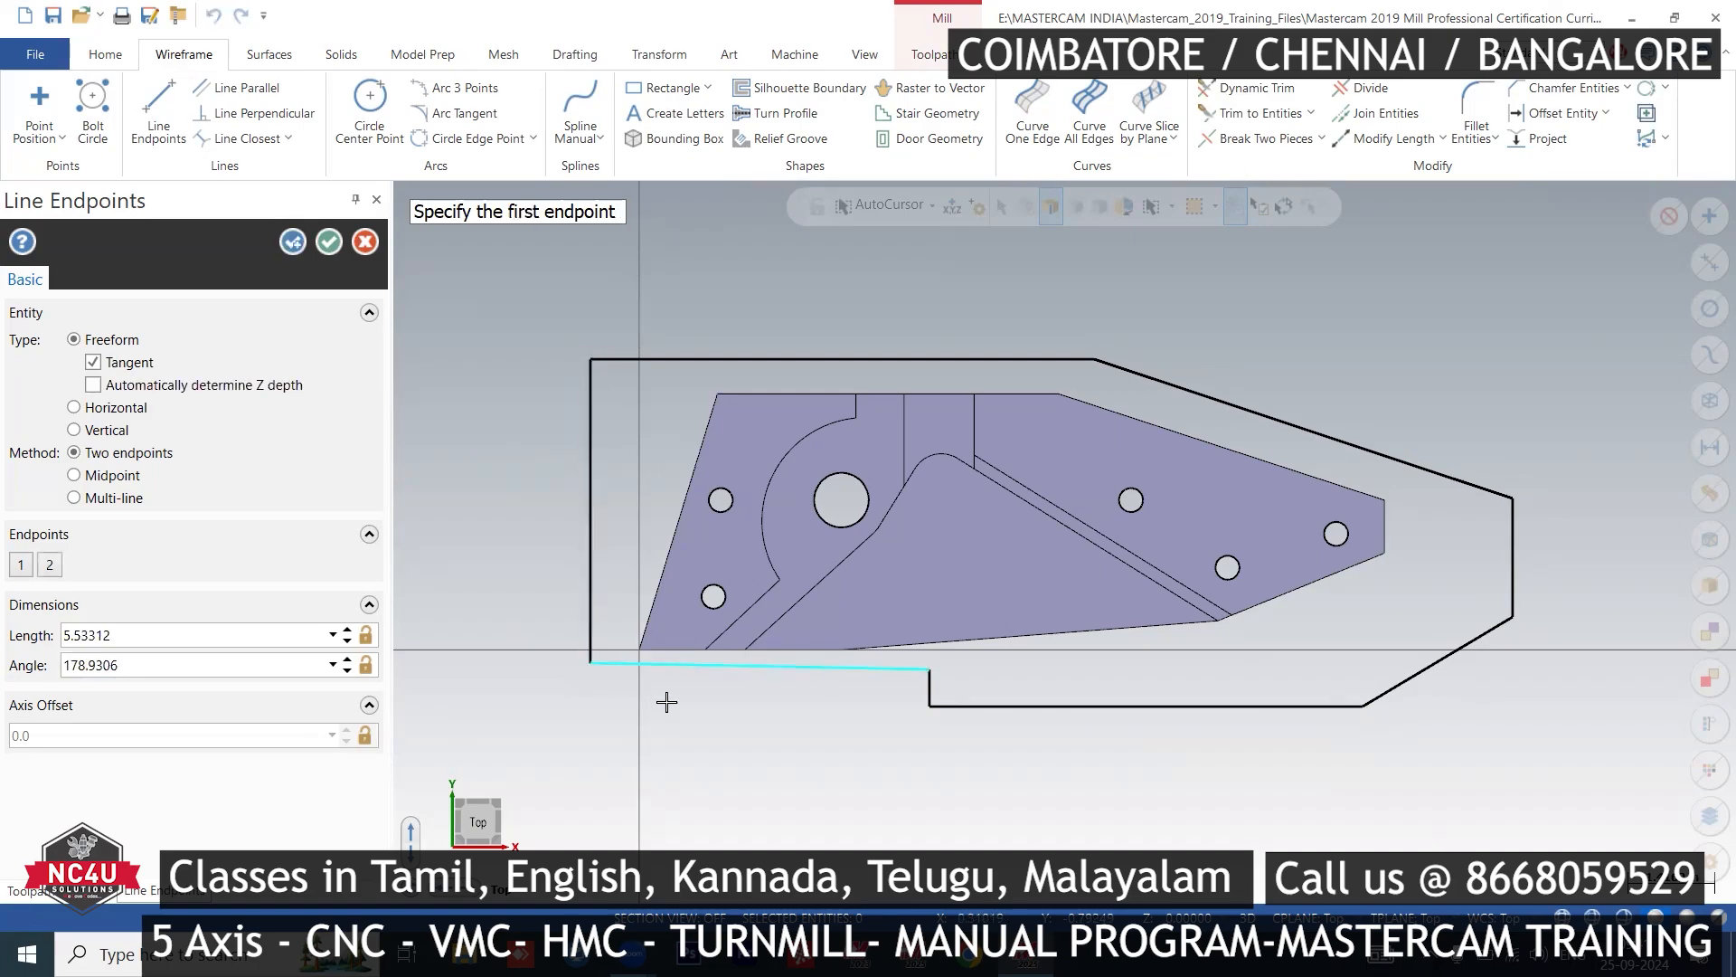
pyautogui.moveTo(719, 723); pyautogui.dragTo(710, 498, button='middle')
pyautogui.click(329, 242)
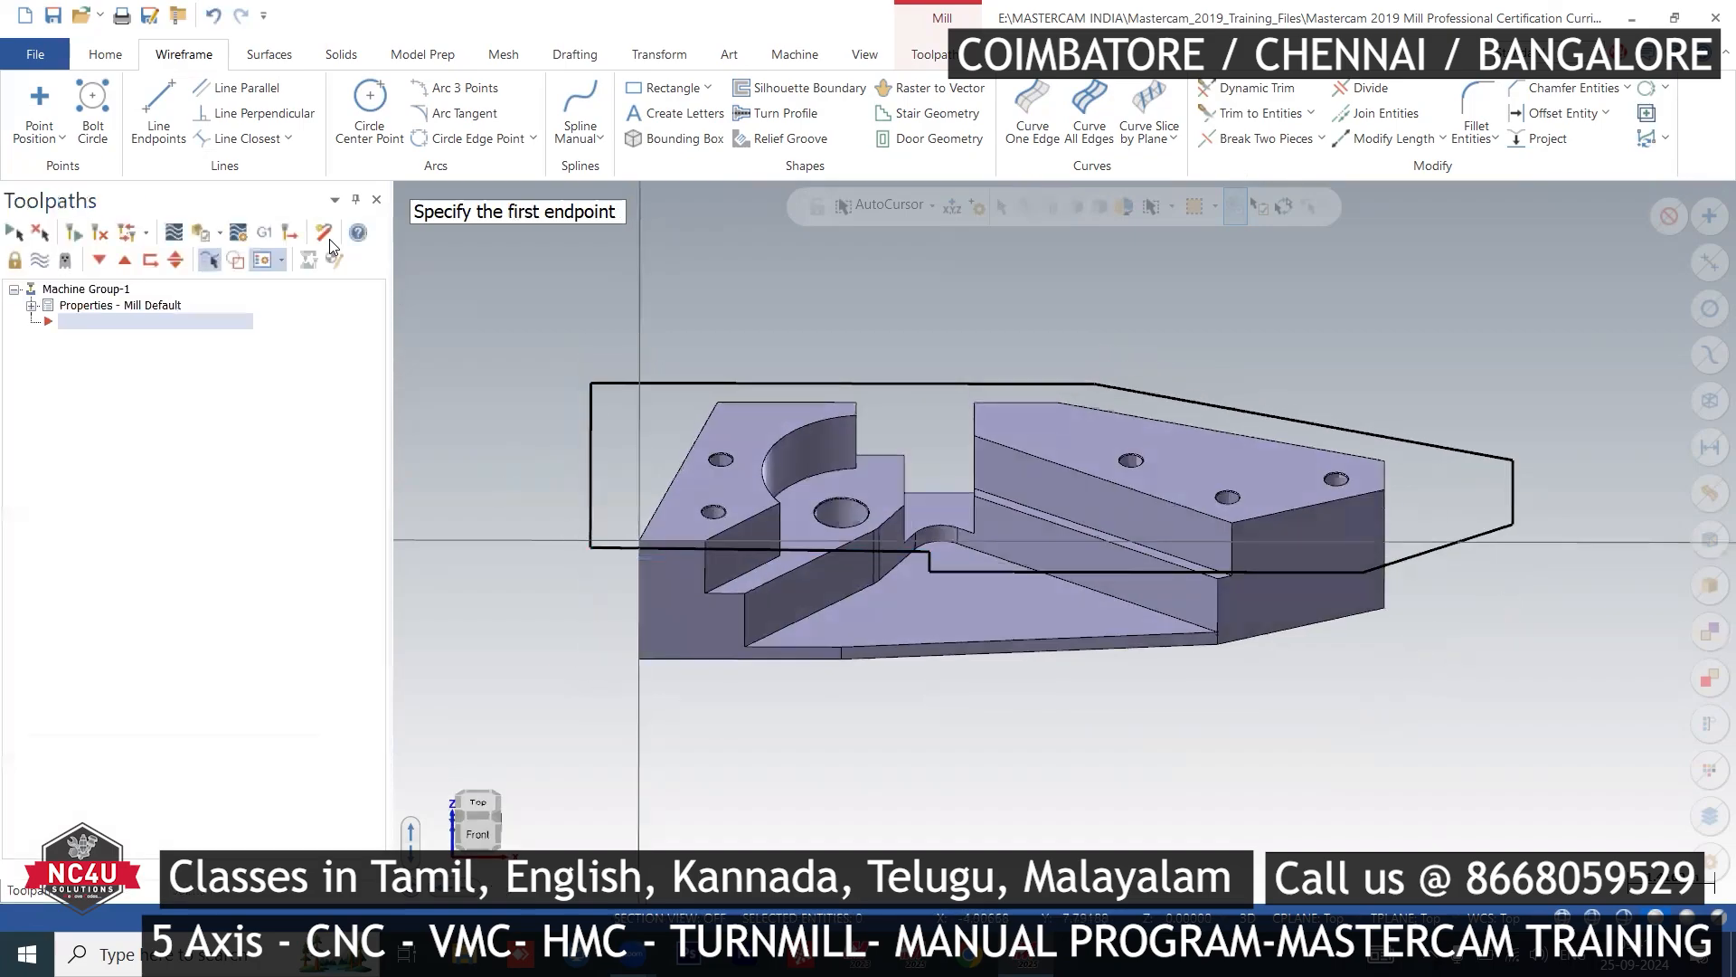
# - Switch to the isometric view and make level 2 the active level
pyautogui.moveTo(1072, 348)
pyautogui.mouseDown(button='middle')
pyautogui.moveTo(995, 403)
pyautogui.moveTo(1076, 353)
pyautogui.mouseUp(button='middle')
pyautogui.rightClick(1076, 355)
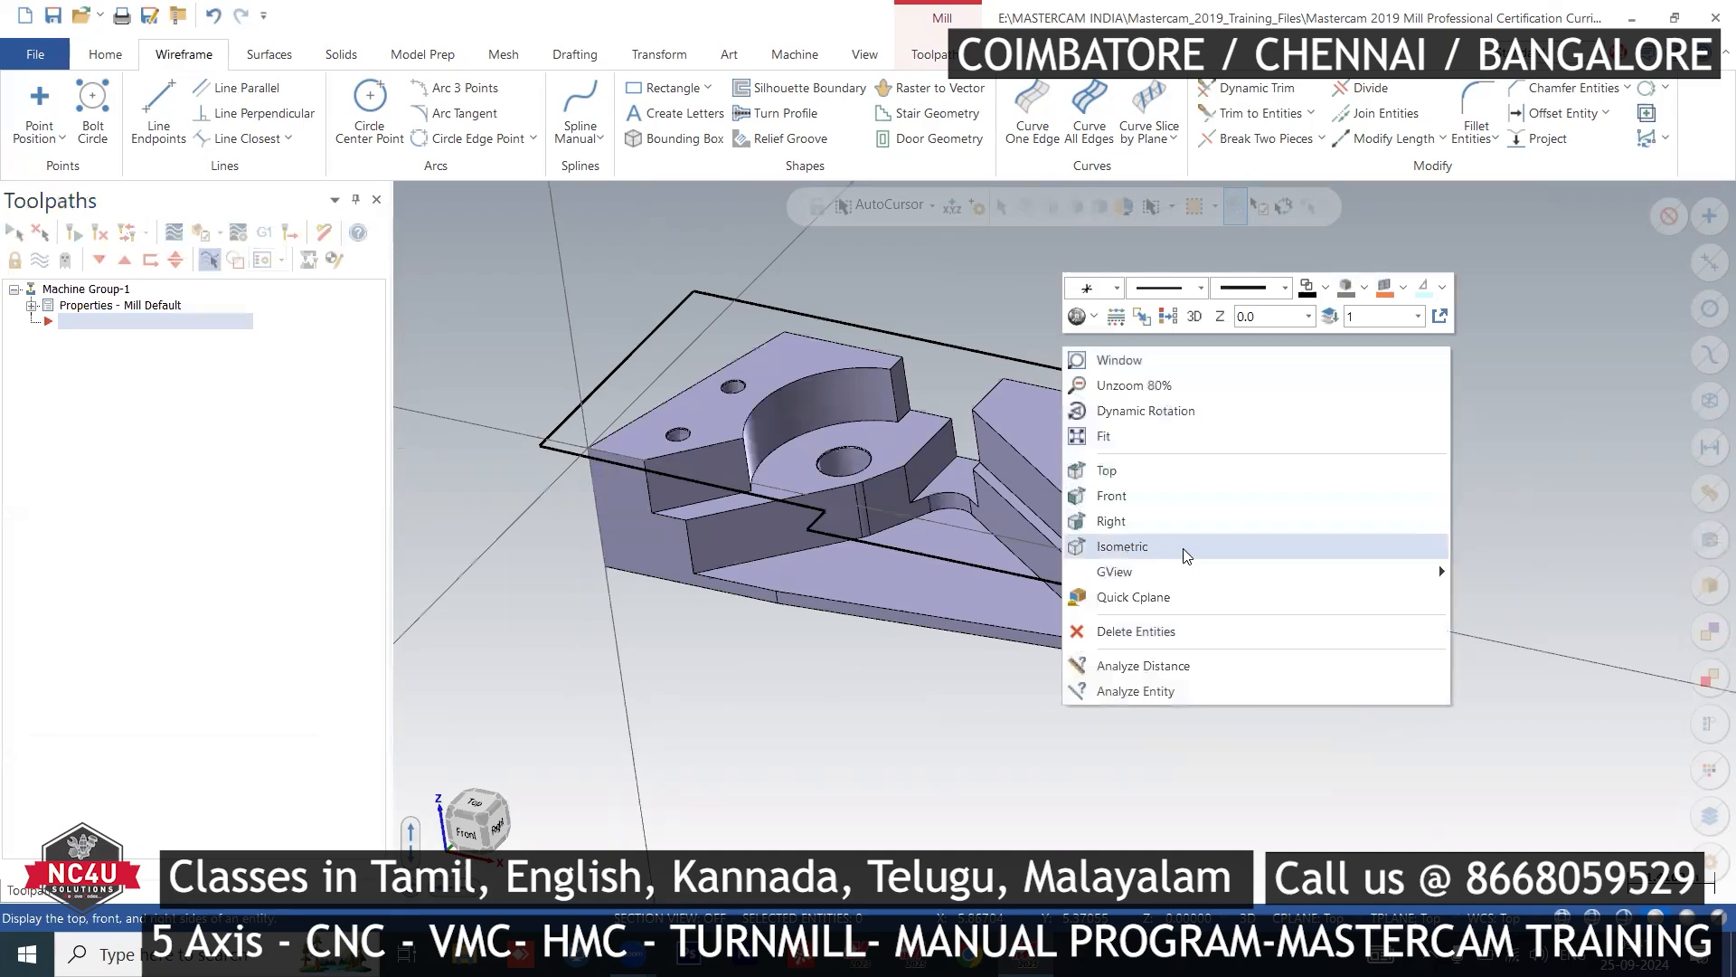
pyautogui.click(1185, 548)
pyautogui.click(864, 55)
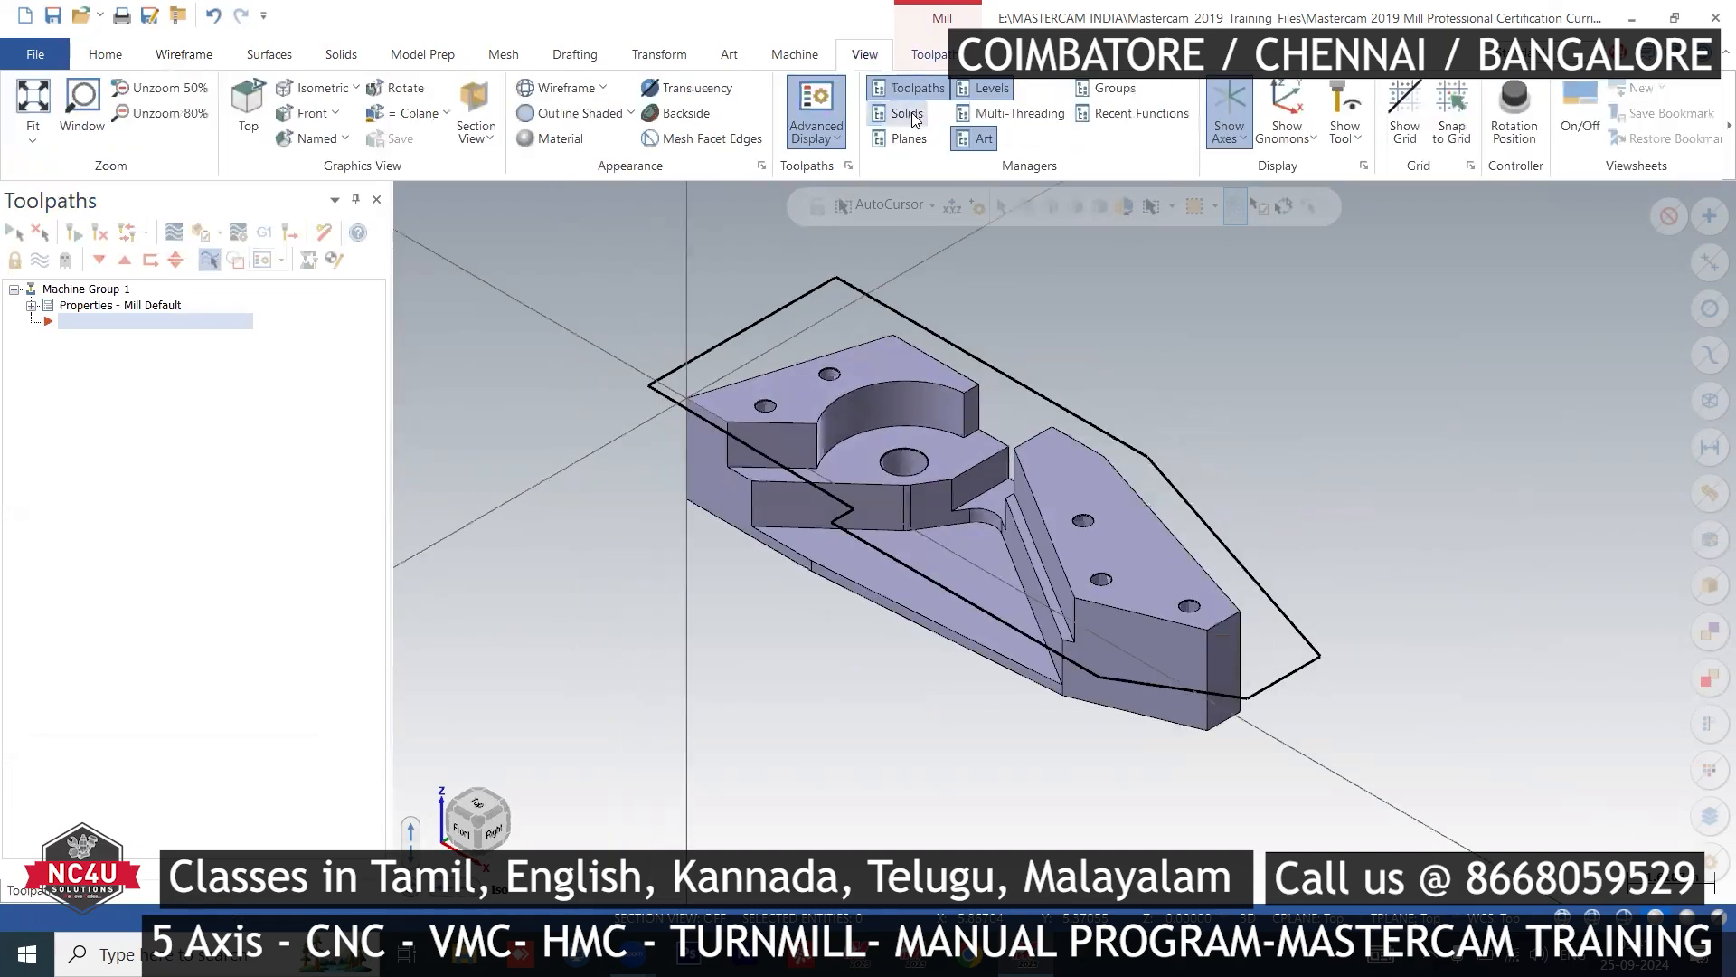
pyautogui.click(985, 88)
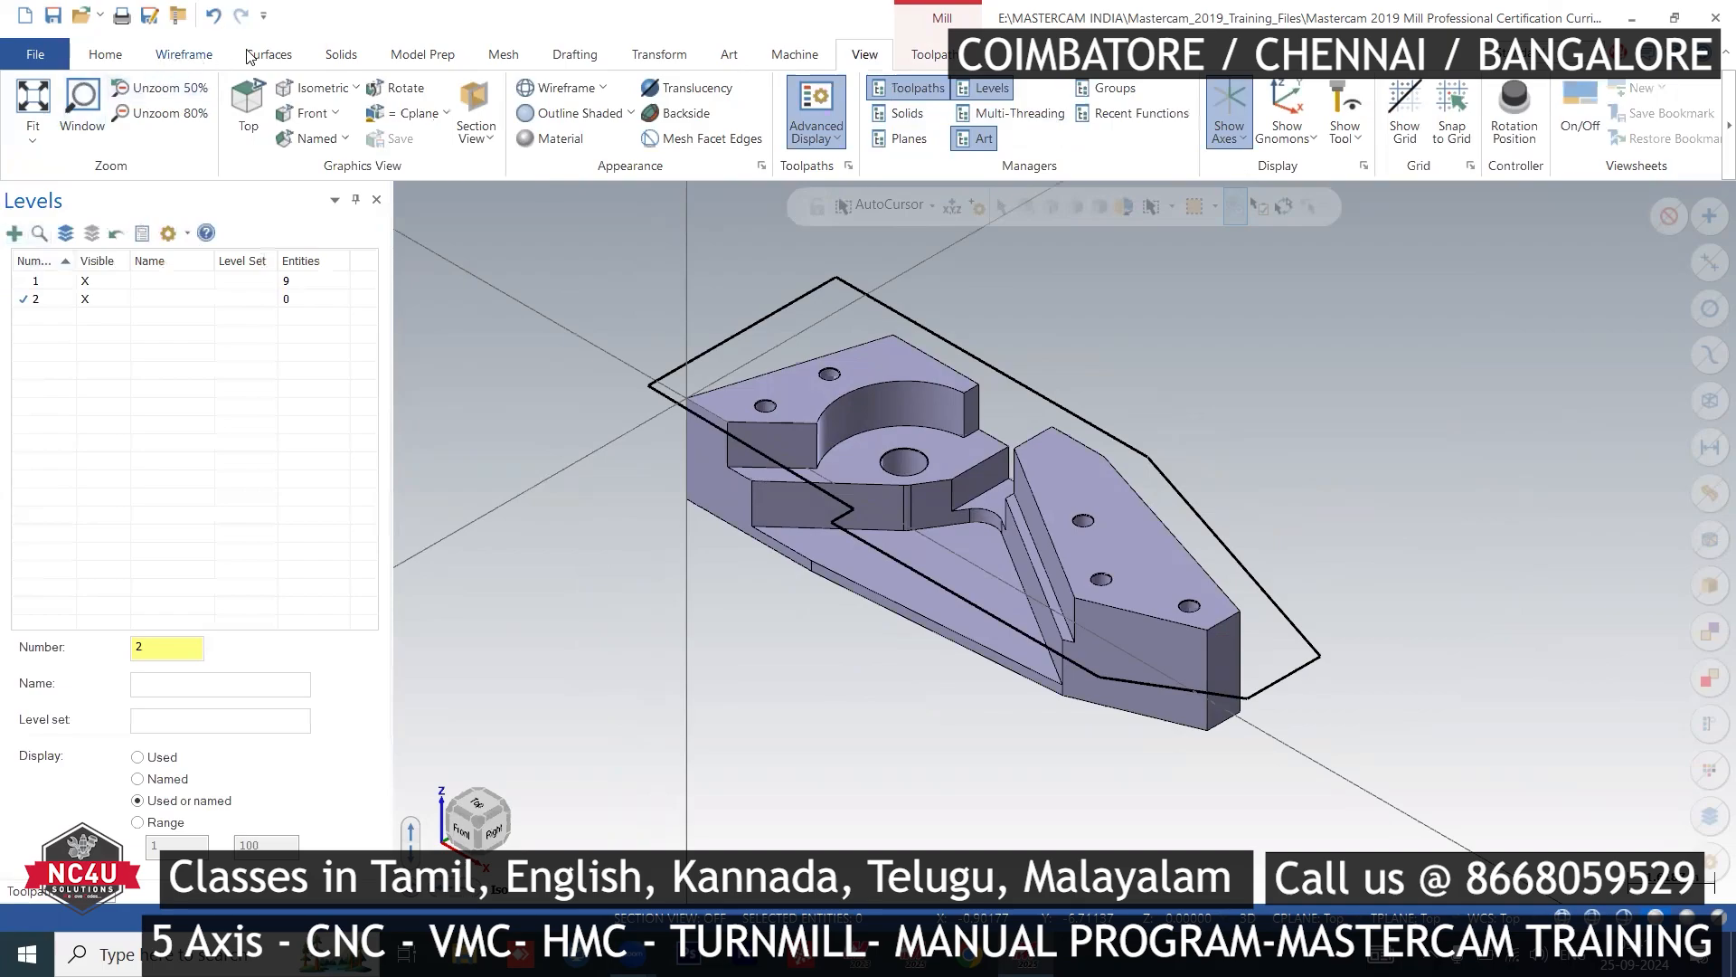
# - Start a solid extrusion of the closed outline as a new body, with its direction reversed downward
pyautogui.click(349, 55)
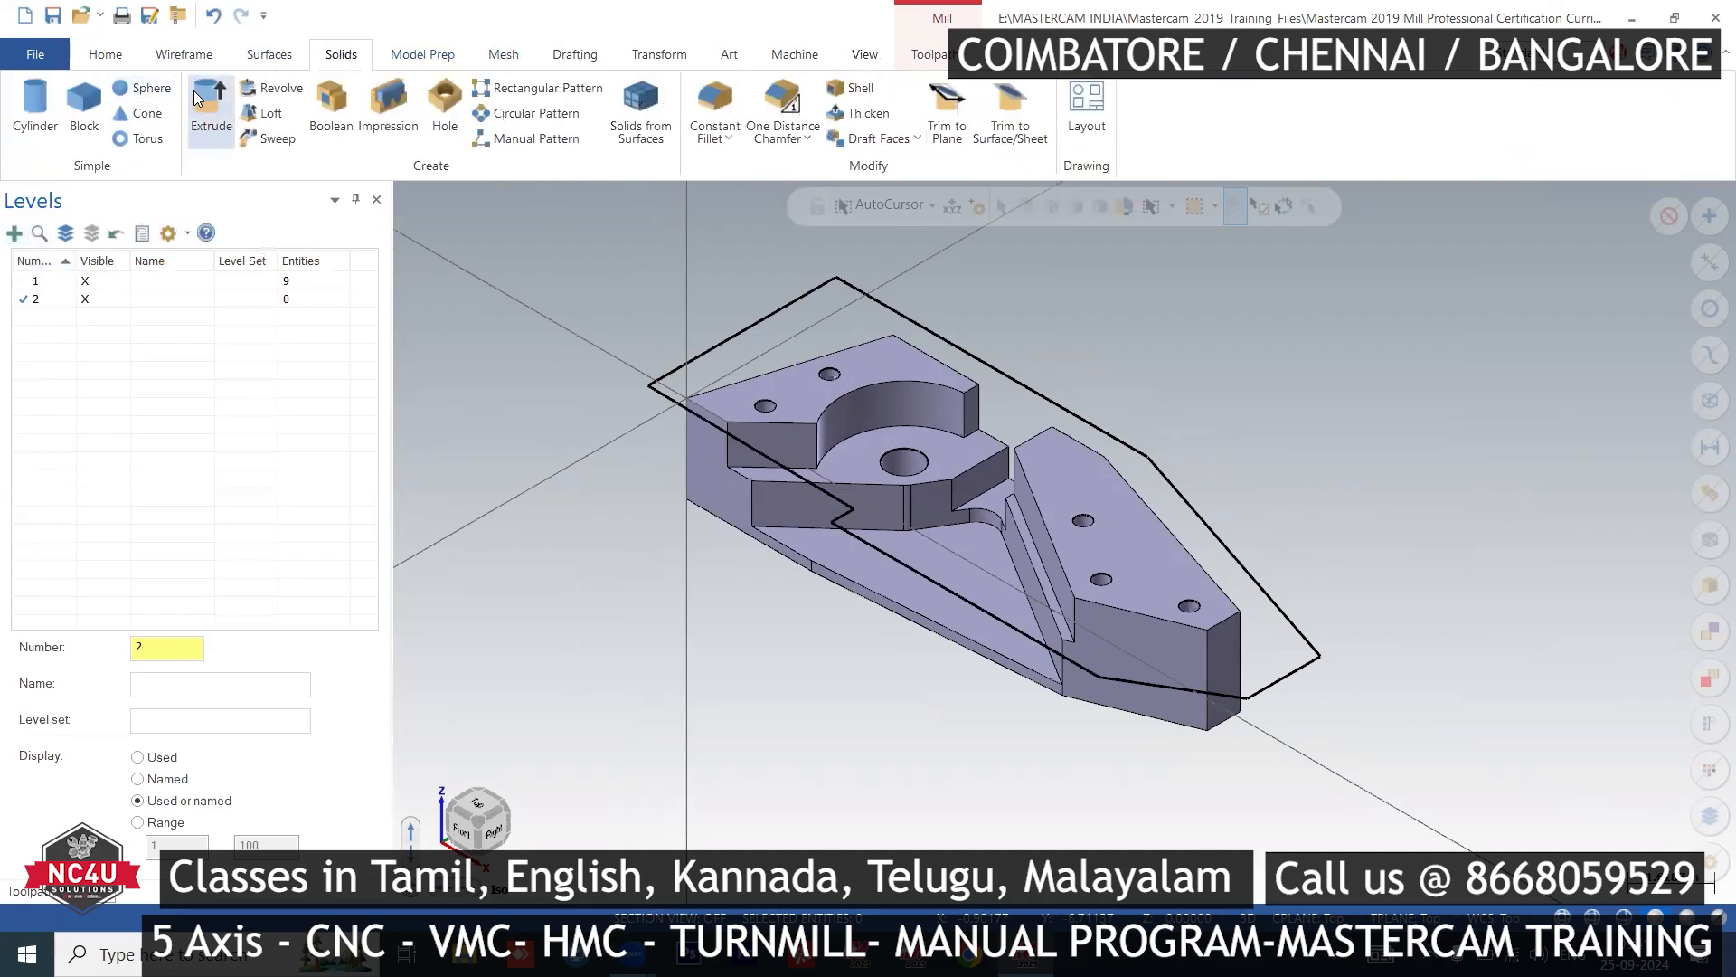
pyautogui.click(668, 374)
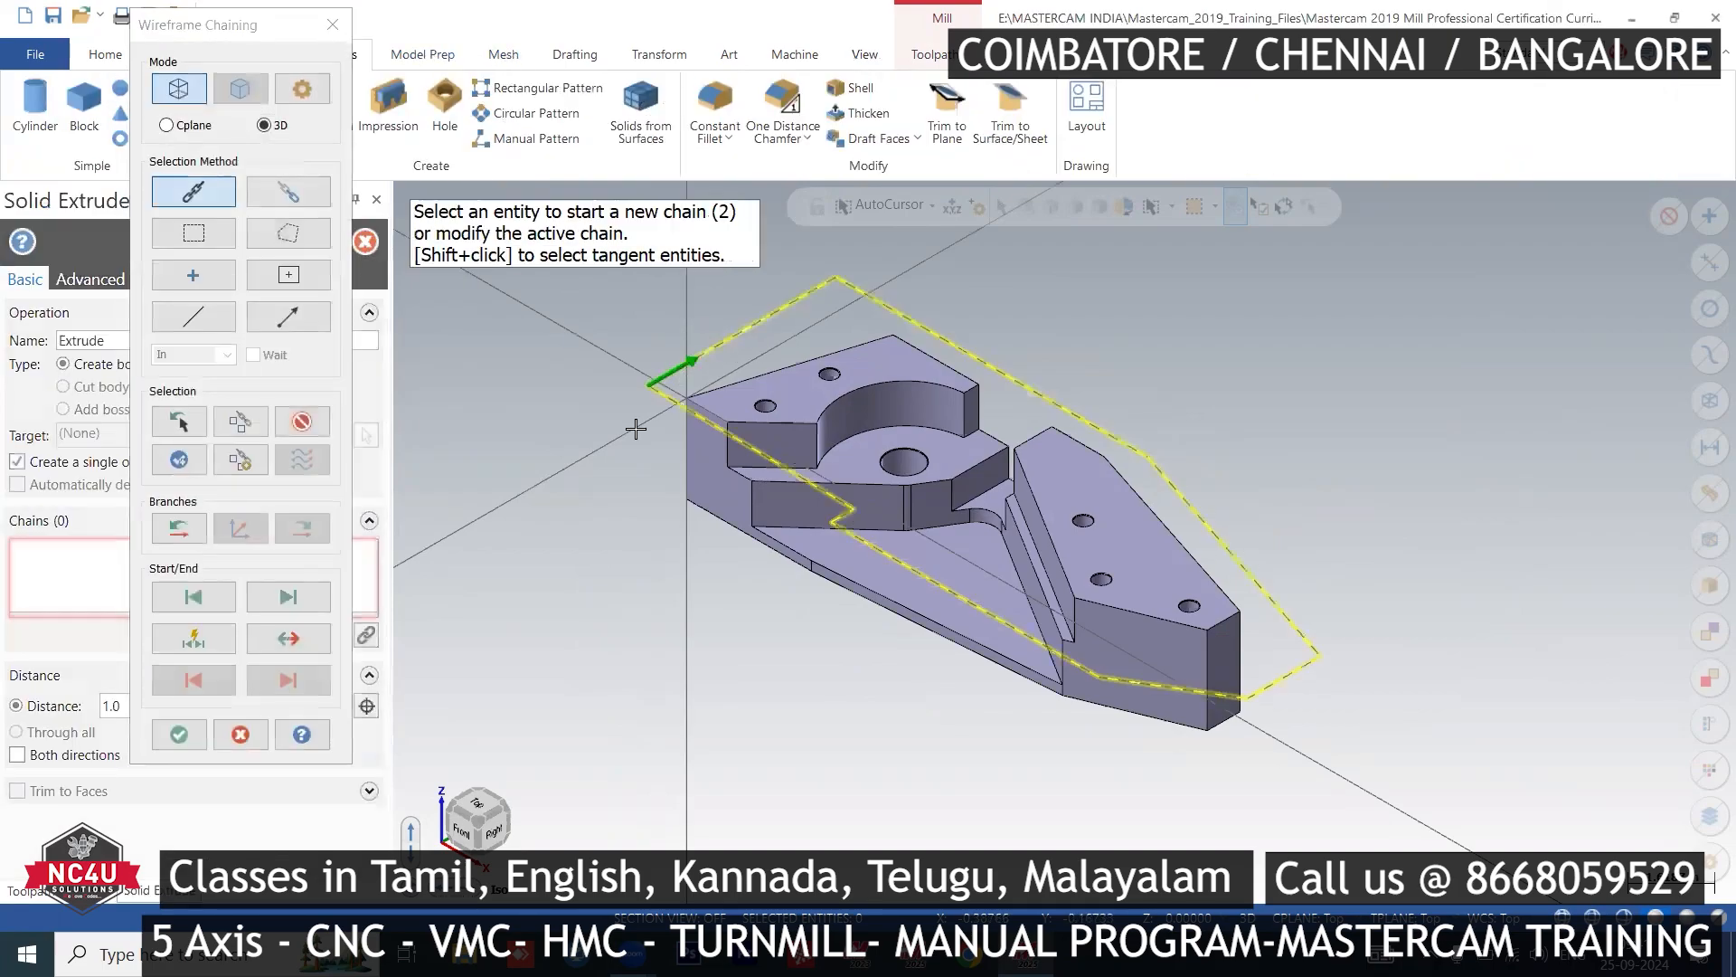
pyautogui.click(181, 728)
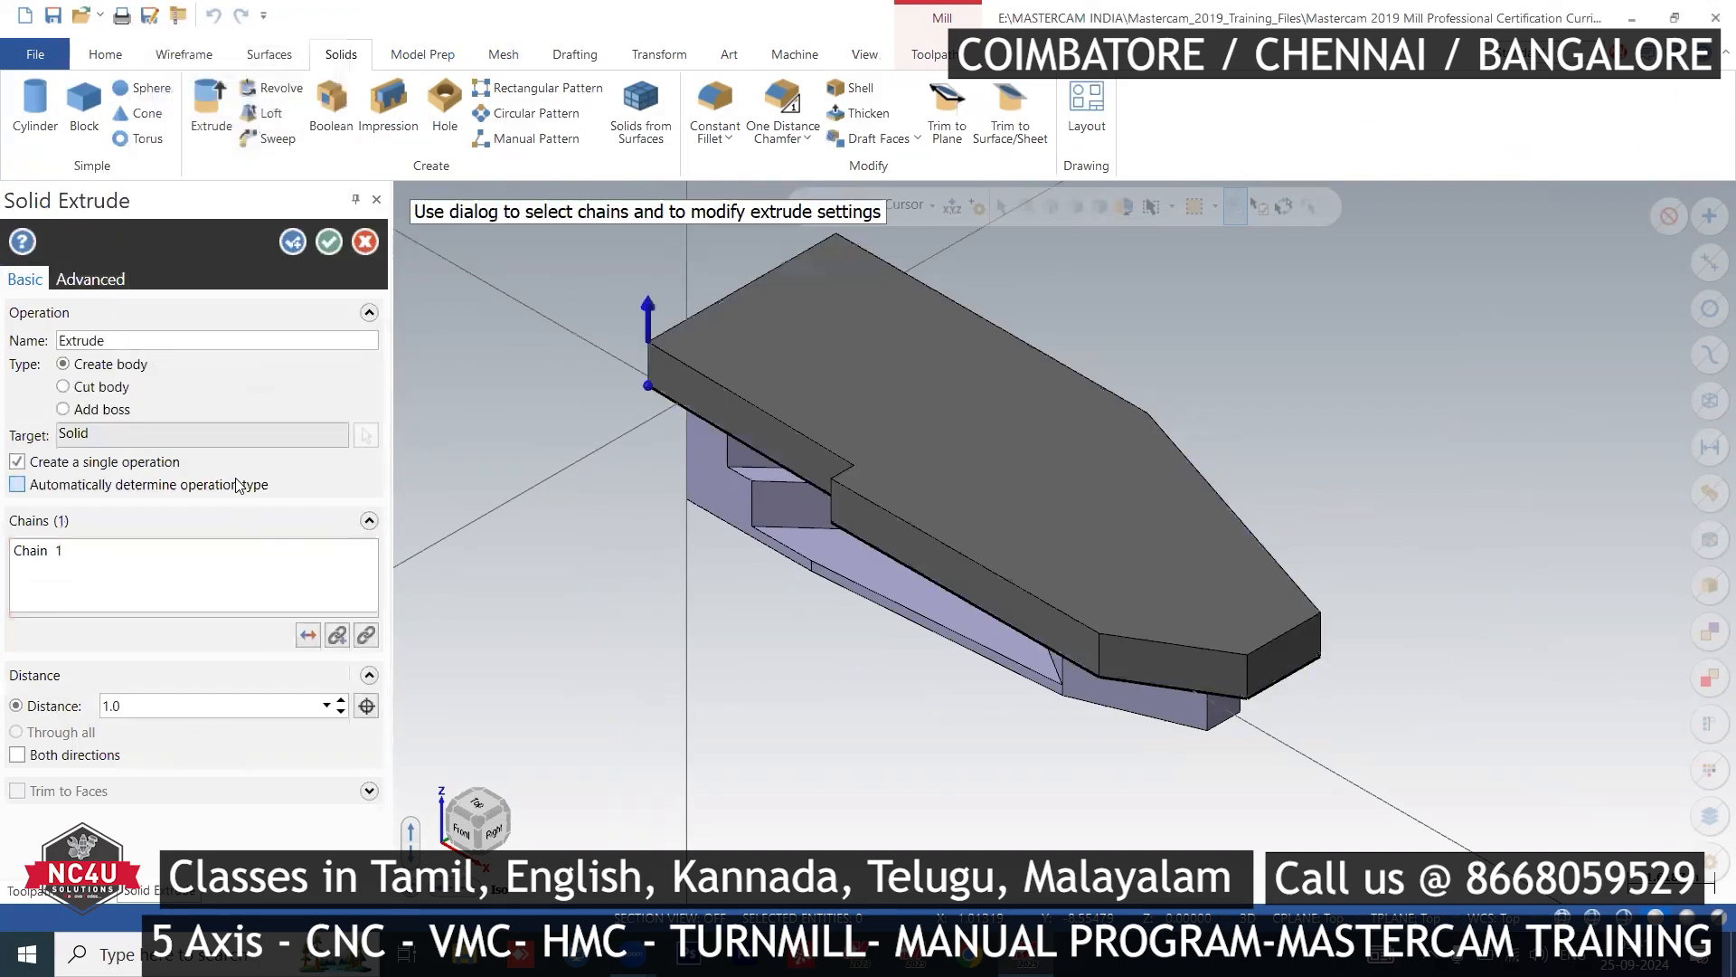
pyautogui.click(310, 635)
# - Extrude the outline 2.29528, taking the distance from the Z coordinate of the part's bottom corner
pyautogui.rightClick(219, 700)
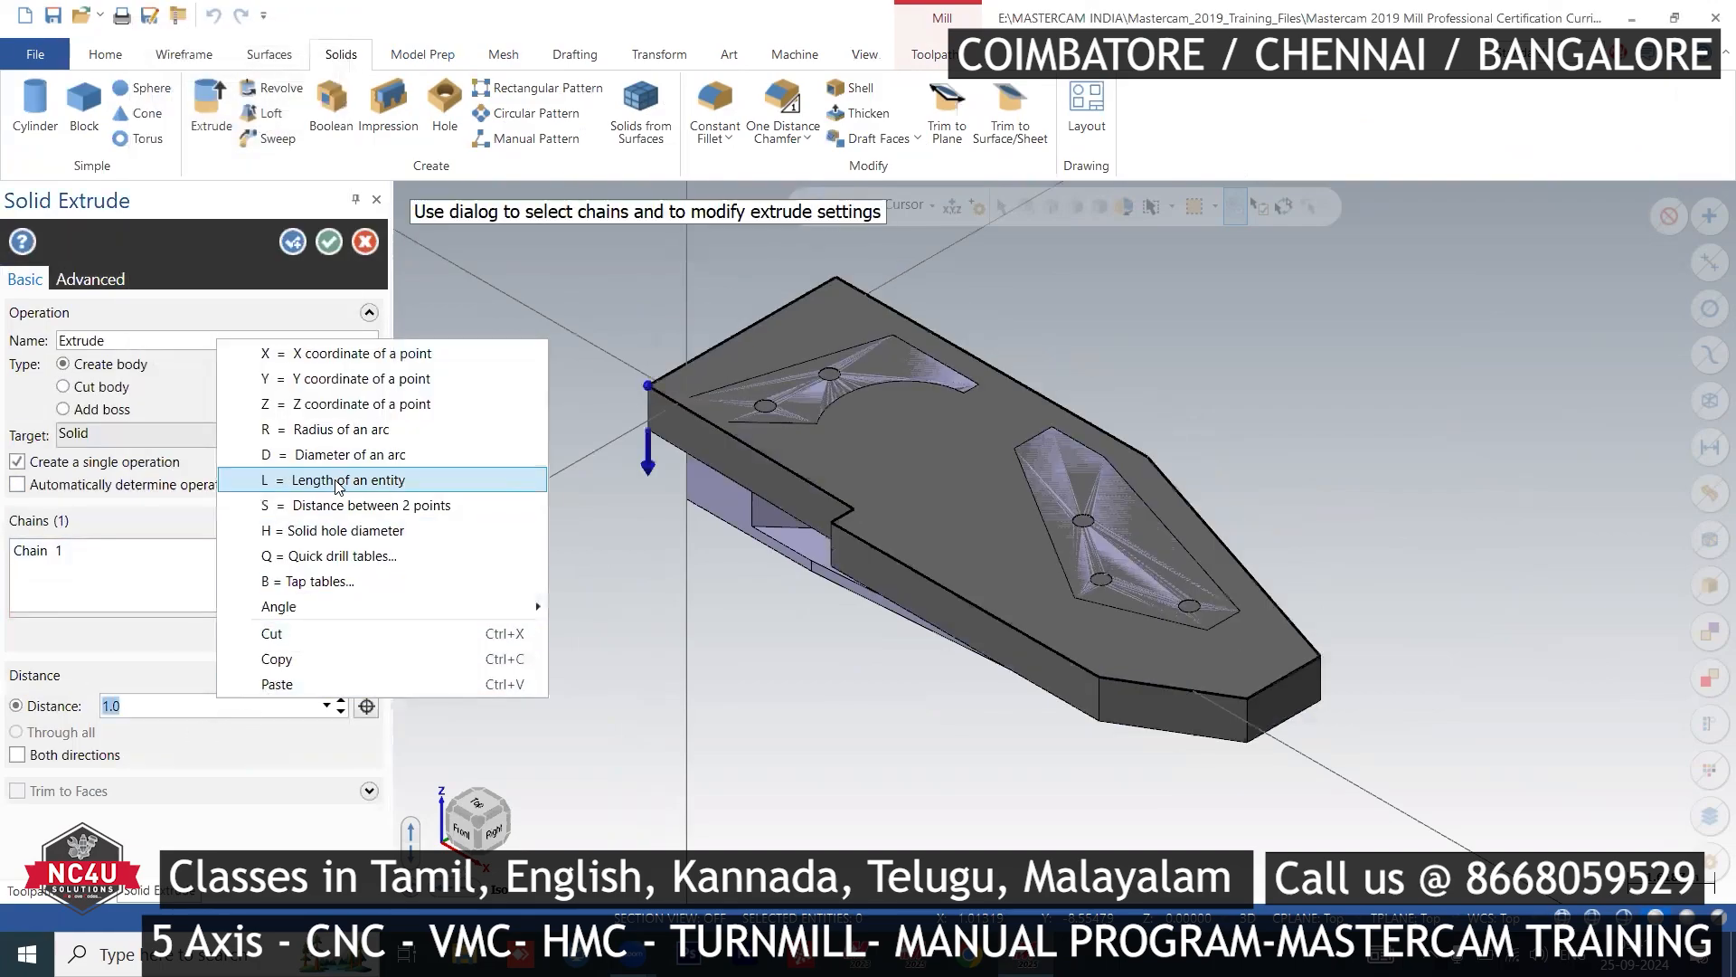
pyautogui.click(359, 404)
pyautogui.click(666, 504)
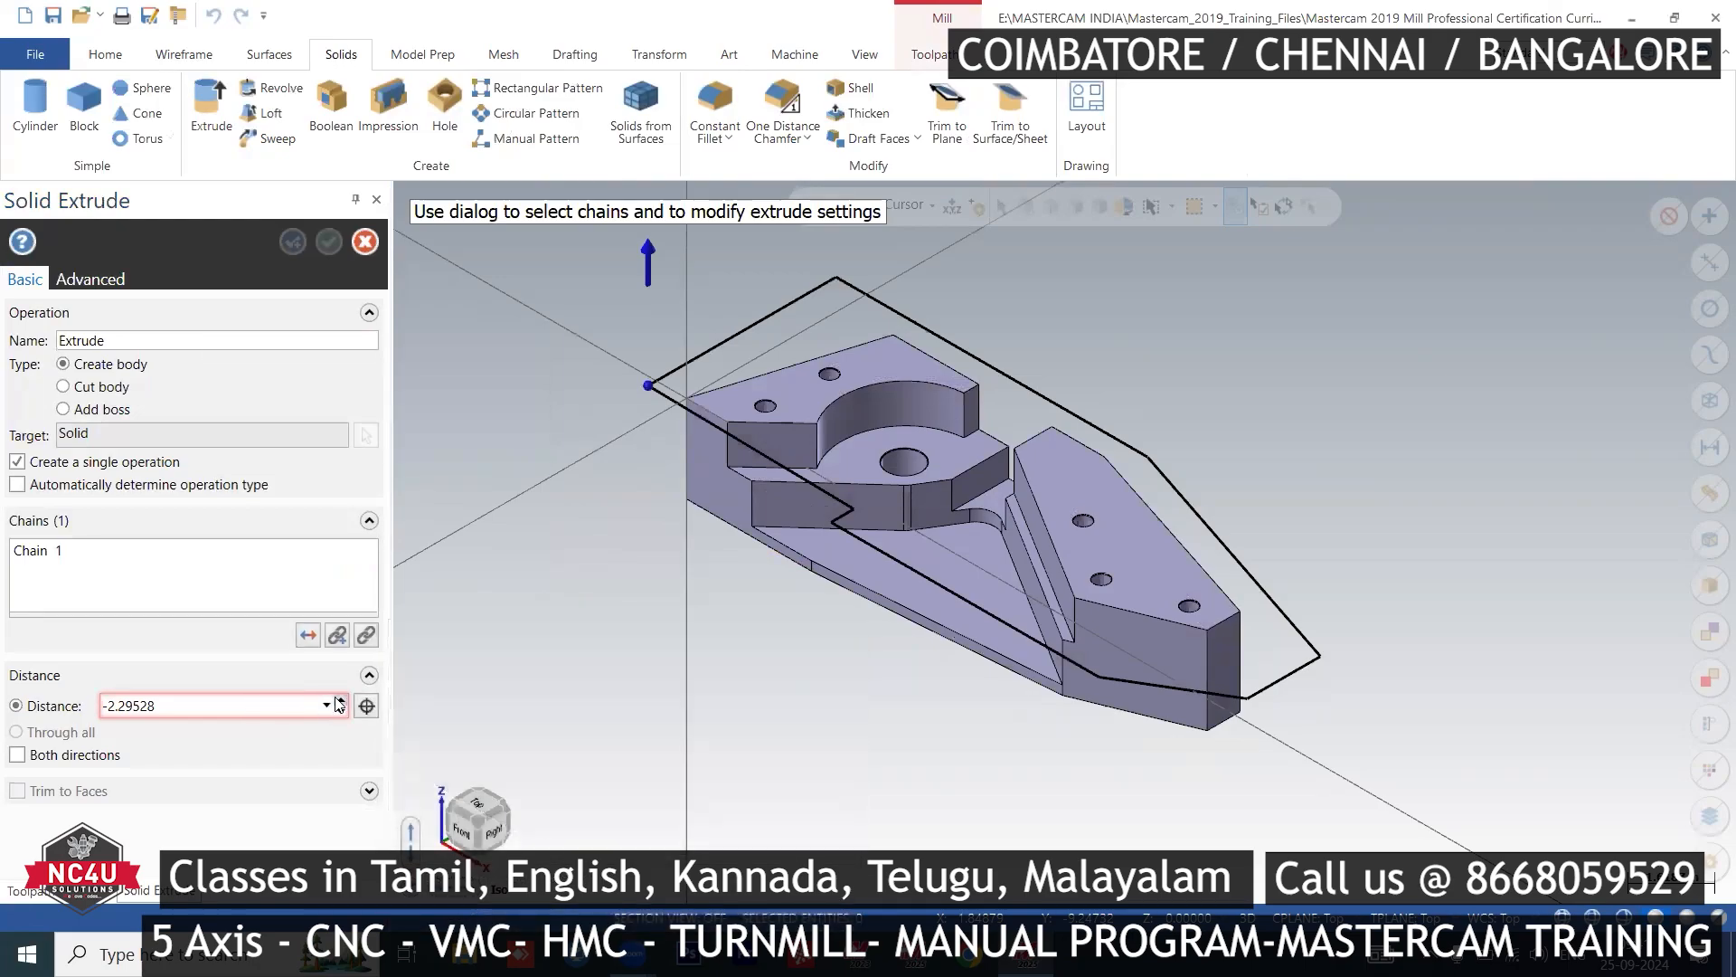
pyautogui.click(112, 706)
pyautogui.click(114, 706)
pyautogui.press('BackSpace')
pyautogui.press('Tab')
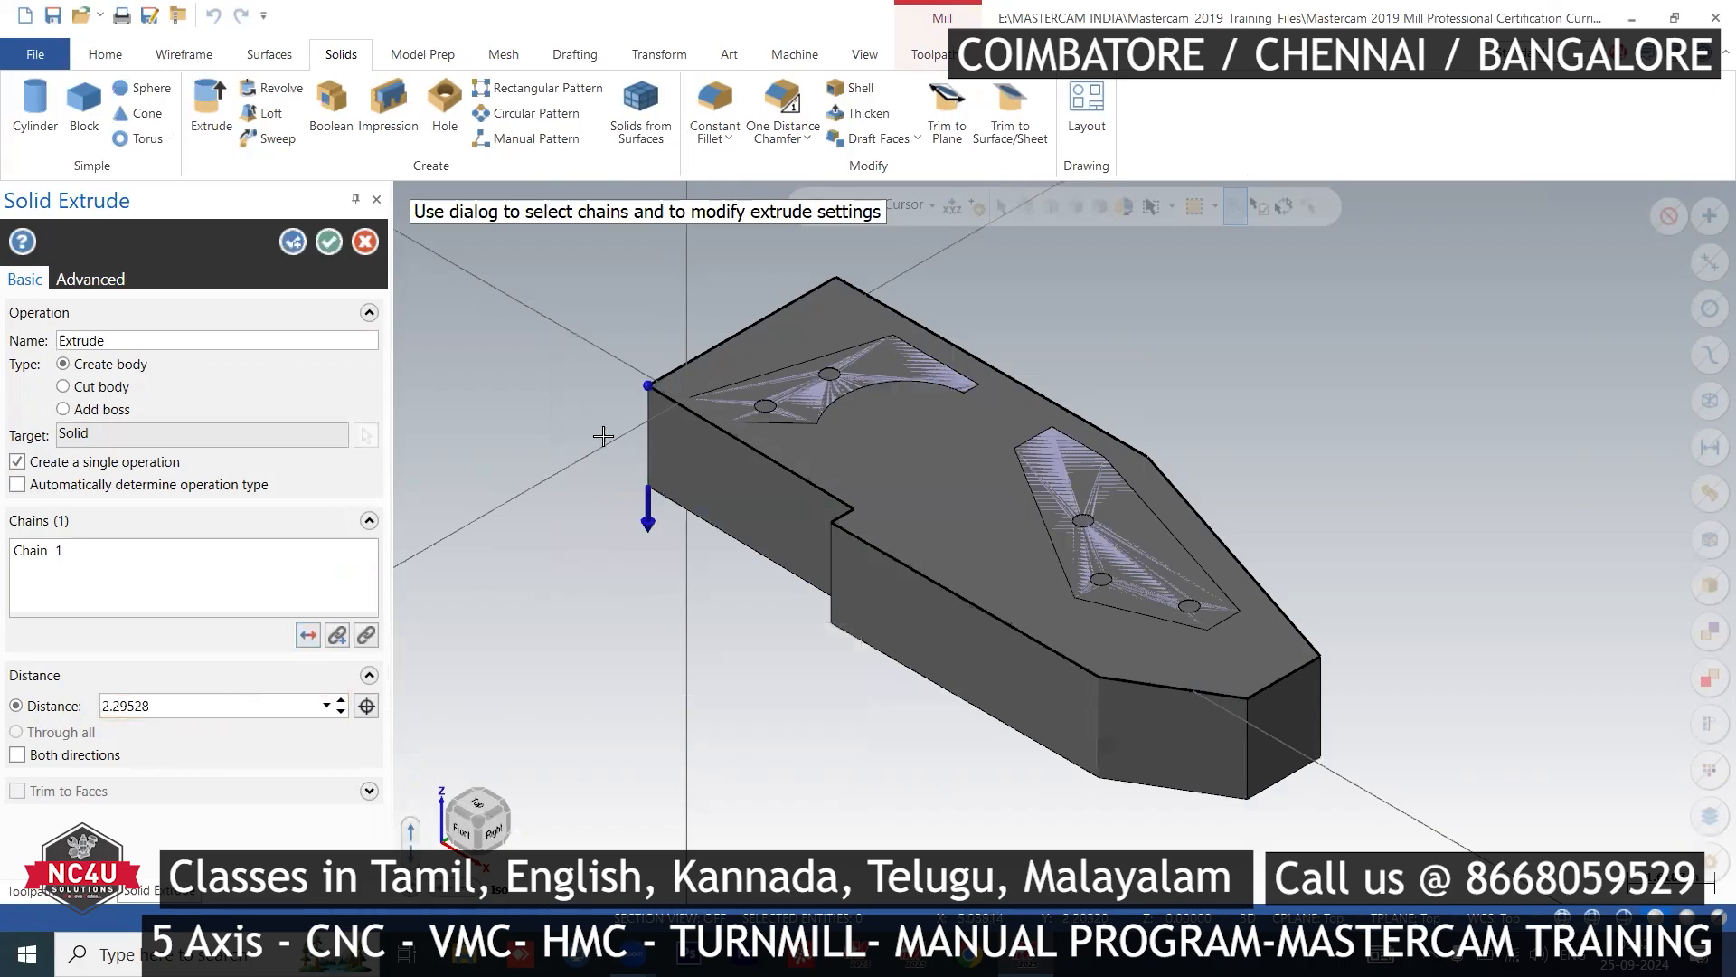
pyautogui.click(329, 242)
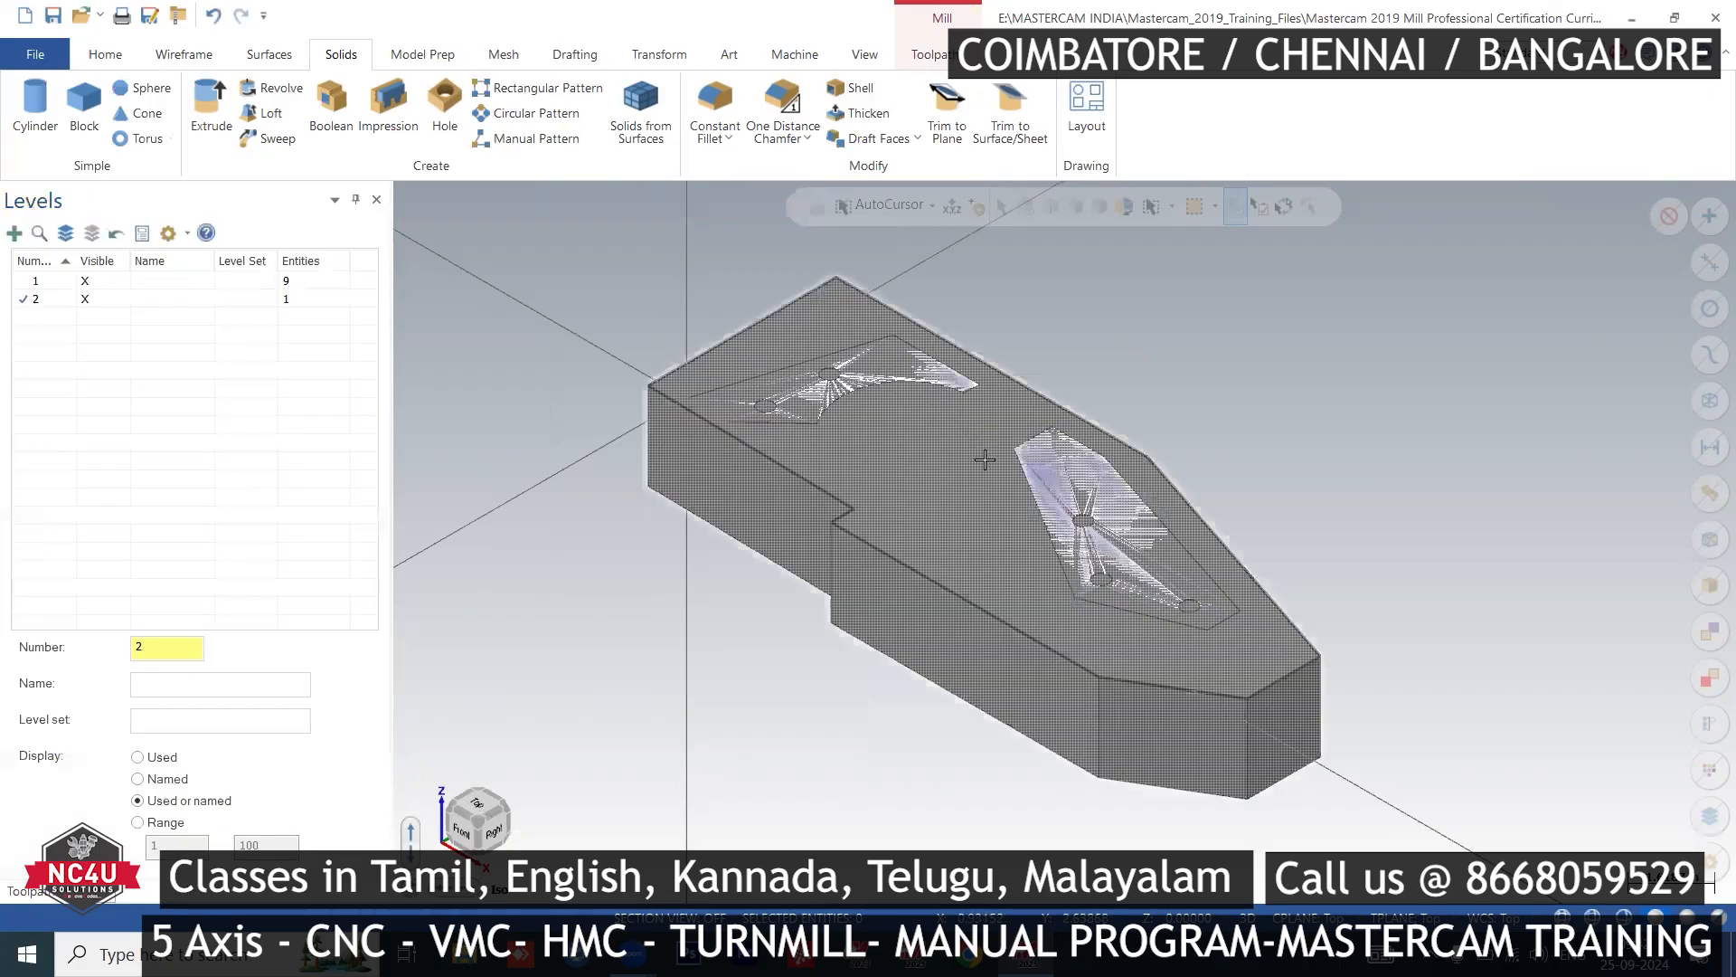
# - Make level 1 active and hide level 2, which holds the extruded block
pyautogui.scroll(1, 985, 460)
pyautogui.moveTo(821, 692); pyautogui.dragTo(992, 657, button='middle')
pyautogui.click(992, 658)
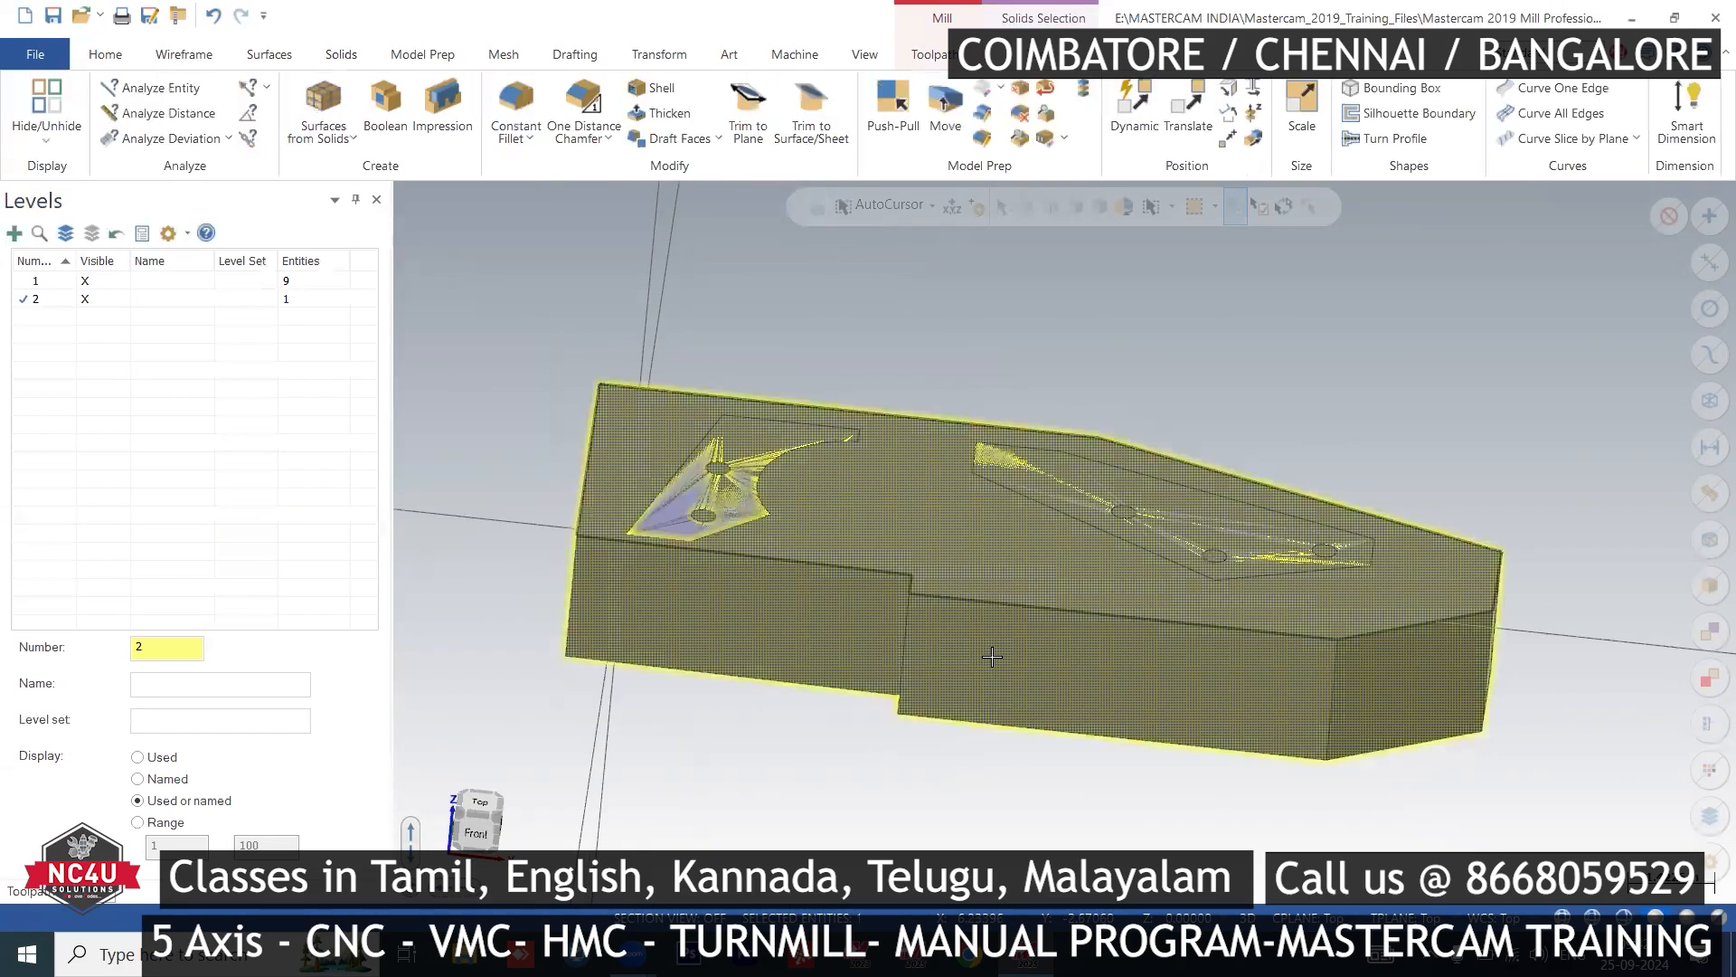
pyautogui.rightClick(531, 324)
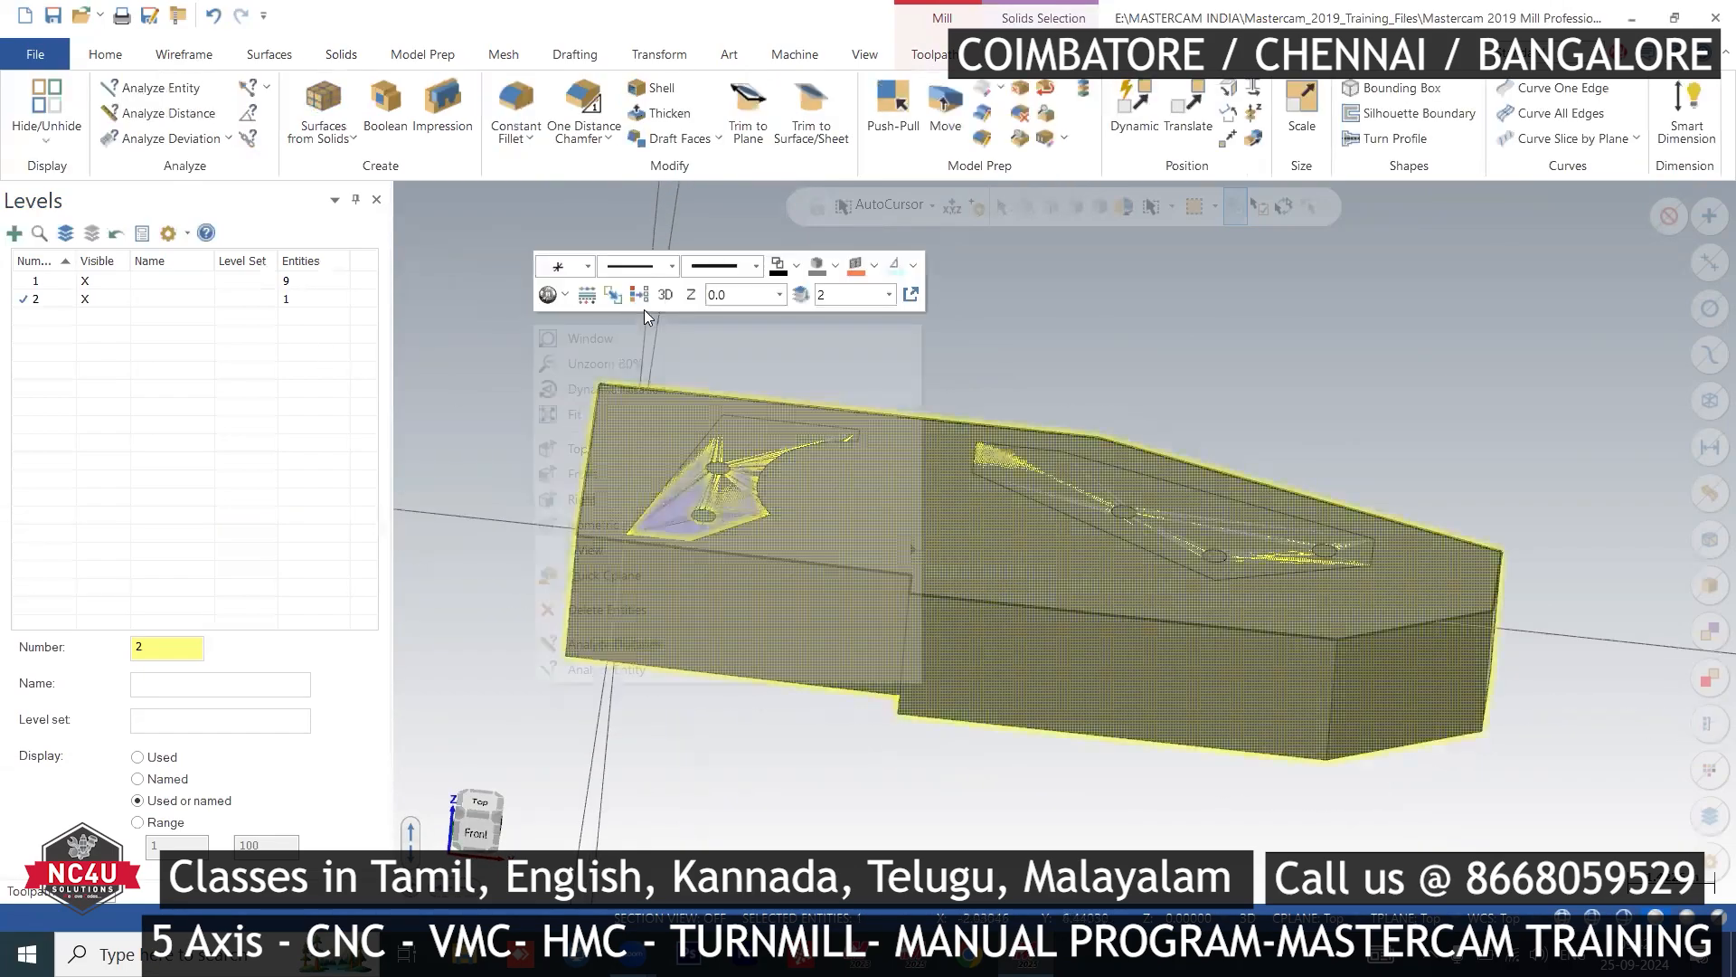
pyautogui.click(635, 304)
pyautogui.click(51, 299)
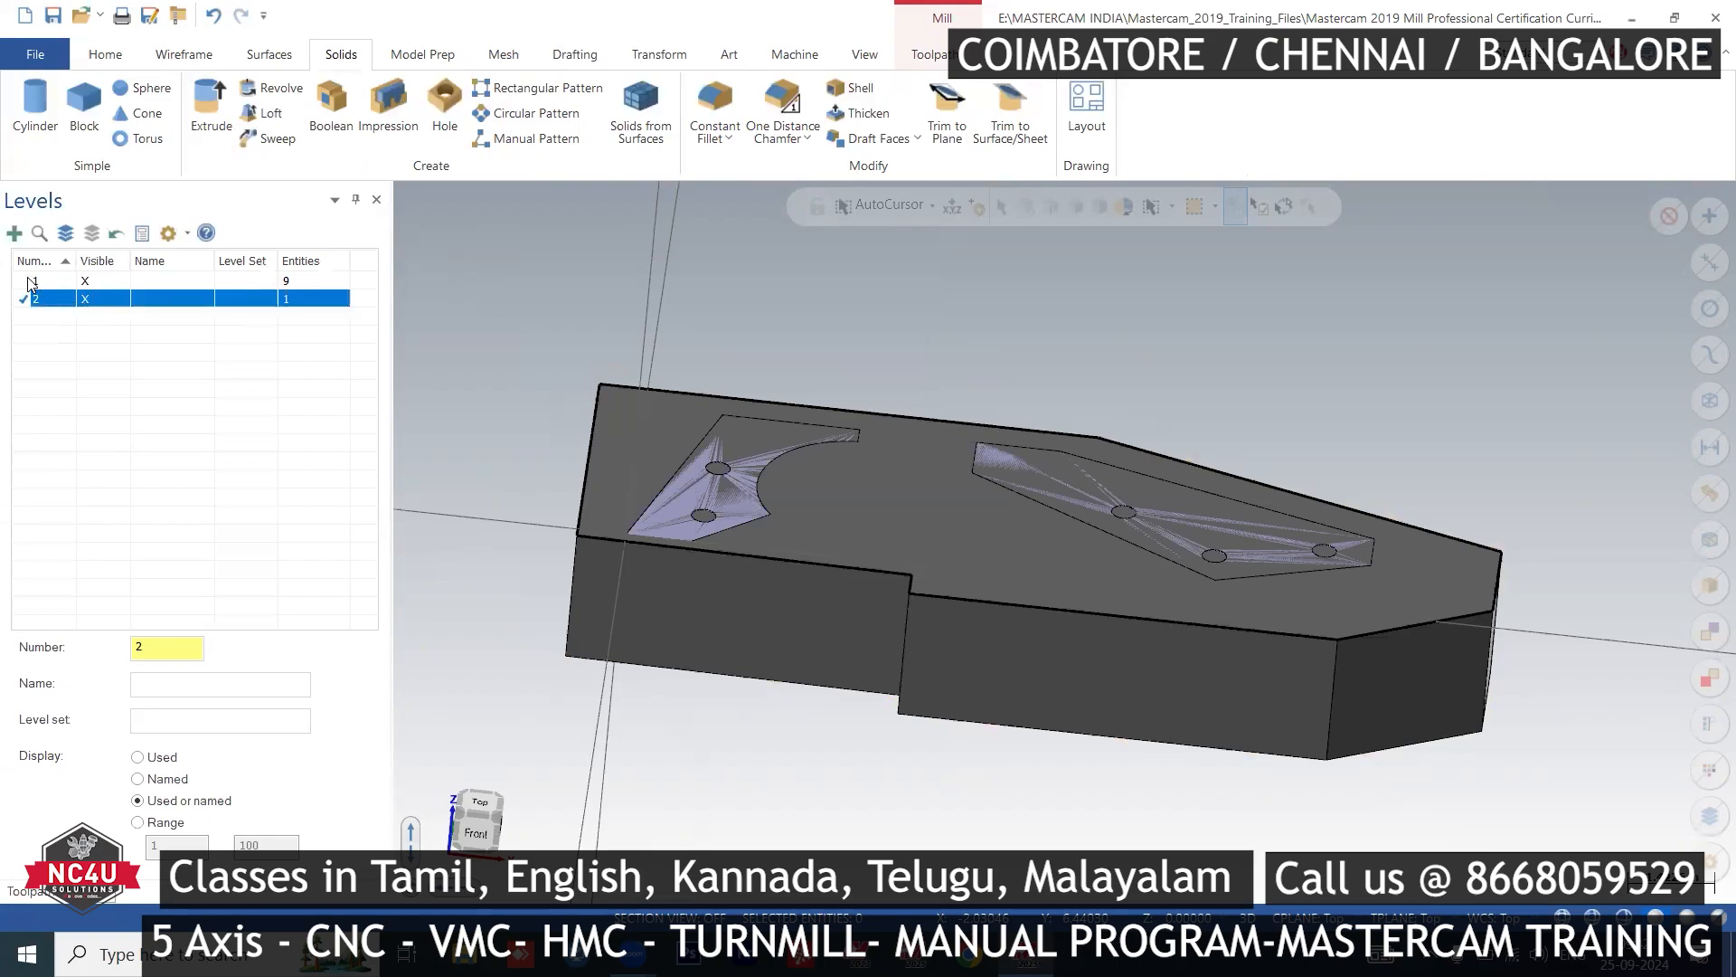
pyautogui.click(31, 282)
pyautogui.click(86, 299)
# - Create a rectangular stock model in the Top plane, sized to all solids
pyautogui.click(27, 890)
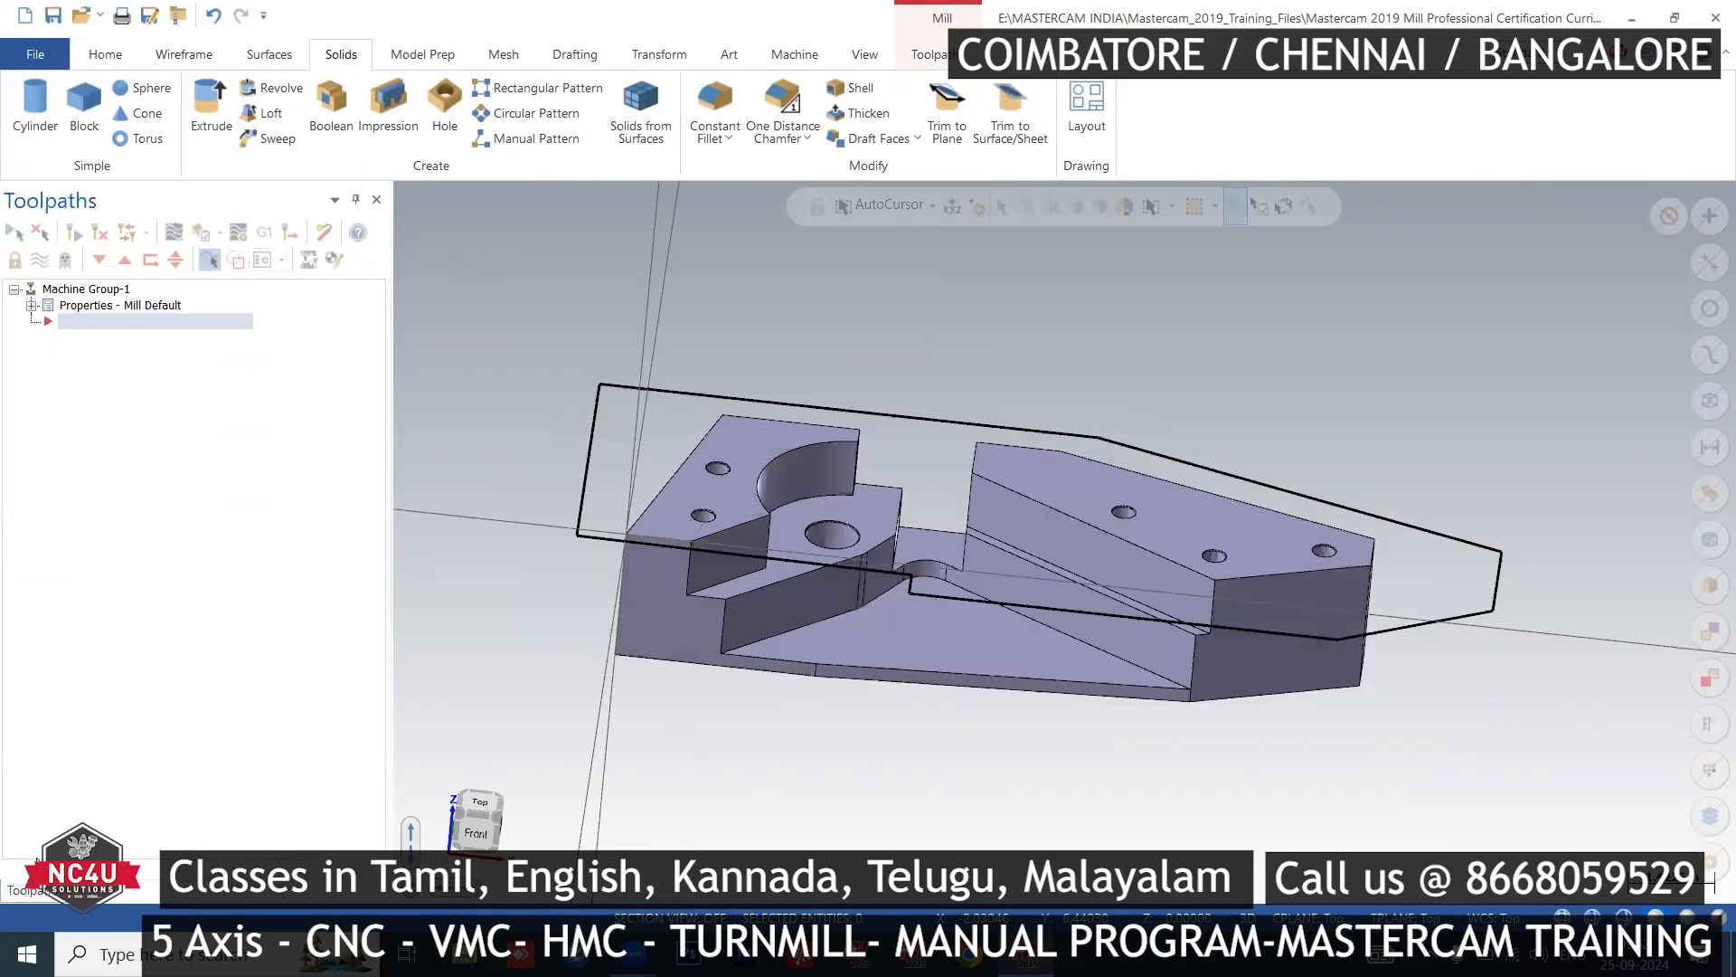
pyautogui.click(932, 54)
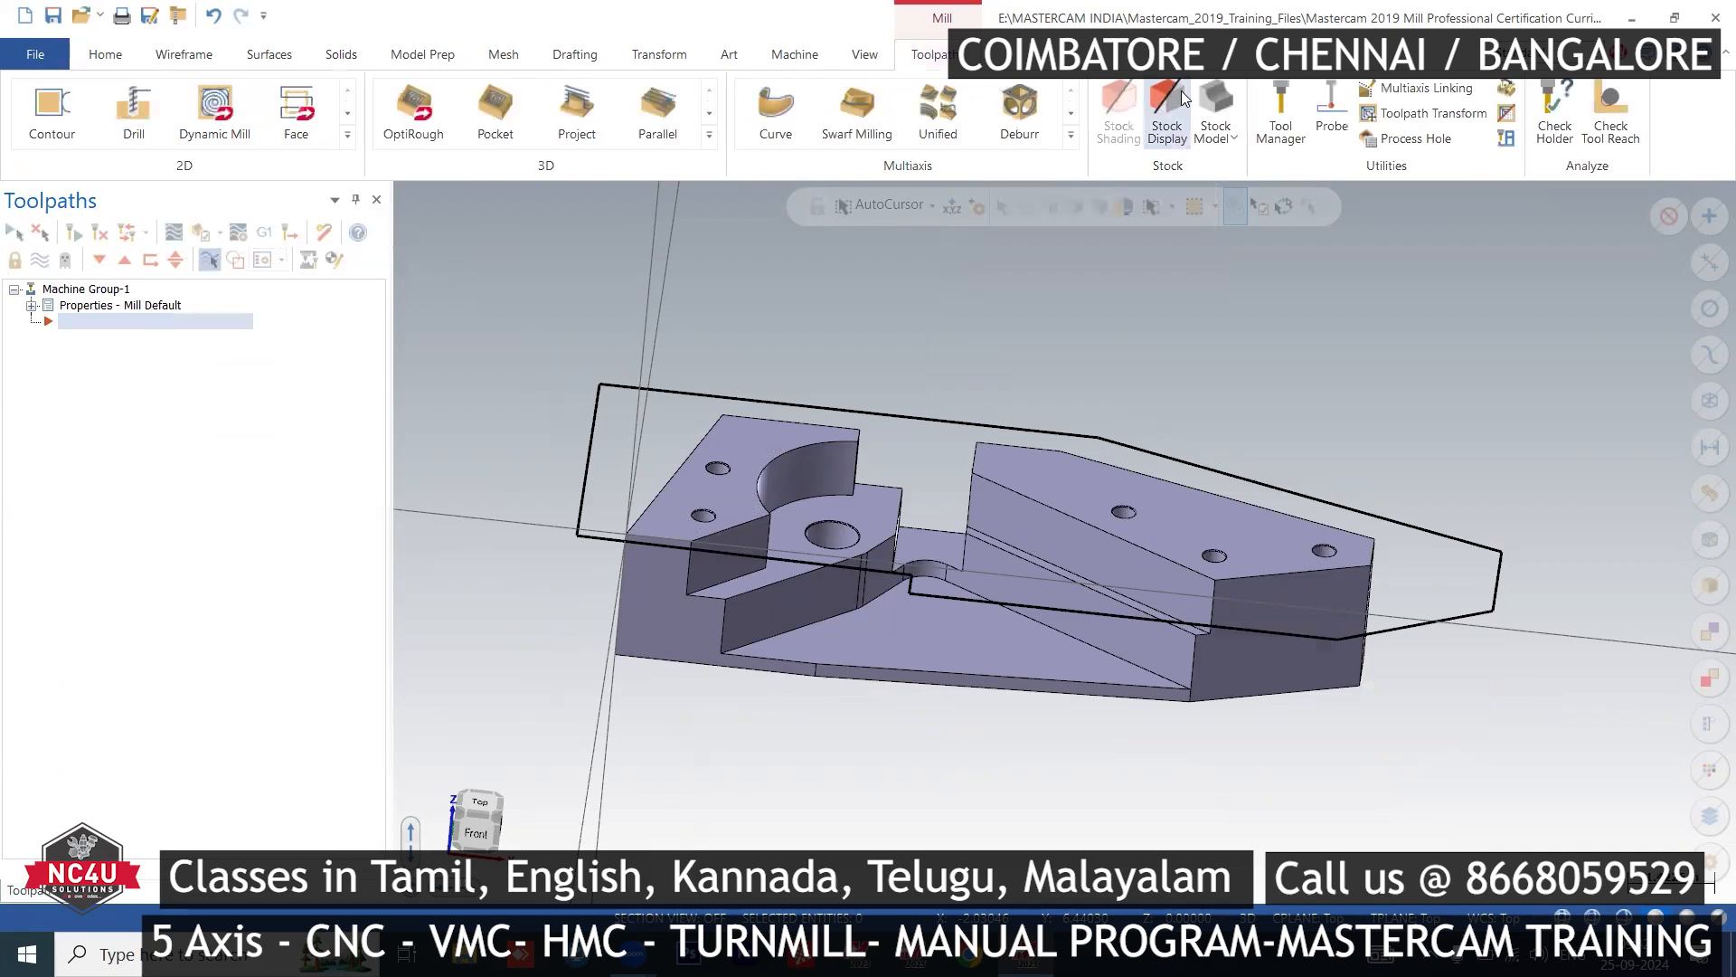
pyautogui.click(1229, 107)
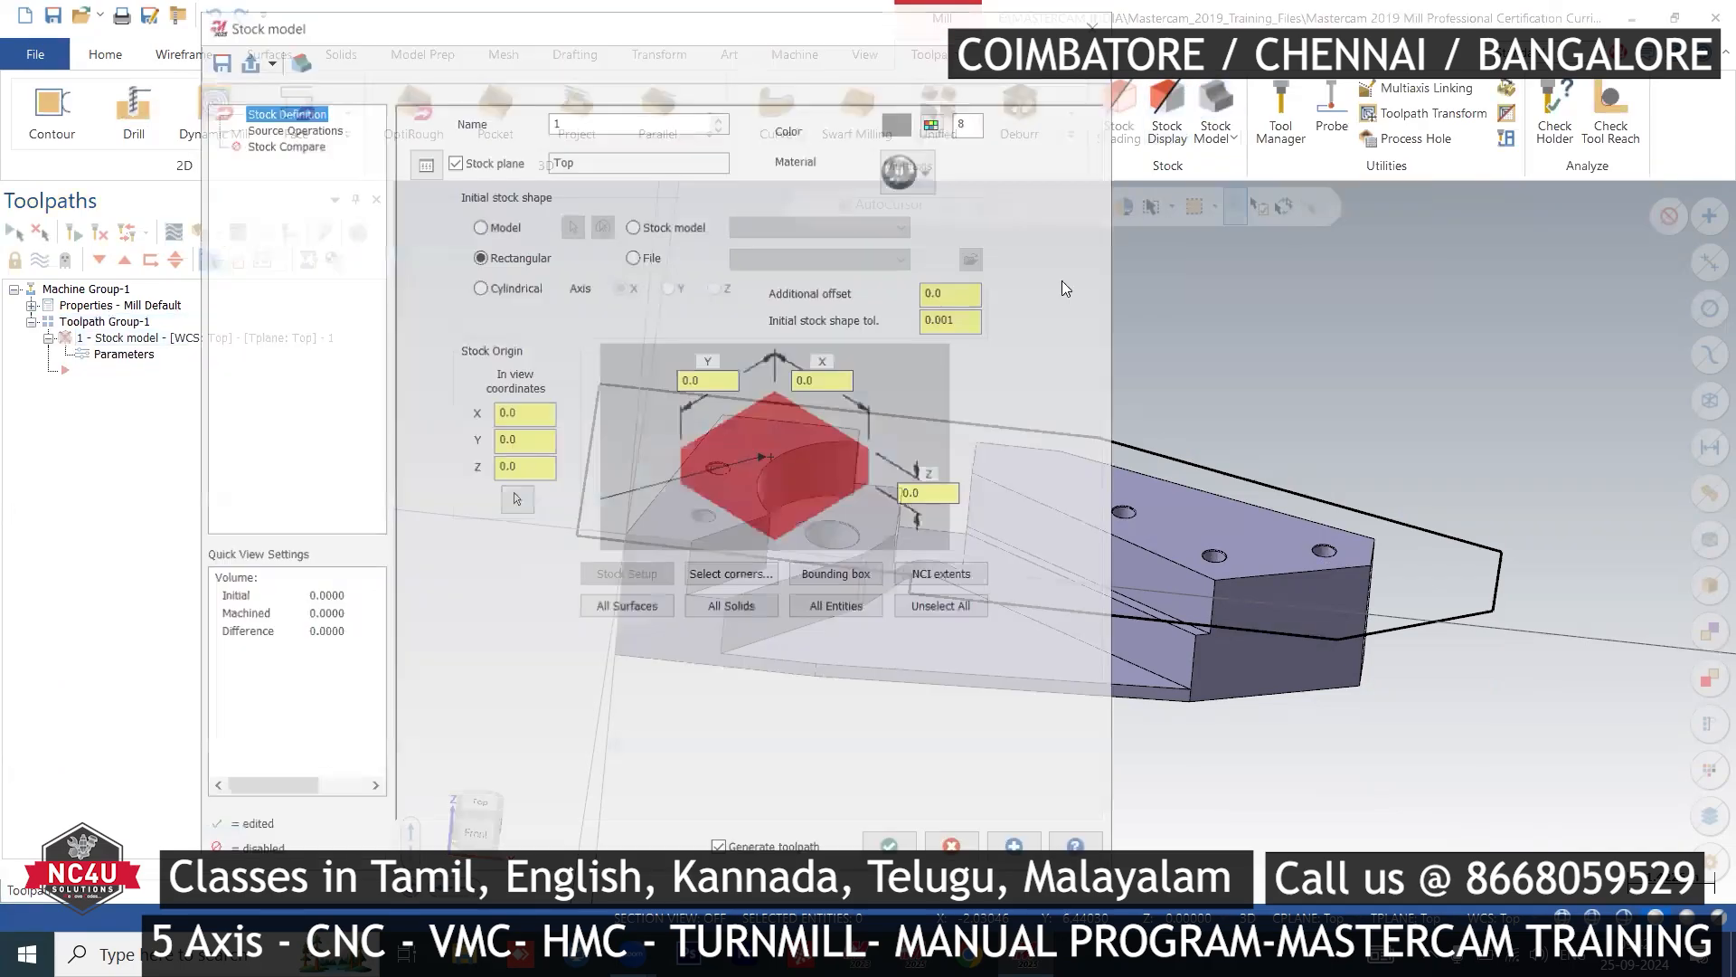
pyautogui.click(731, 608)
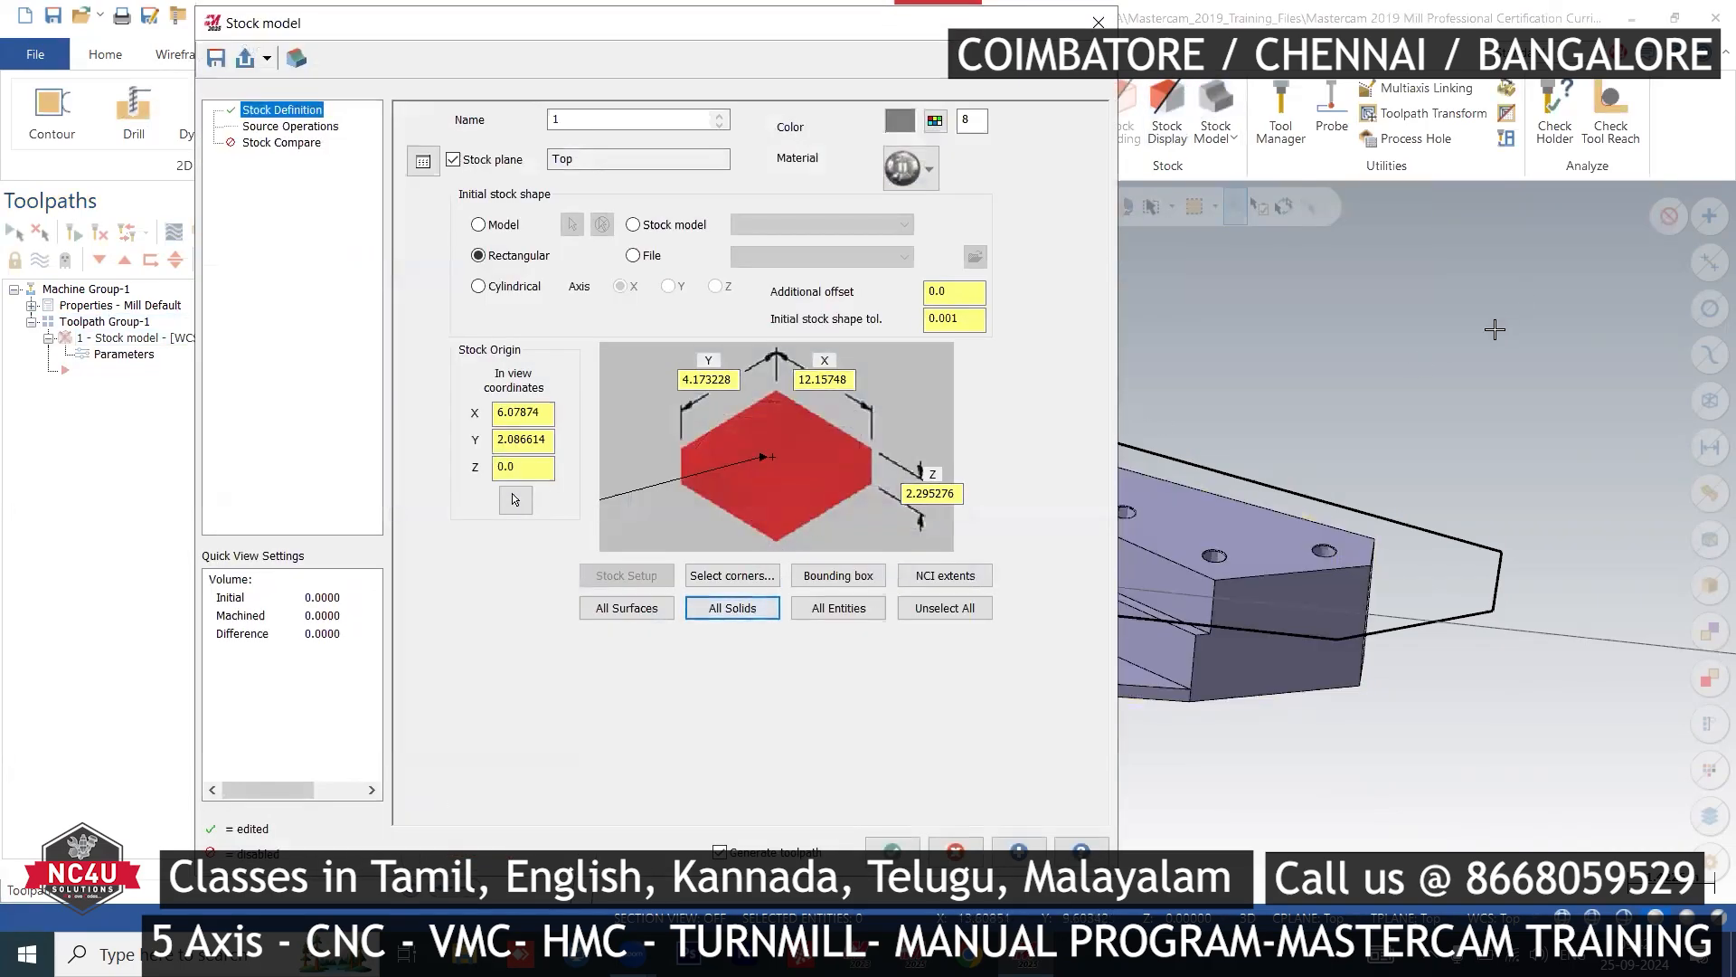
pyautogui.rightClick(1345, 329)
pyautogui.click(1525, 538)
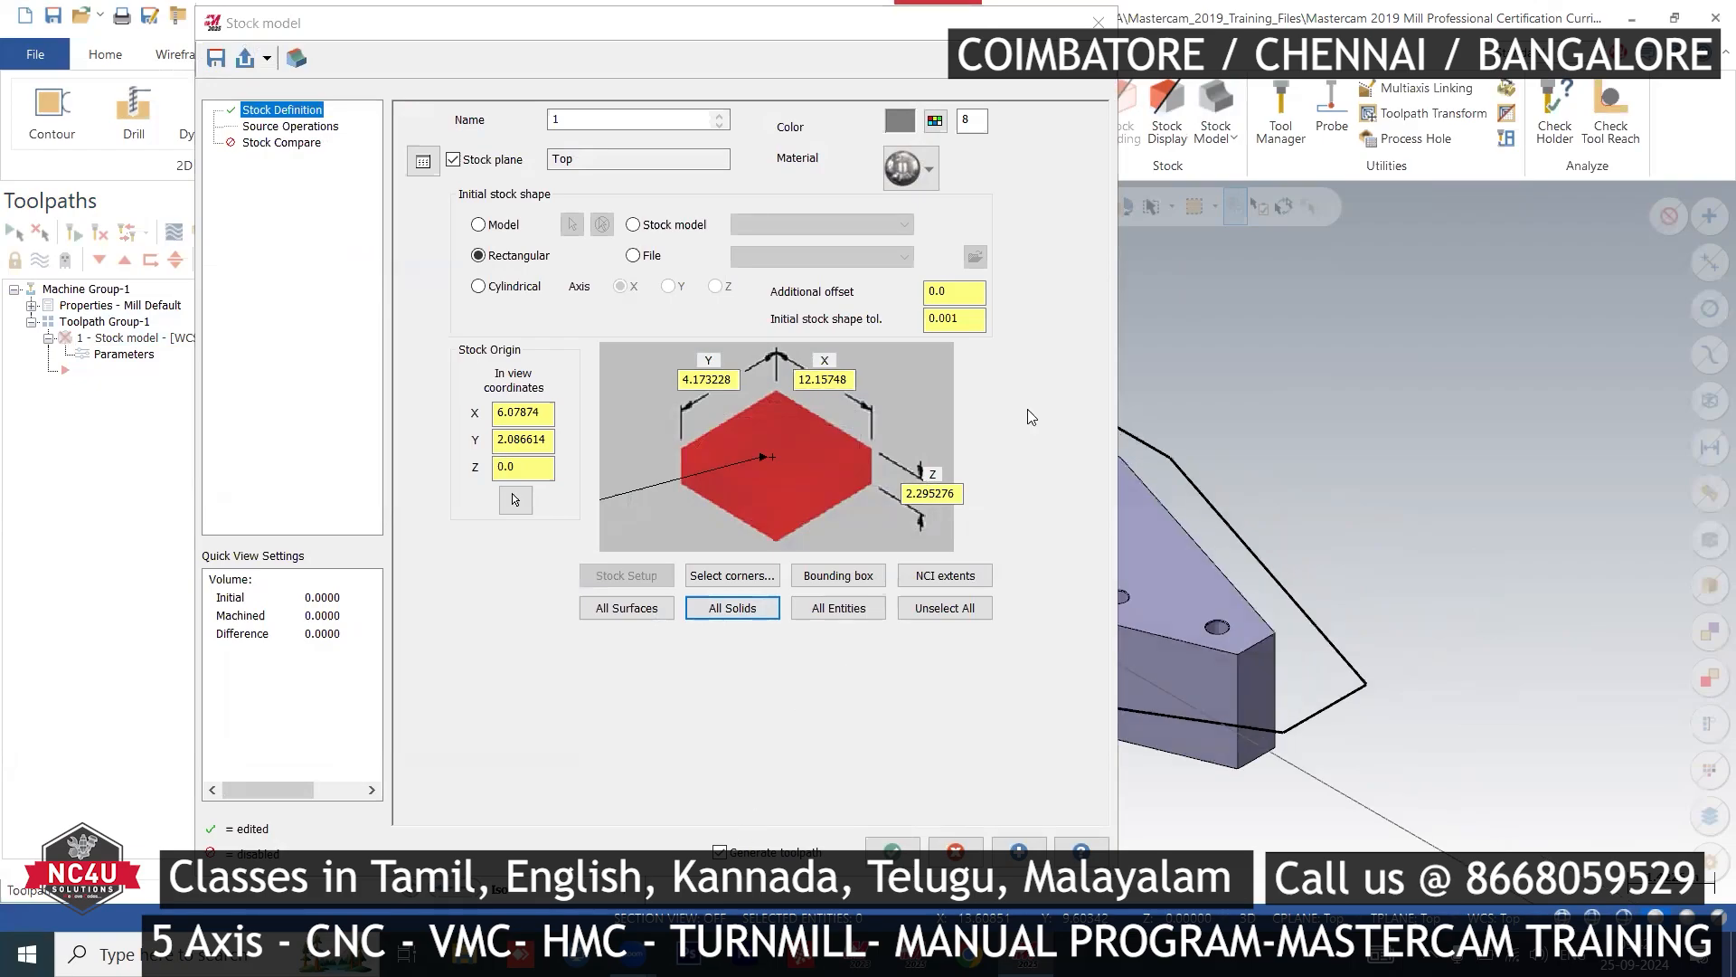
pyautogui.click(892, 850)
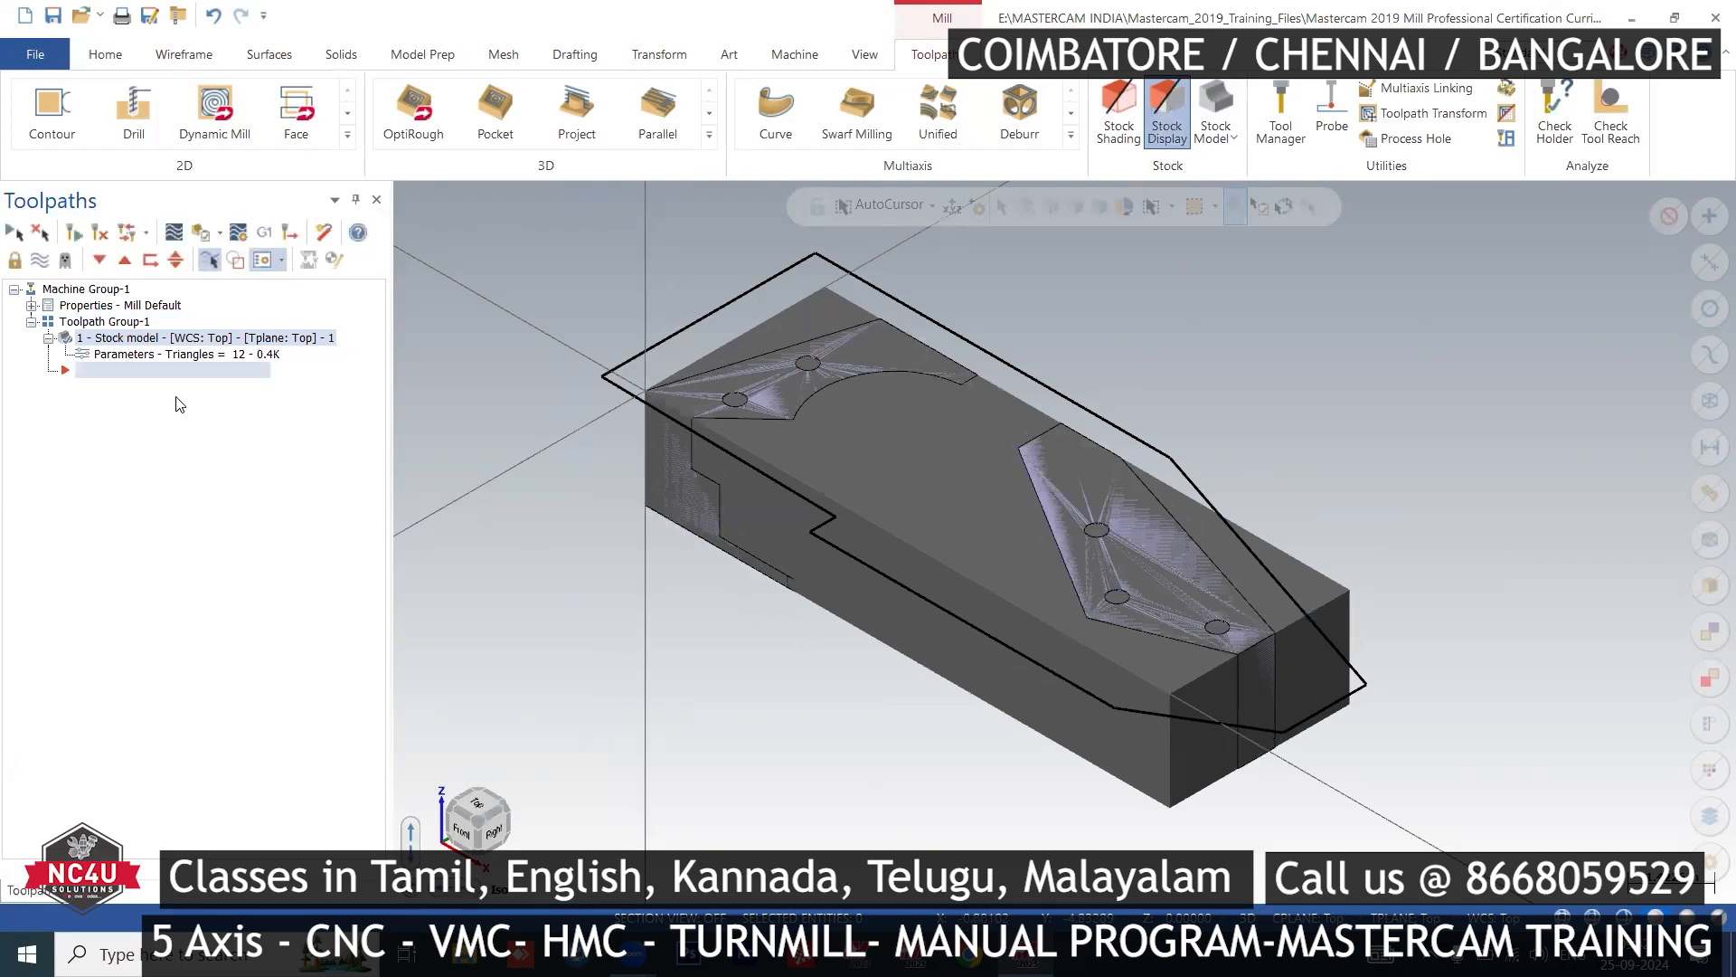
# - Enlarge the rectangular stock model to 5 in Y and 13 in X
pyautogui.doubleClick(126, 355)
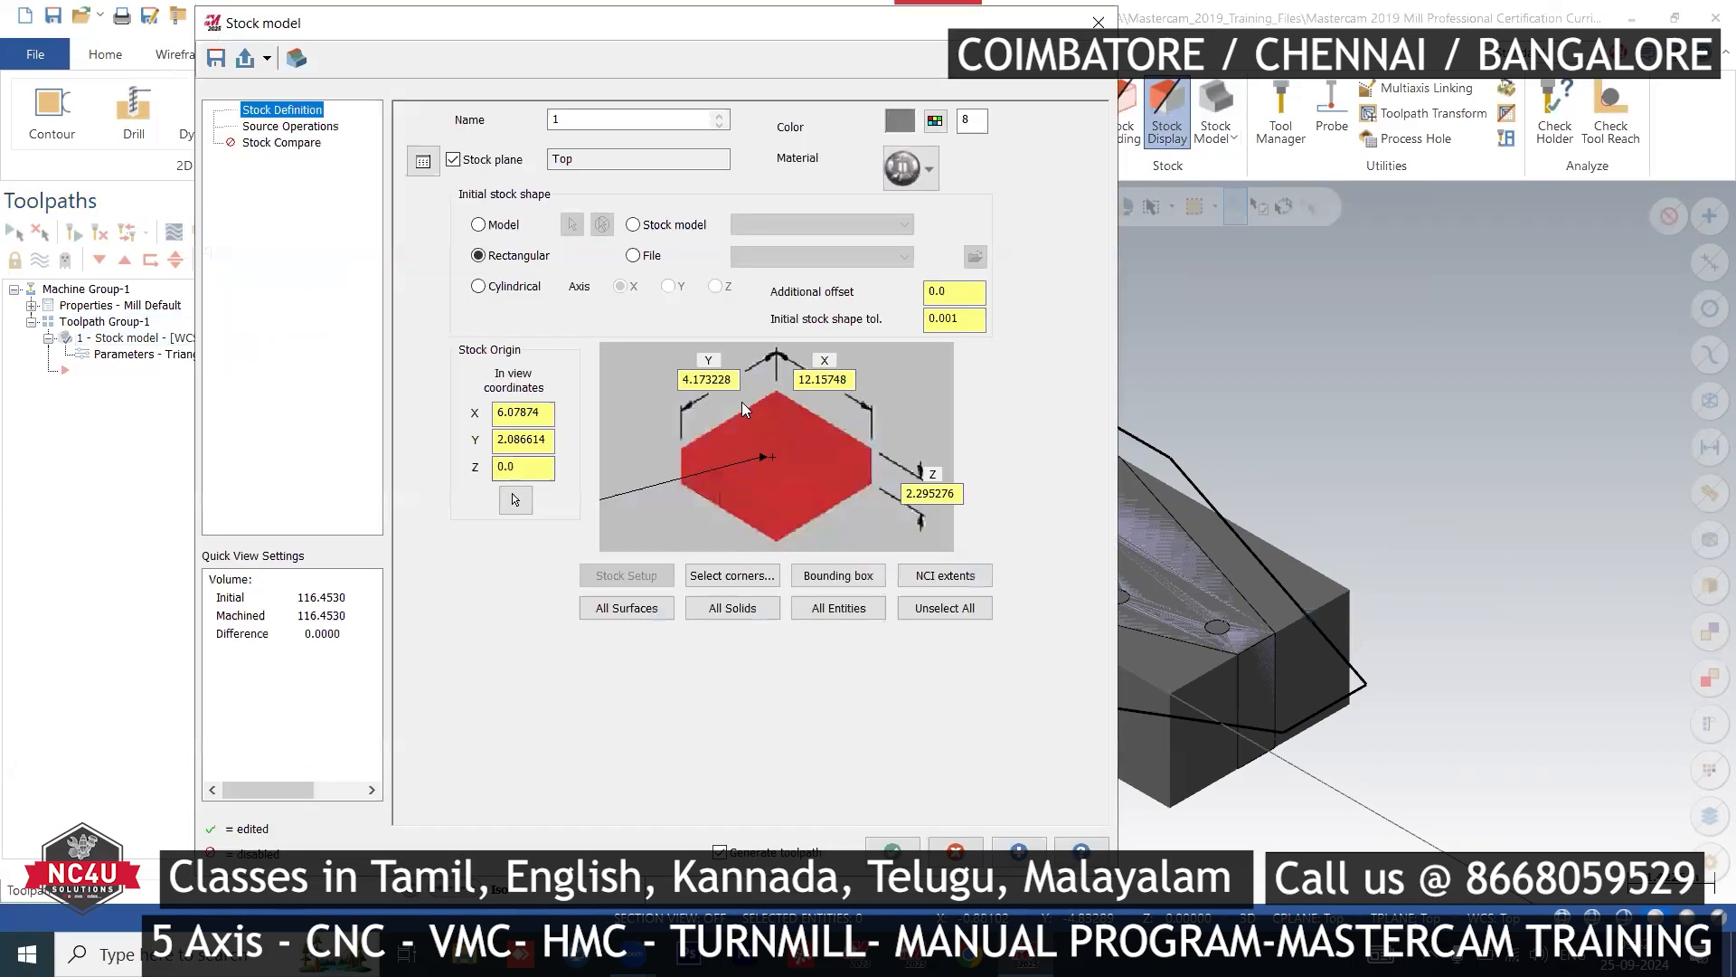
pyautogui.moveTo(736, 383); pyautogui.dragTo(662, 374)
pyautogui.write('5')
pyautogui.moveTo(852, 380); pyautogui.dragTo(771, 384)
pyautogui.write('13')
pyautogui.click(892, 850)
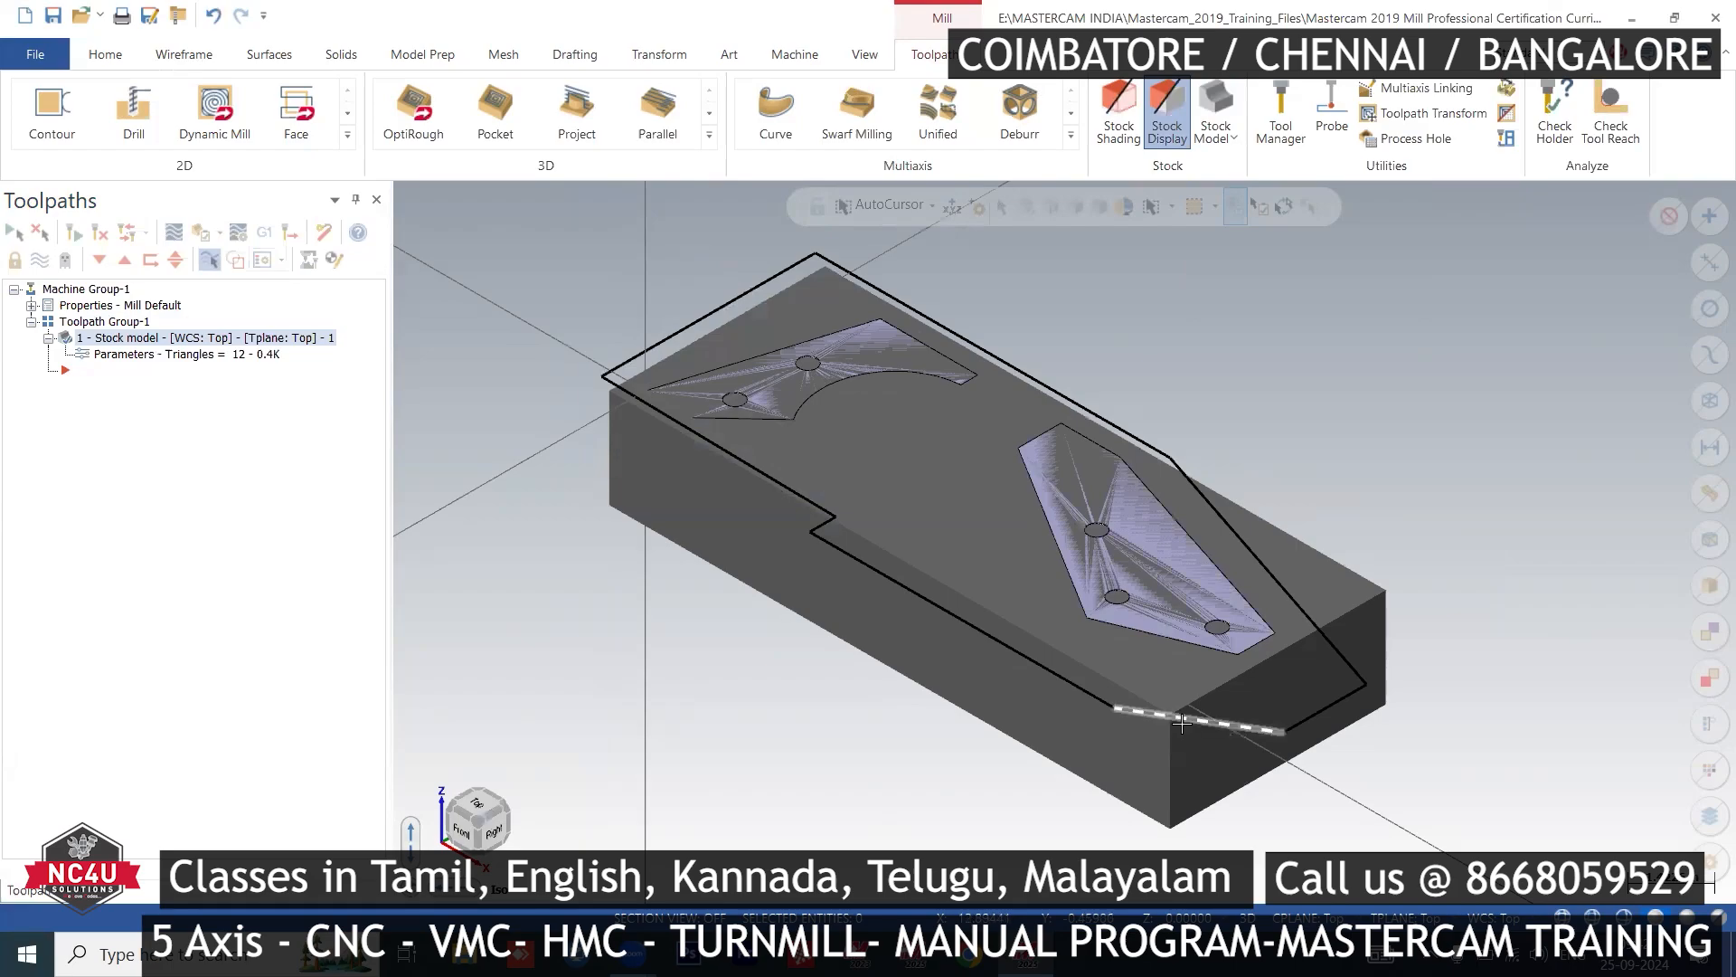
# - Delete the rectangular stock model operation from the toolpath group
pyautogui.rightClick(134, 341)
pyautogui.click(228, 557)
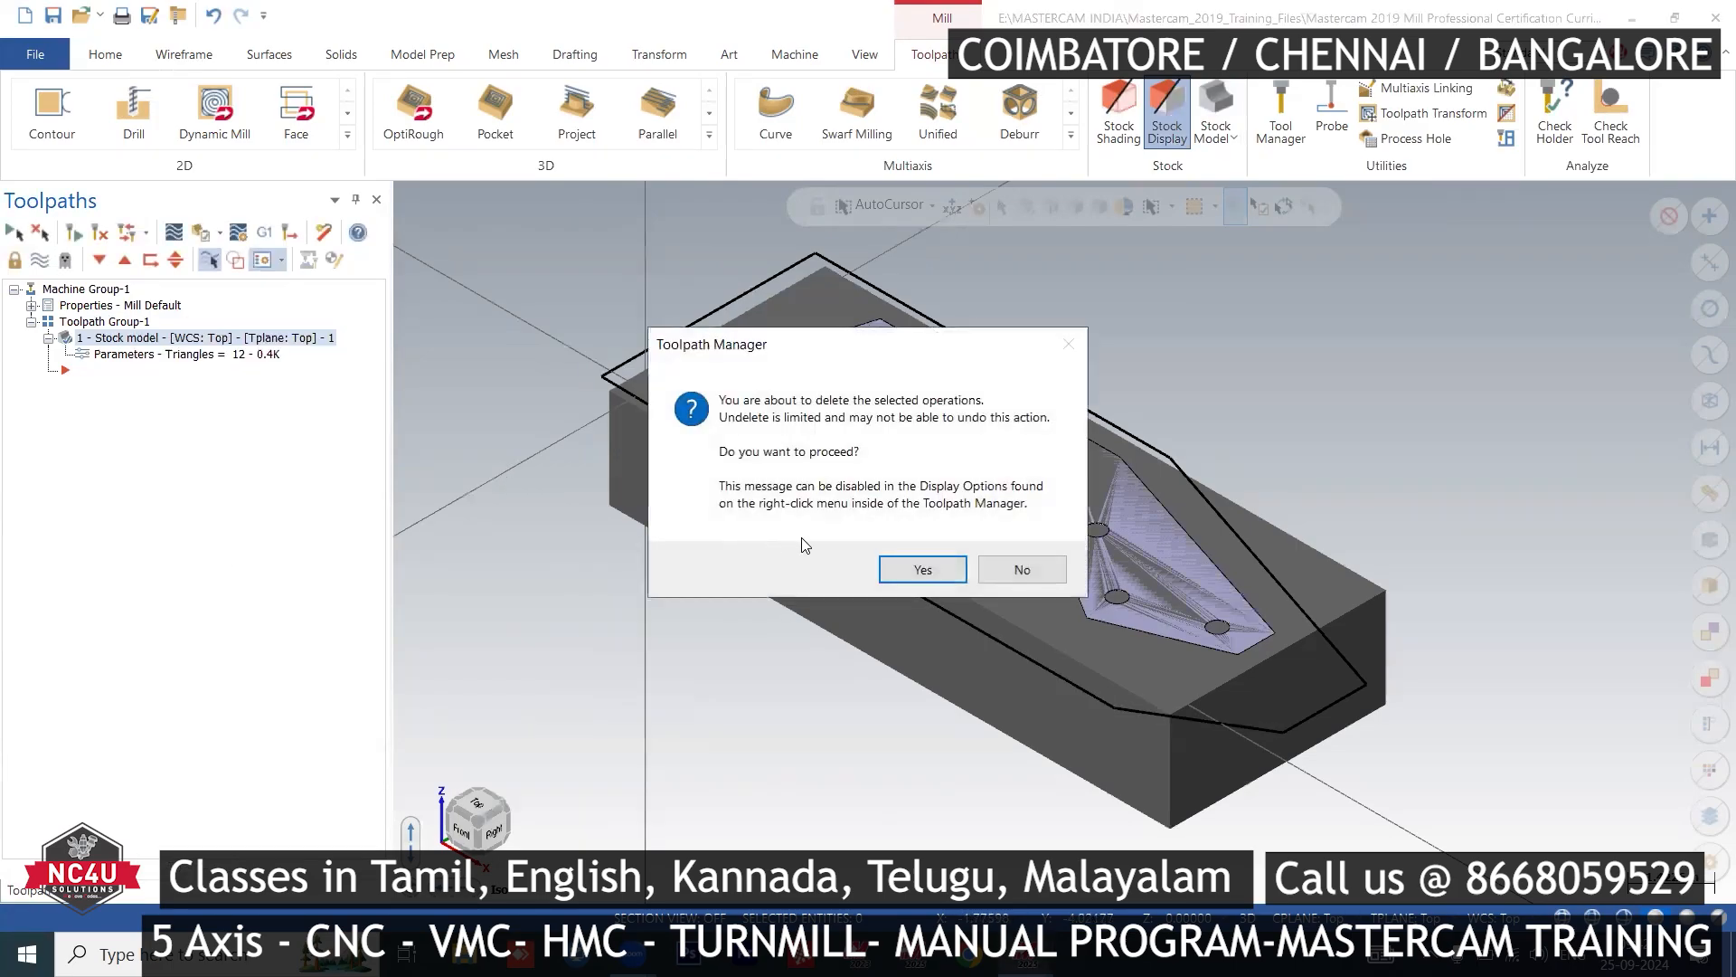
pyautogui.click(921, 569)
# - Create a stock model in the Top plane from the part's selected outer side faces, with an additional offset
pyautogui.click(1230, 145)
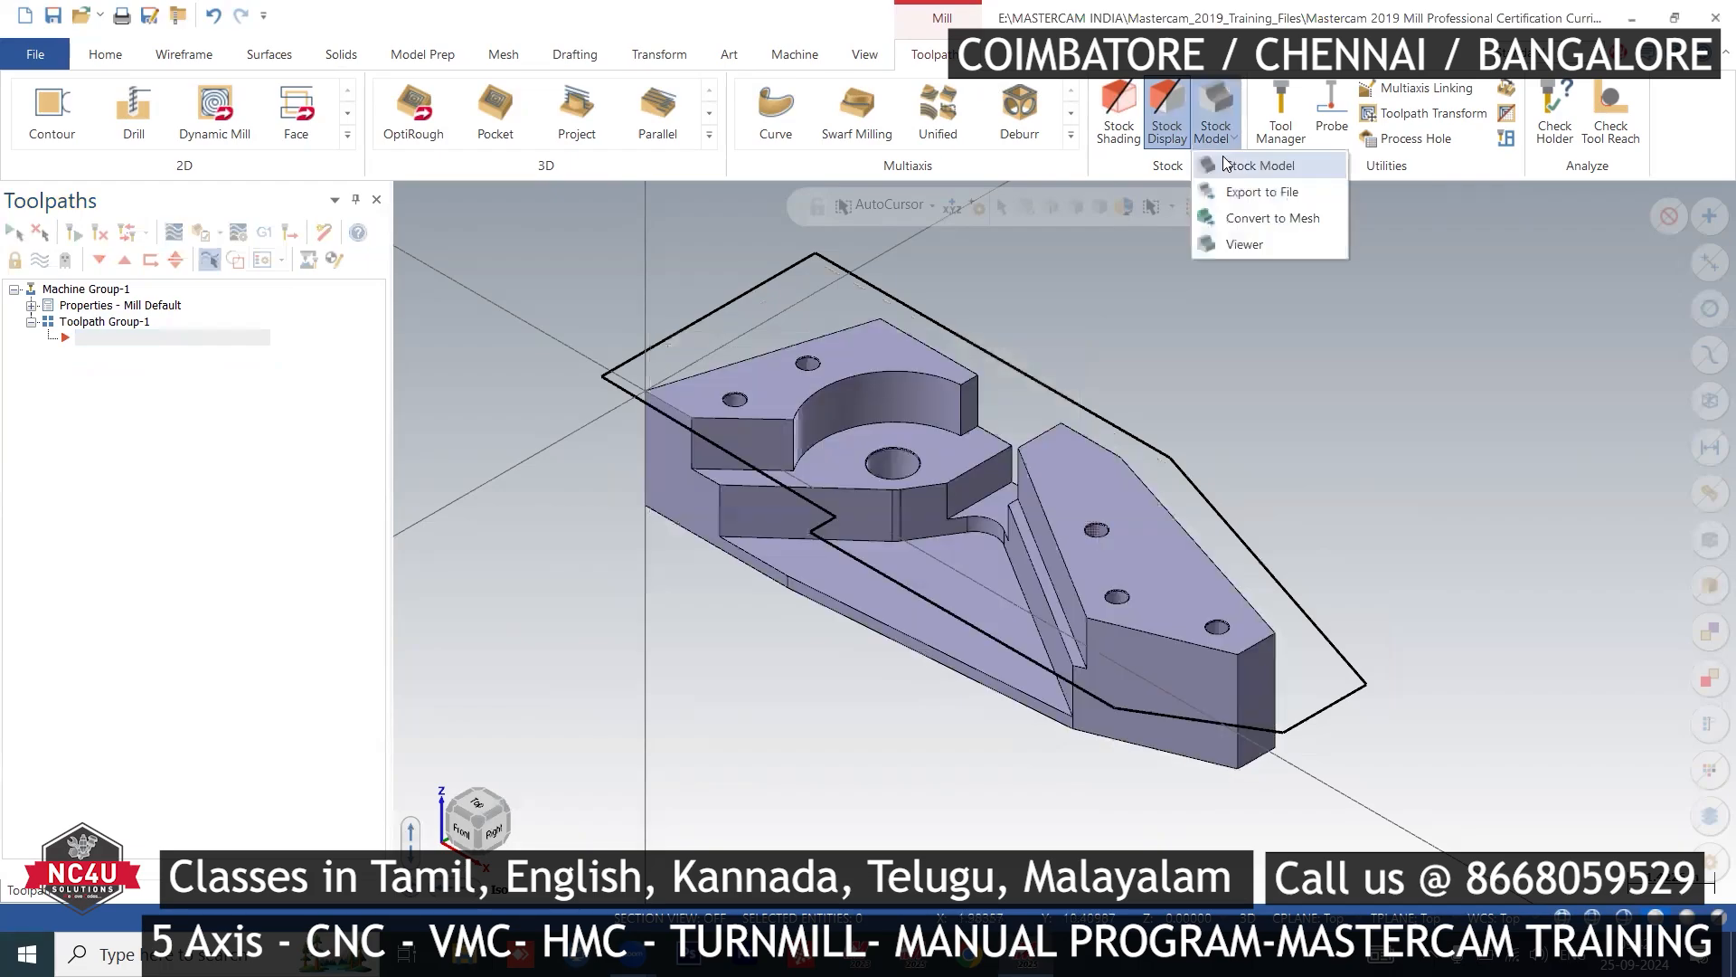
pyautogui.click(1276, 159)
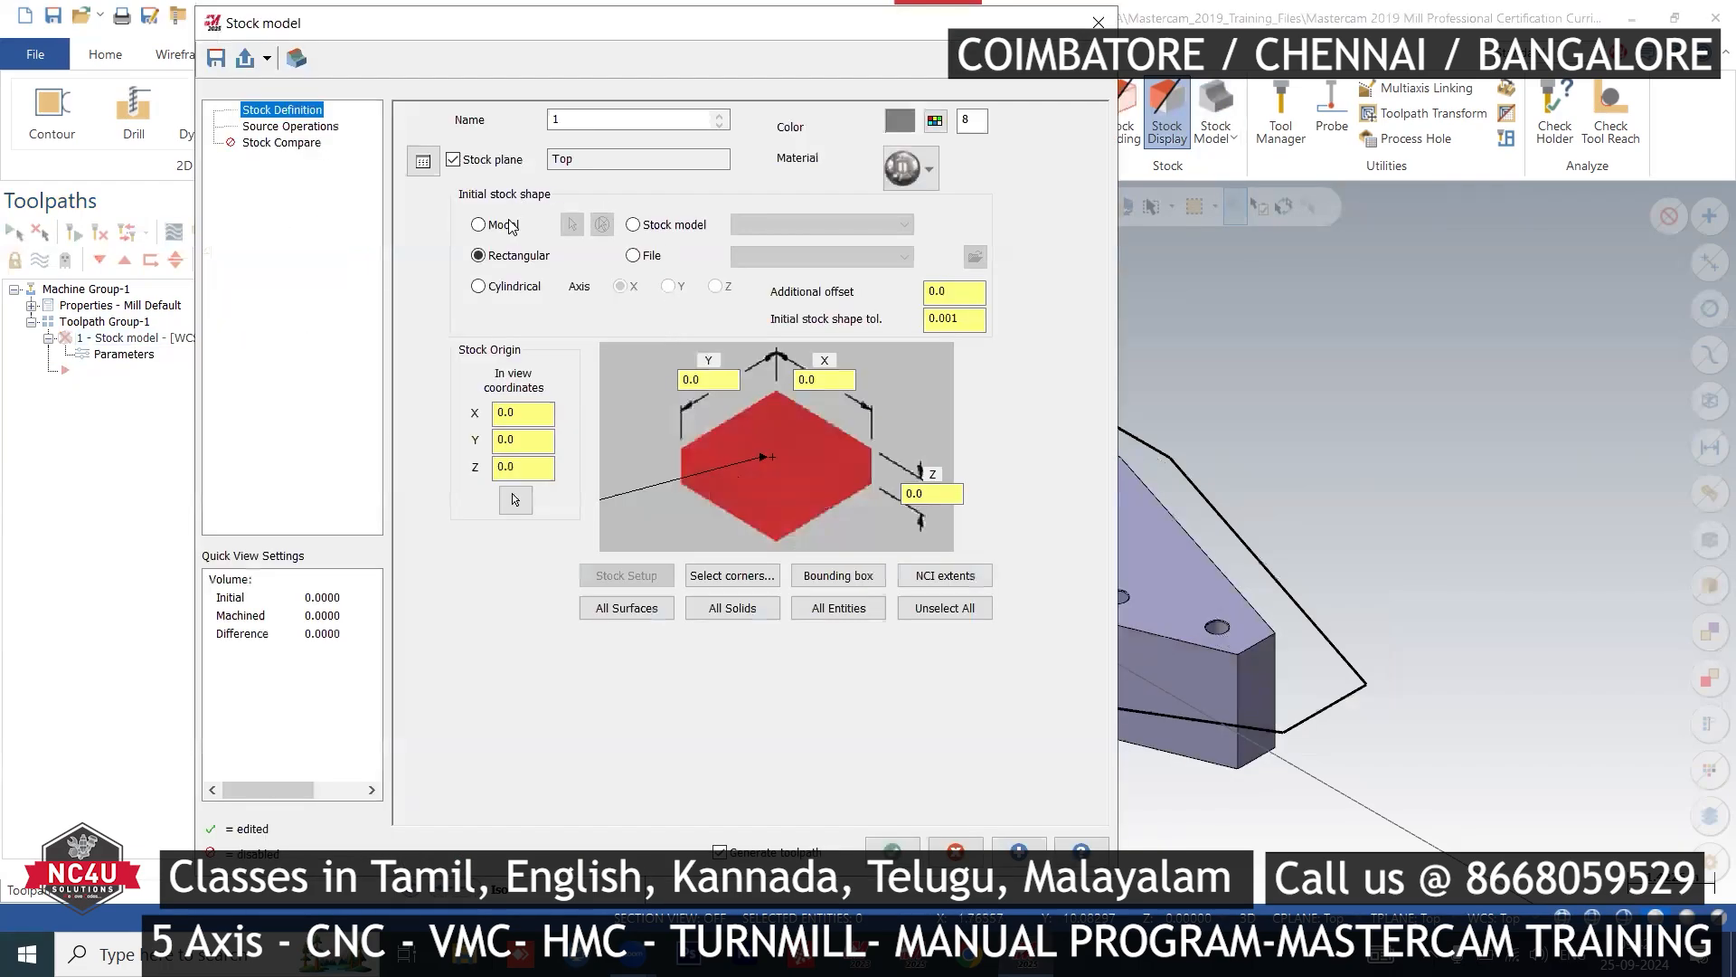
pyautogui.click(510, 226)
pyautogui.click(571, 225)
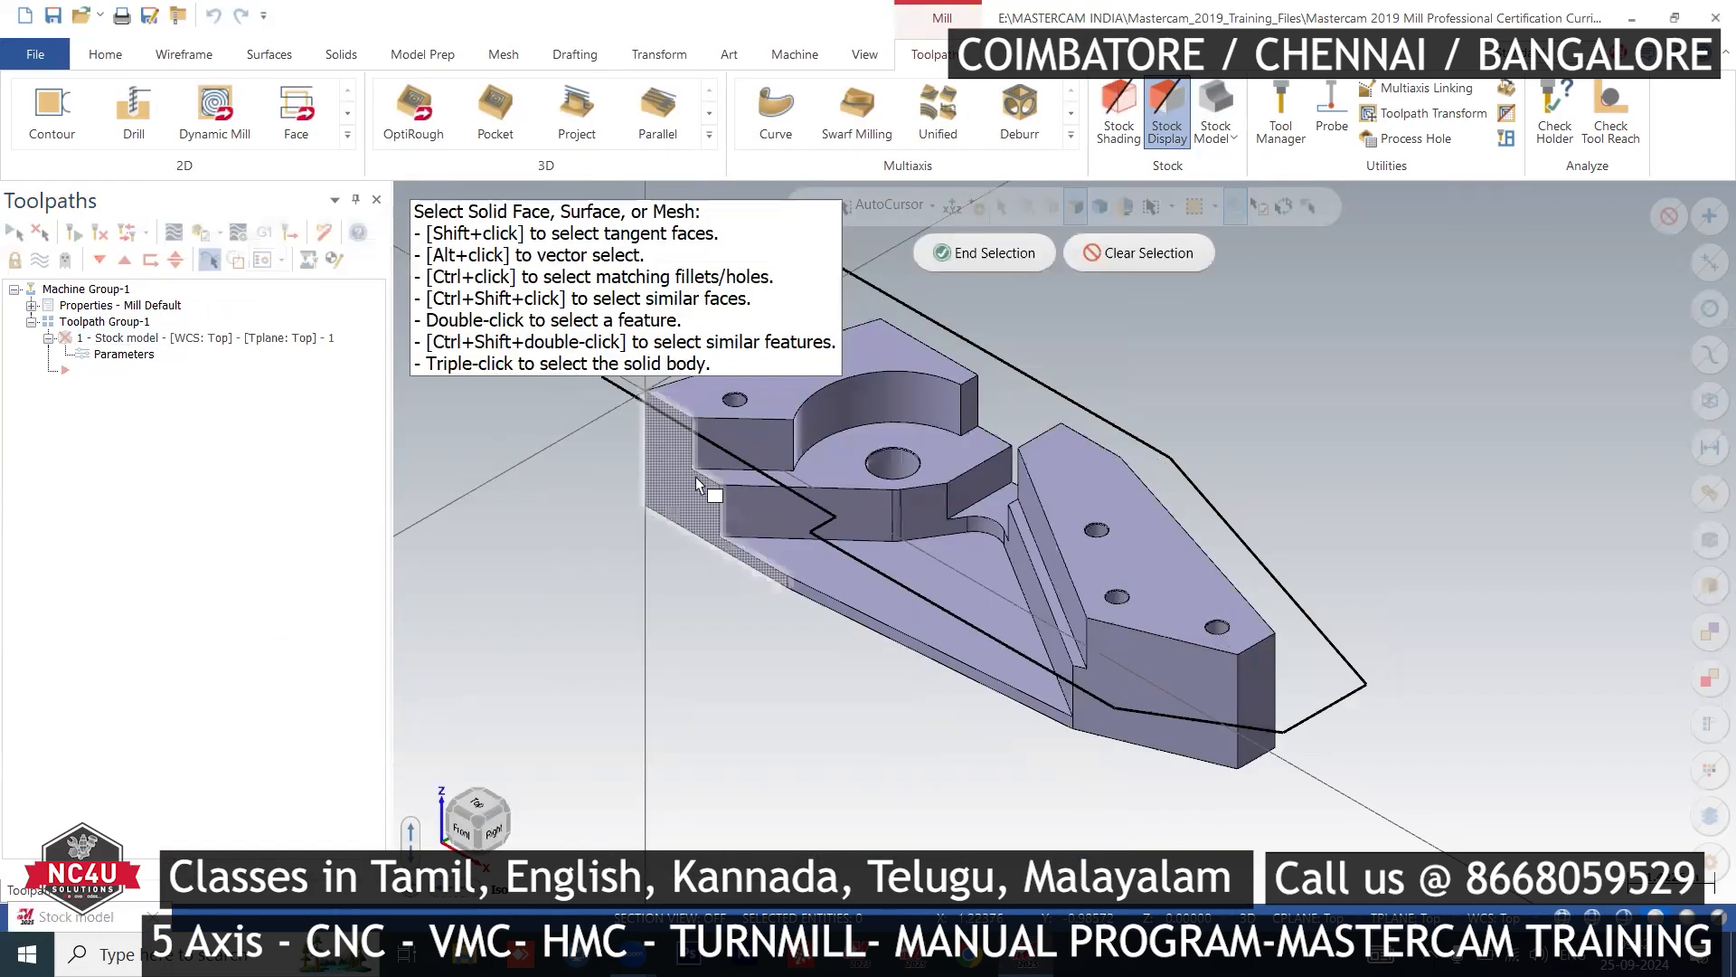
pyautogui.click(695, 480)
pyautogui.click(1141, 664)
pyautogui.click(1039, 706)
pyautogui.moveTo(1360, 628); pyautogui.dragTo(1329, 488, button='middle')
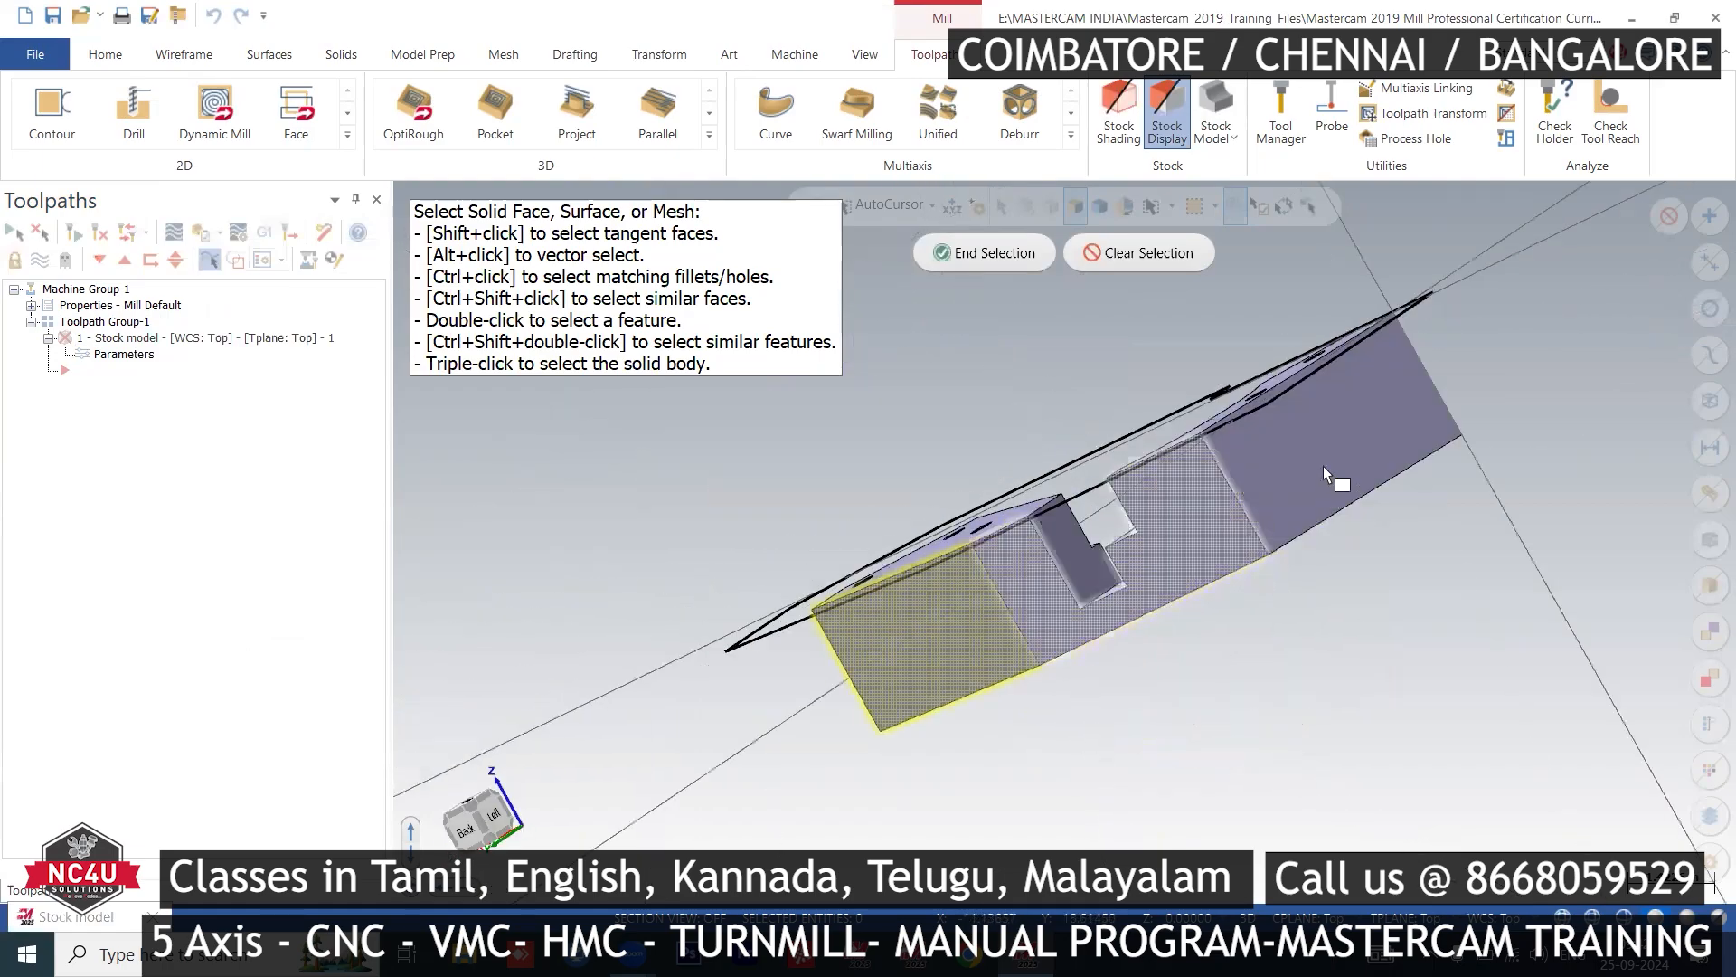
pyautogui.rightClick(1122, 327)
pyautogui.click(1194, 526)
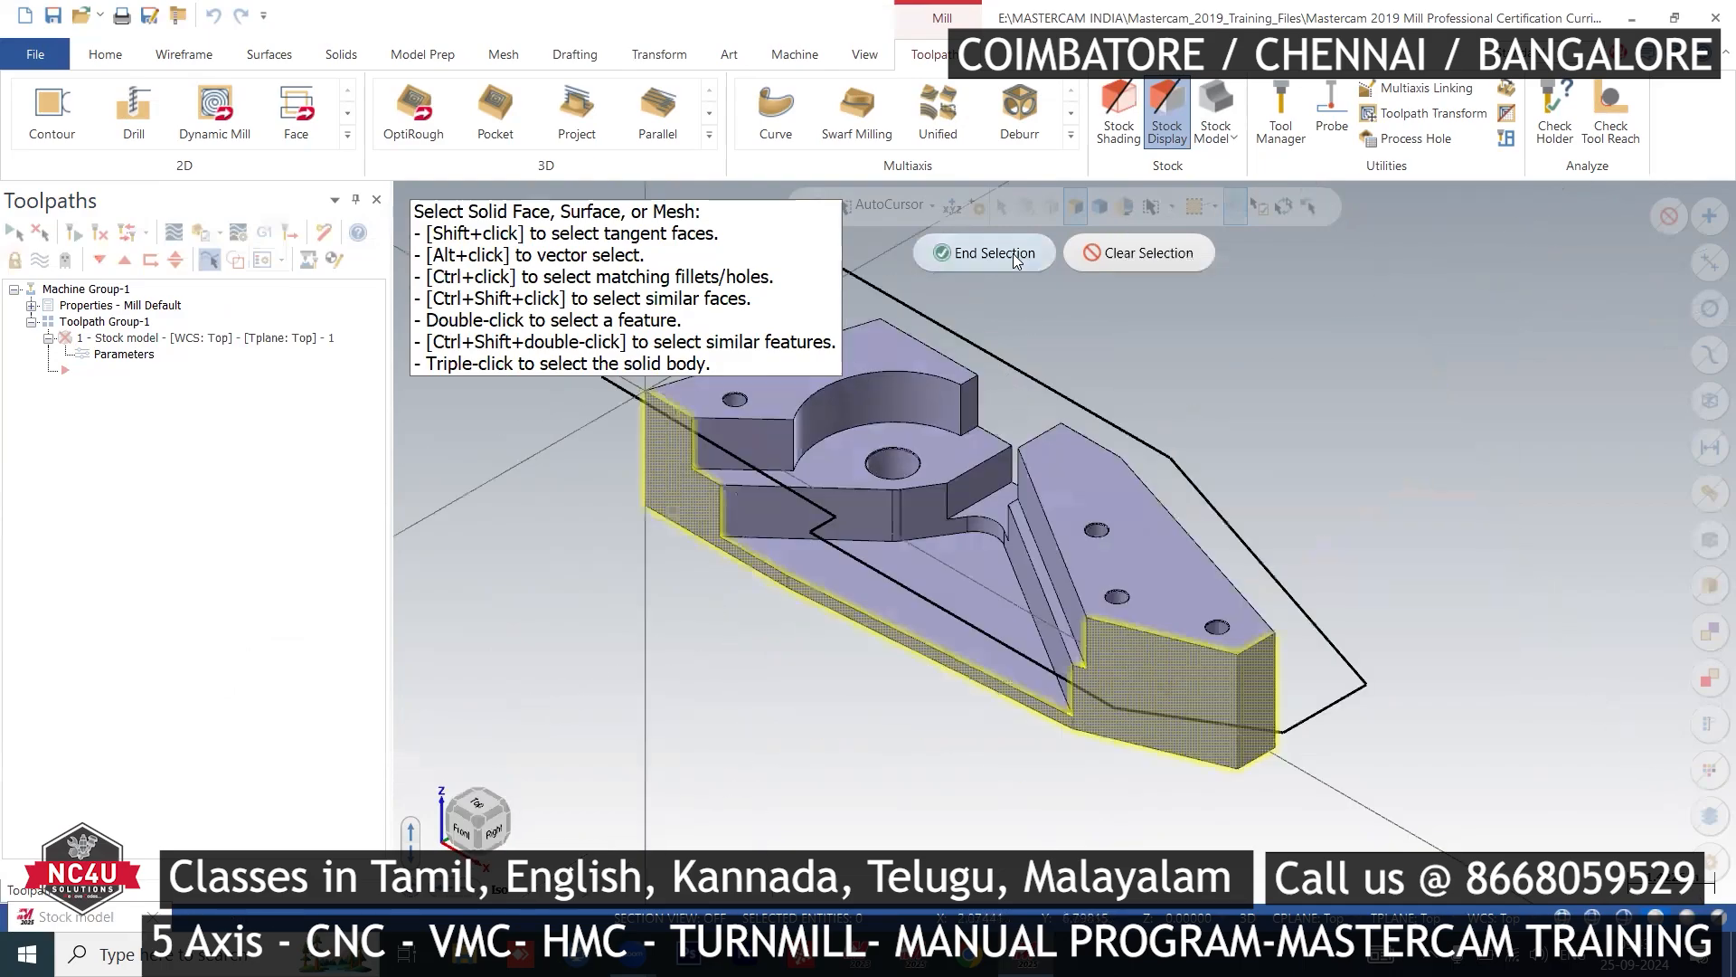
pyautogui.click(1012, 253)
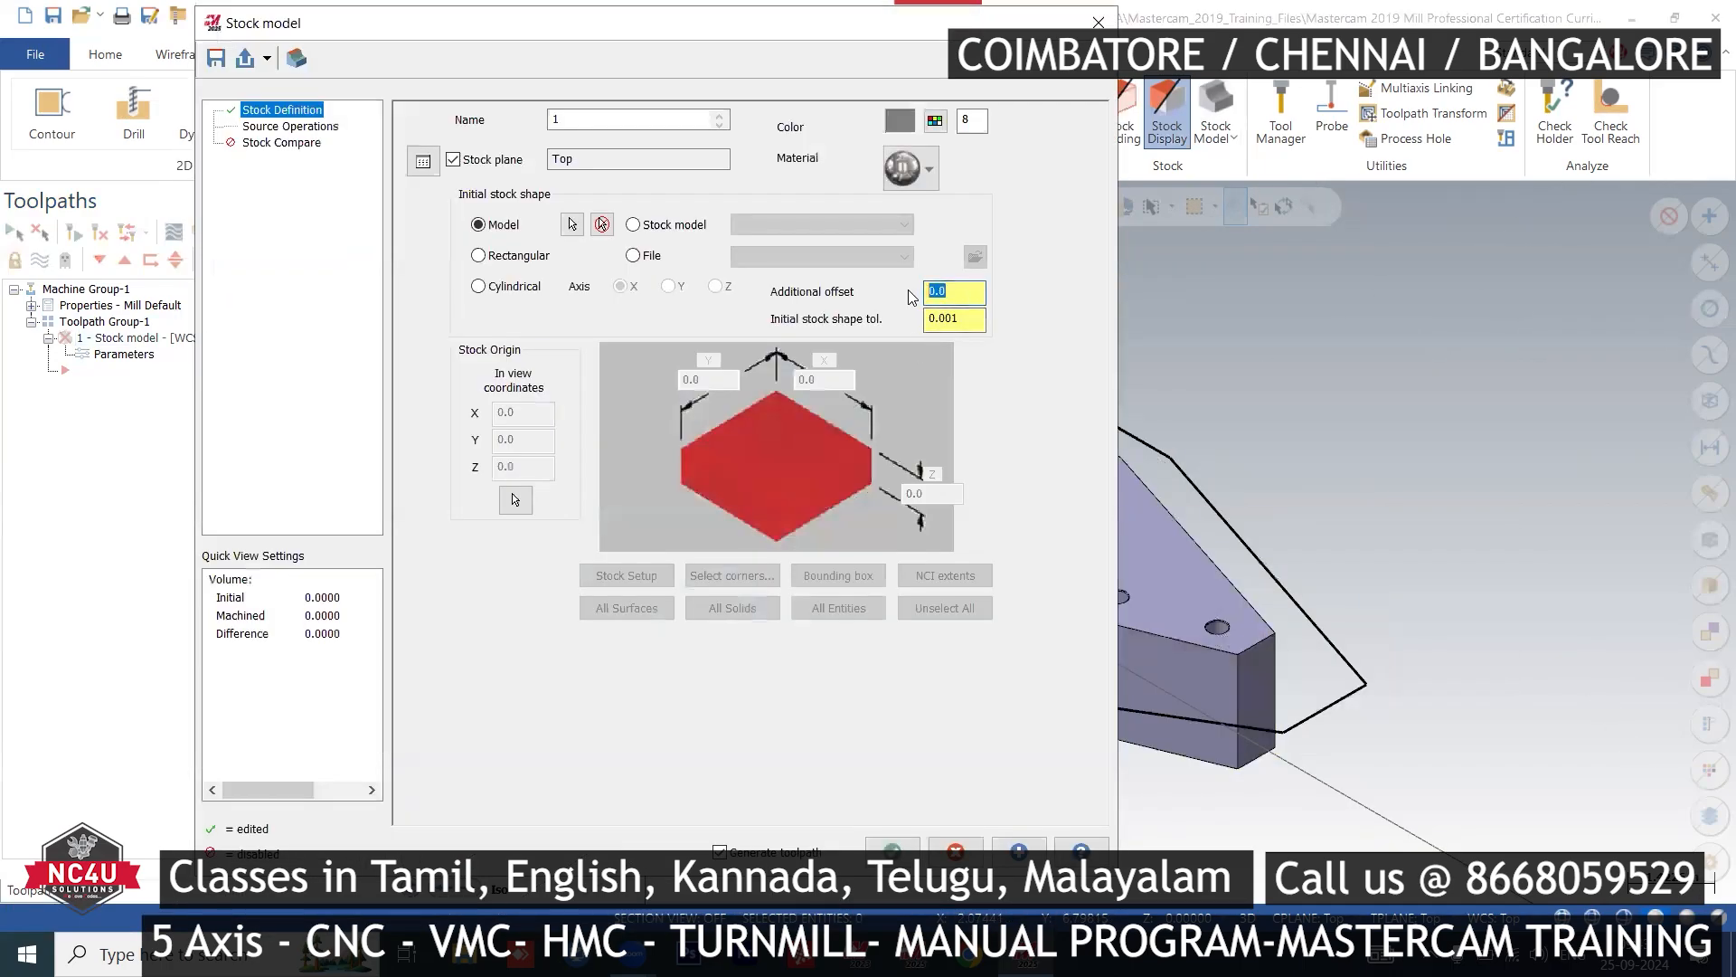
pyautogui.click(890, 848)
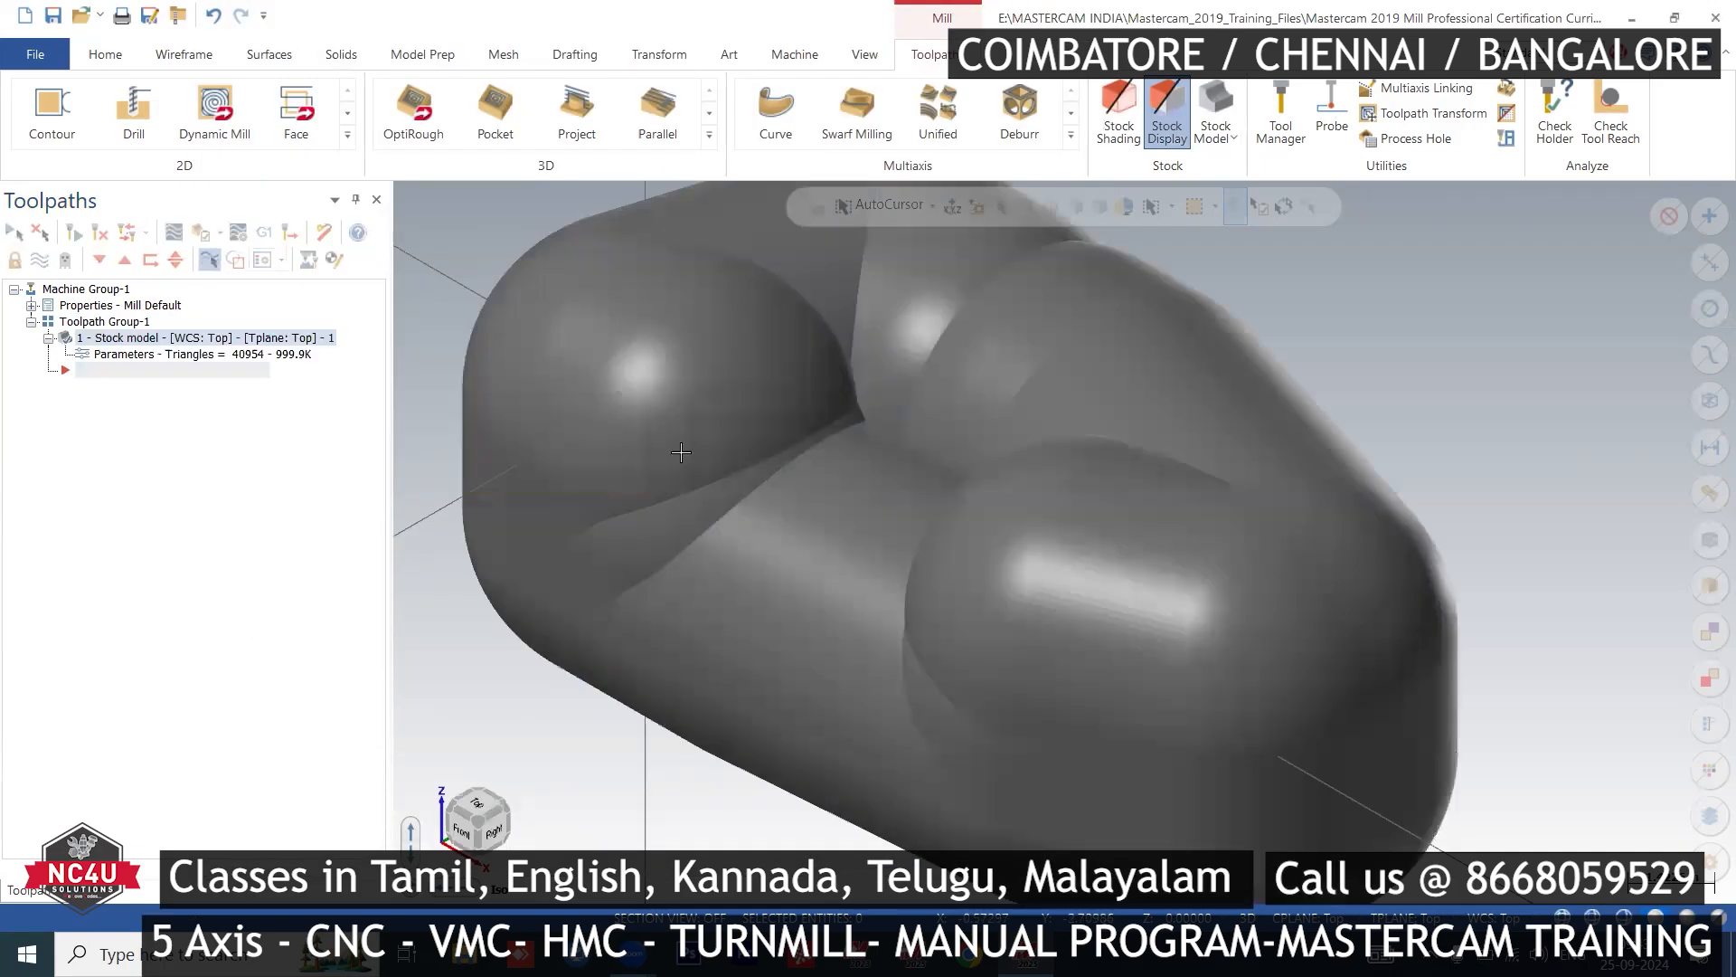
# - Reduce the additional offset of the face-based stock model and regenerate the operation
pyautogui.scroll(-2, 786, 445)
pyautogui.click(132, 355)
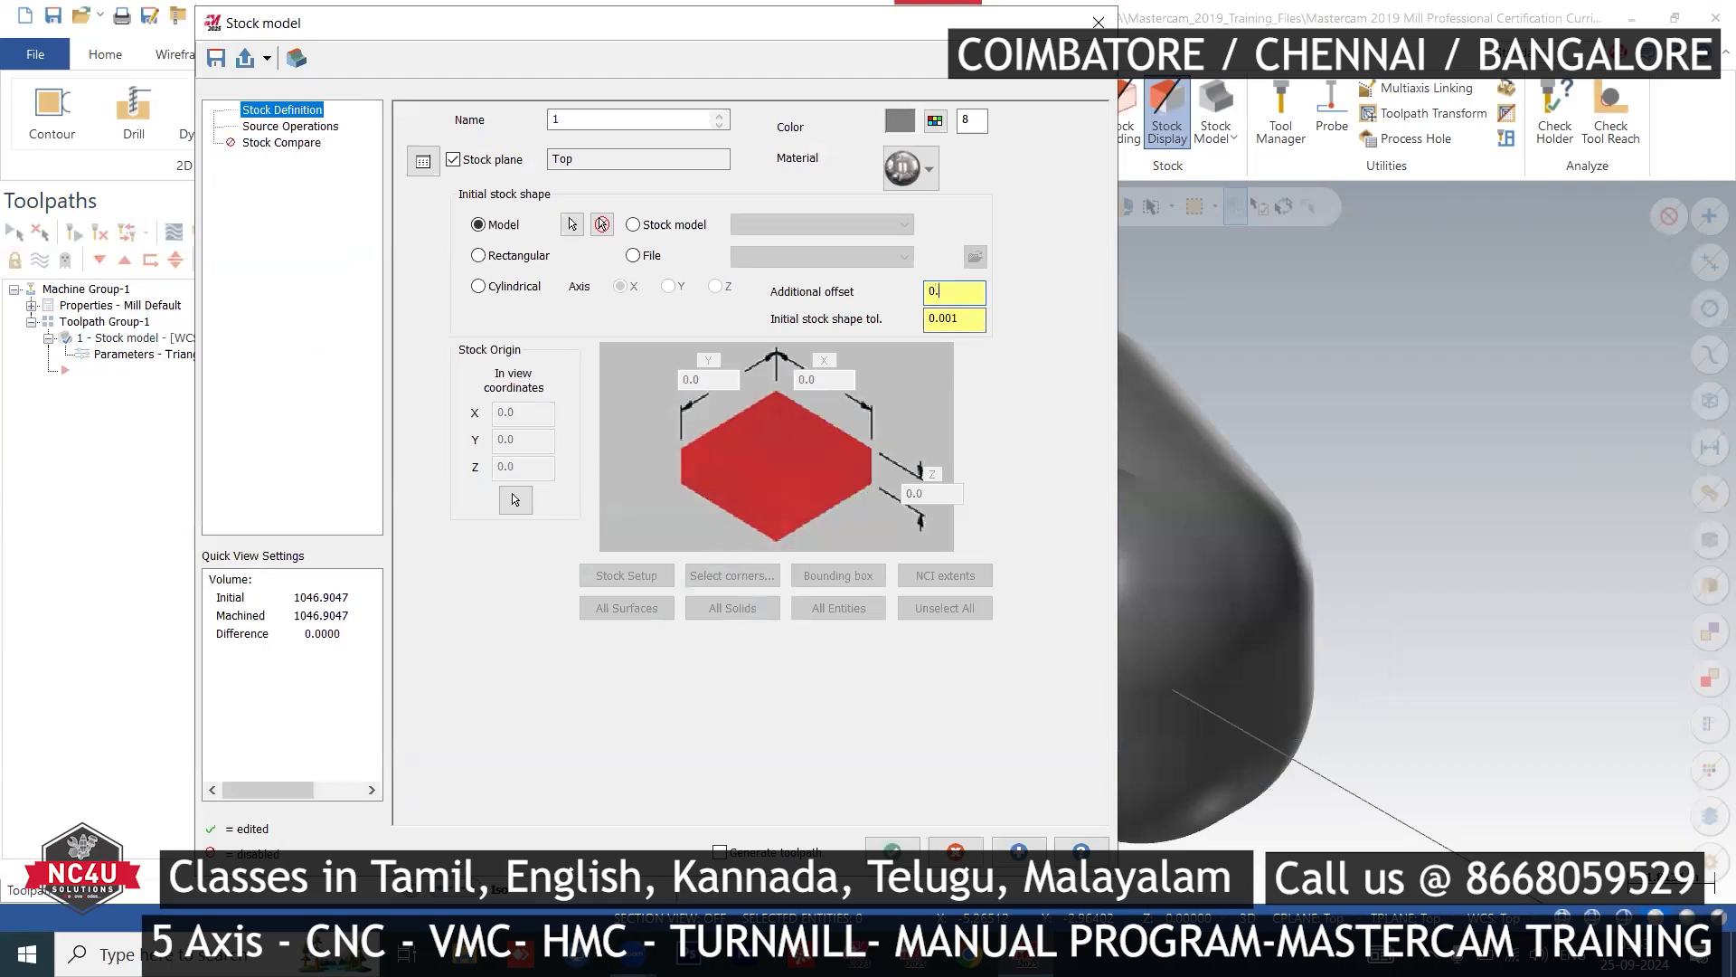
pyautogui.click(892, 850)
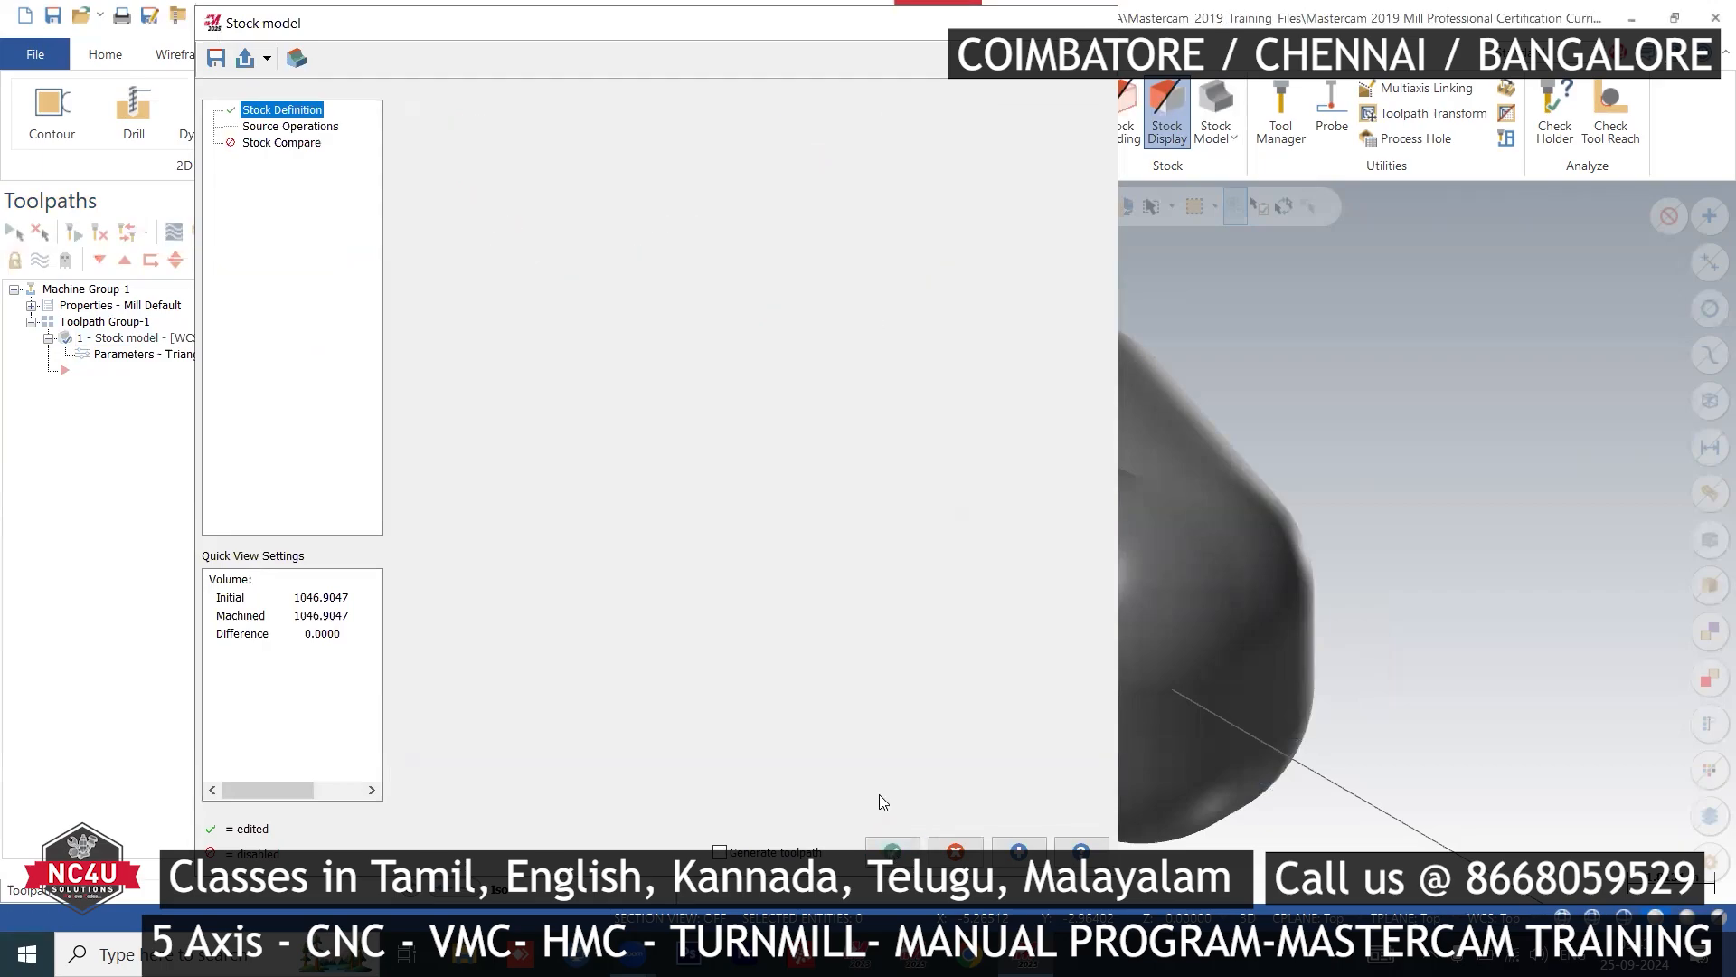
pyautogui.click(75, 233)
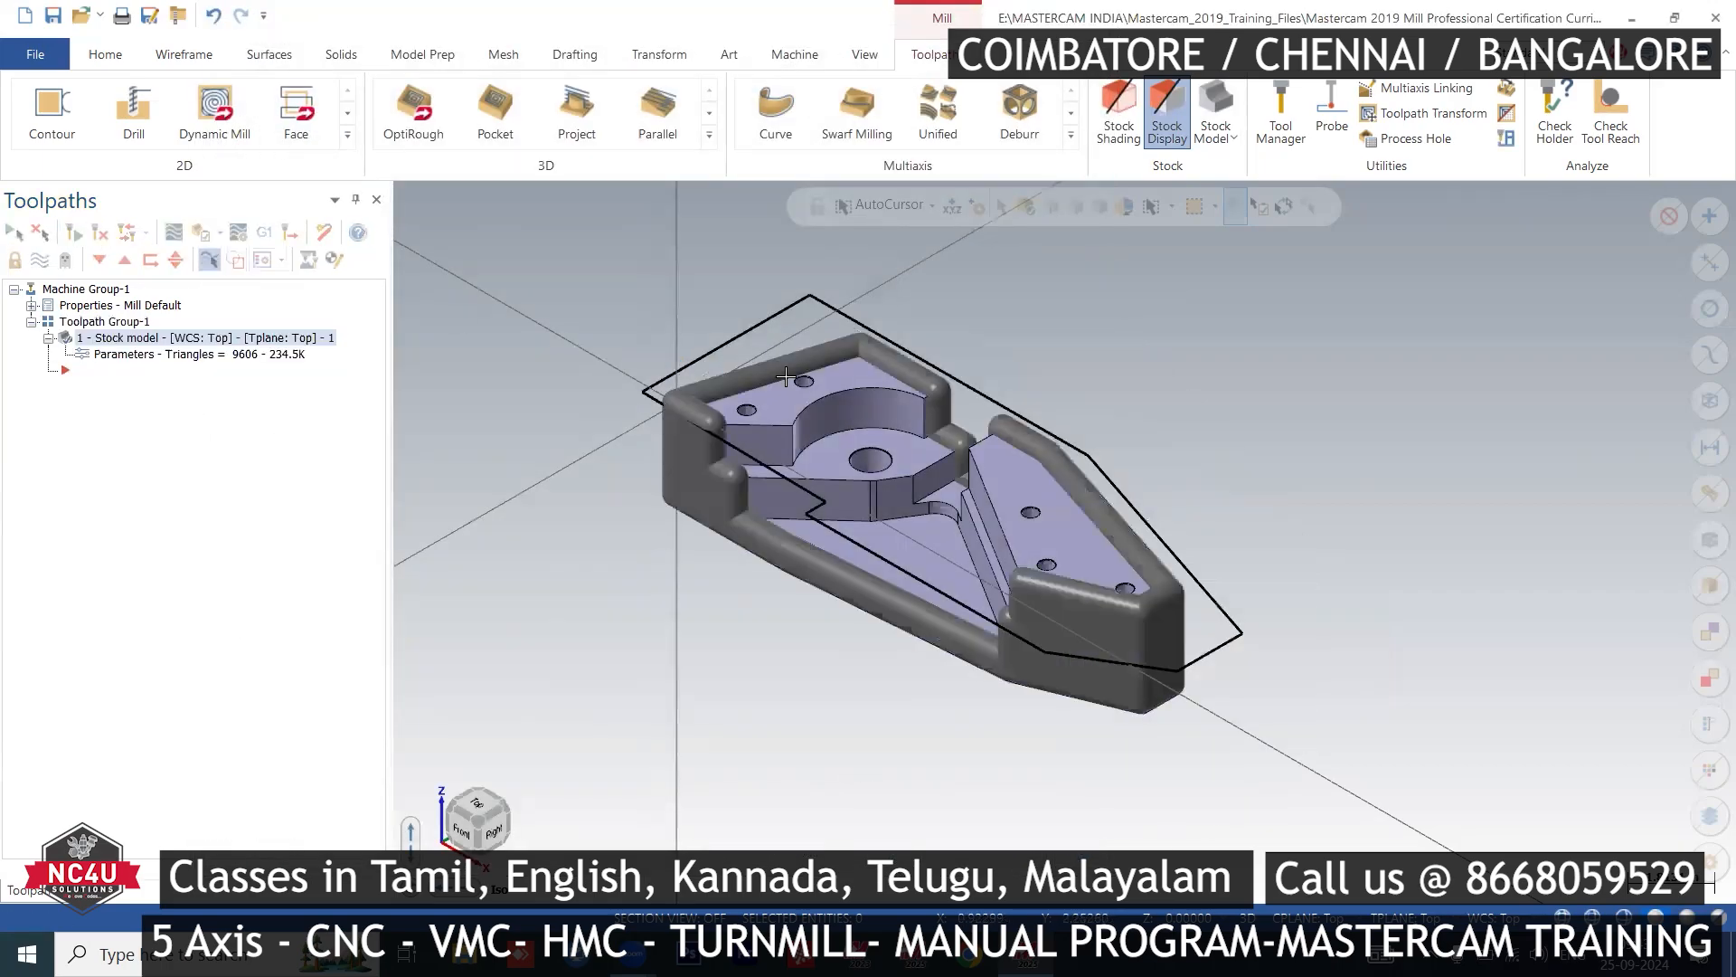
pyautogui.moveTo(1083, 394); pyautogui.dragTo(1149, 463, button='middle')
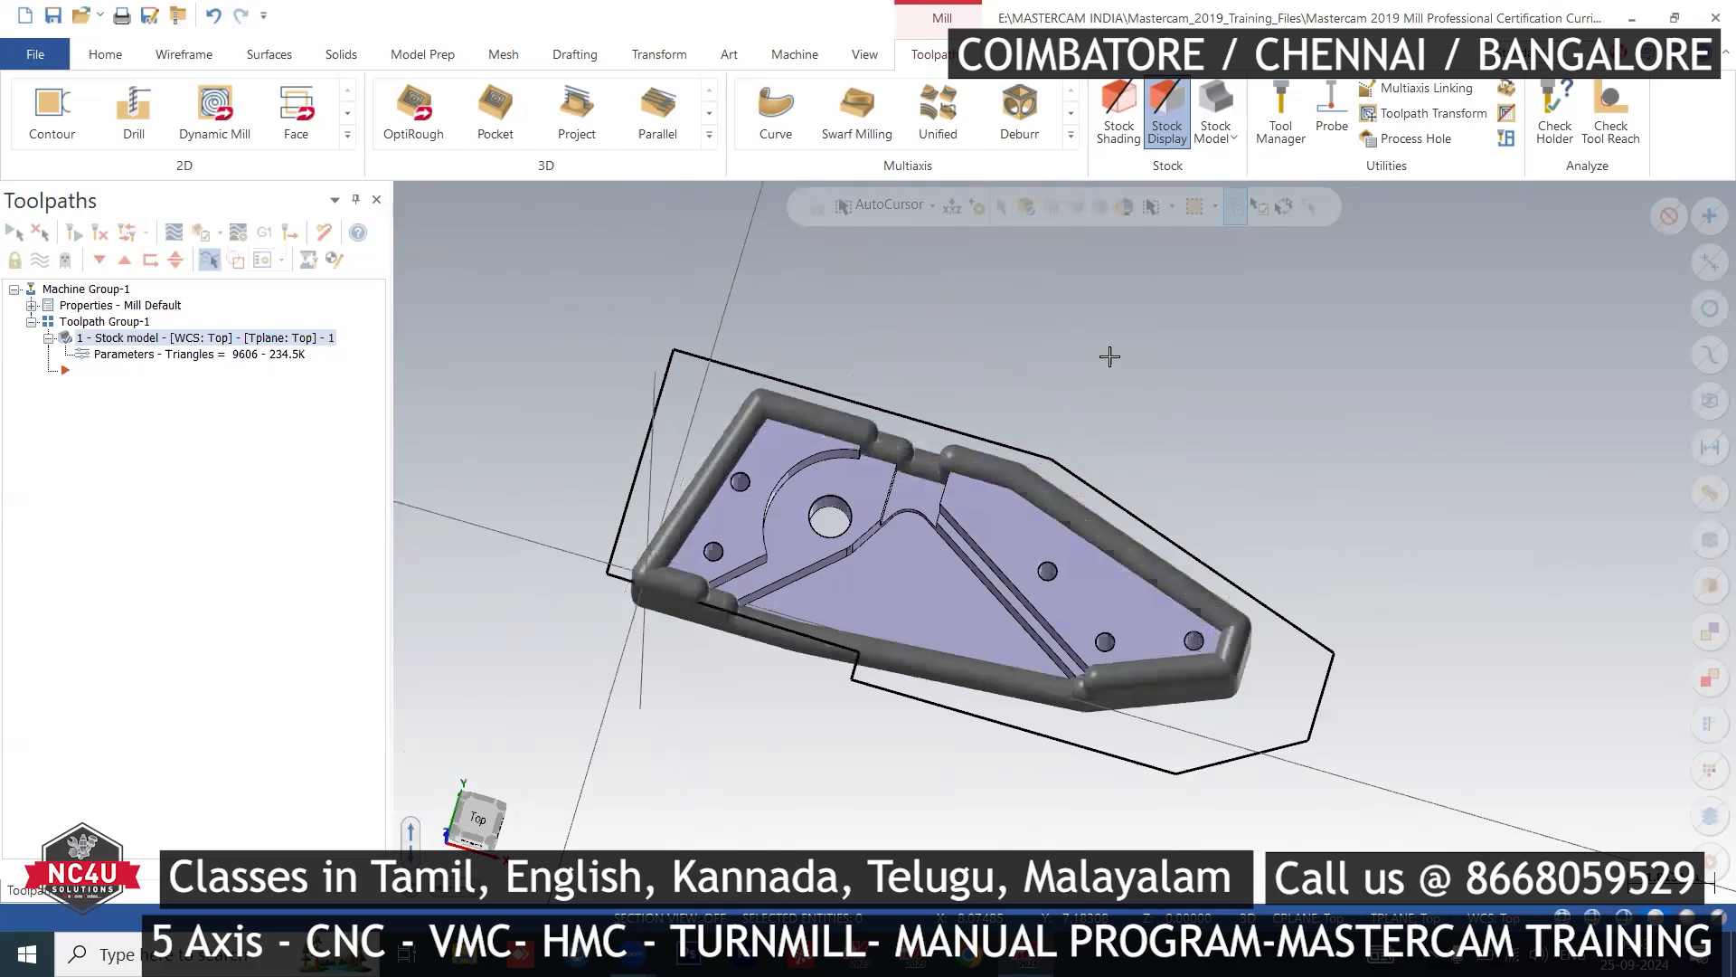
# - Delete the face-based stock model operation
pyautogui.rightClick(168, 339)
pyautogui.click(245, 557)
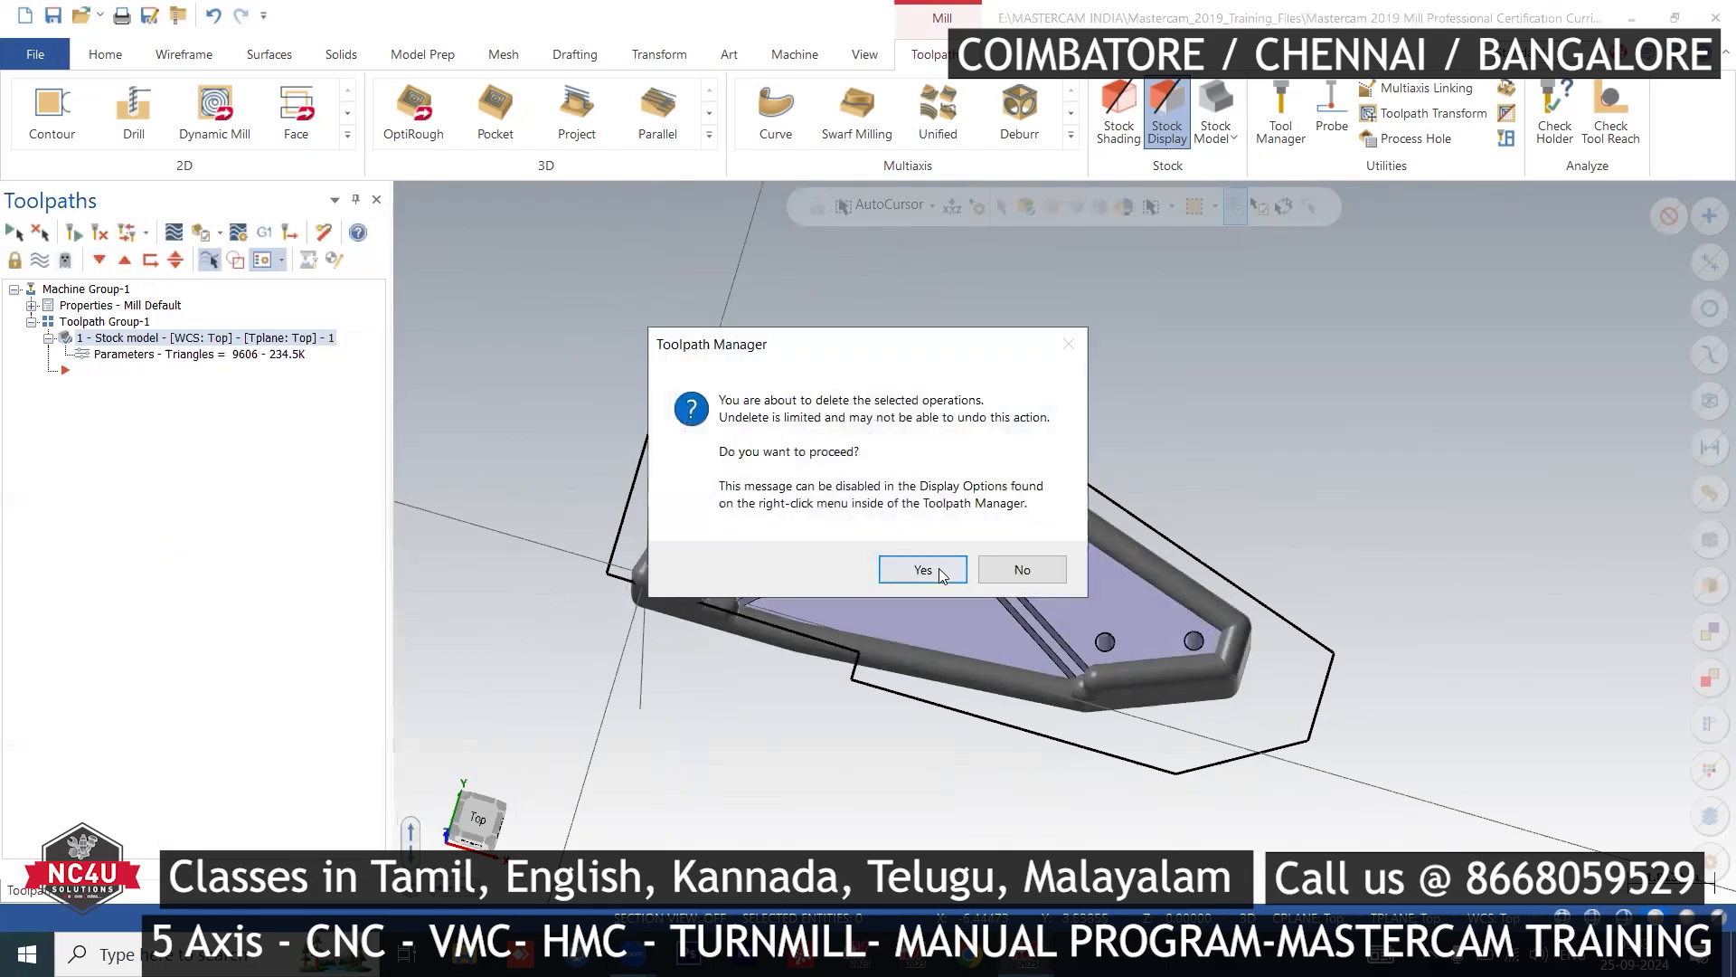
pyautogui.click(909, 568)
# - Make level 2 with the extruded block active and hide level 1
pyautogui.click(108, 891)
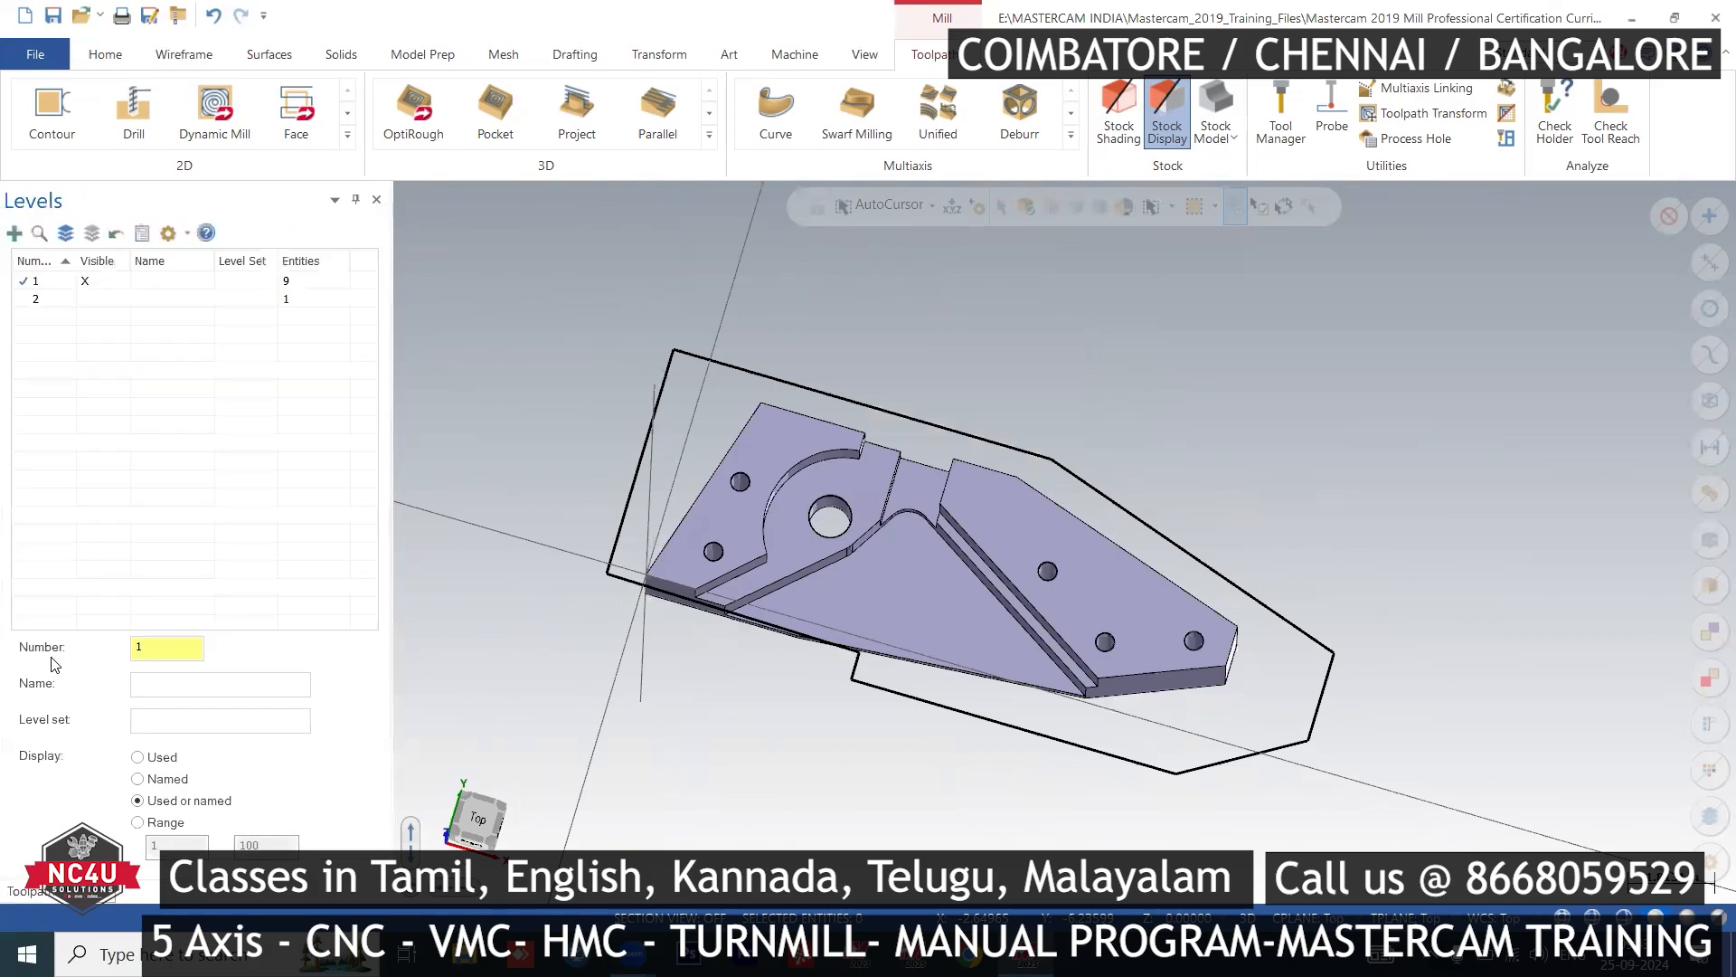
pyautogui.click(27, 299)
pyautogui.click(85, 280)
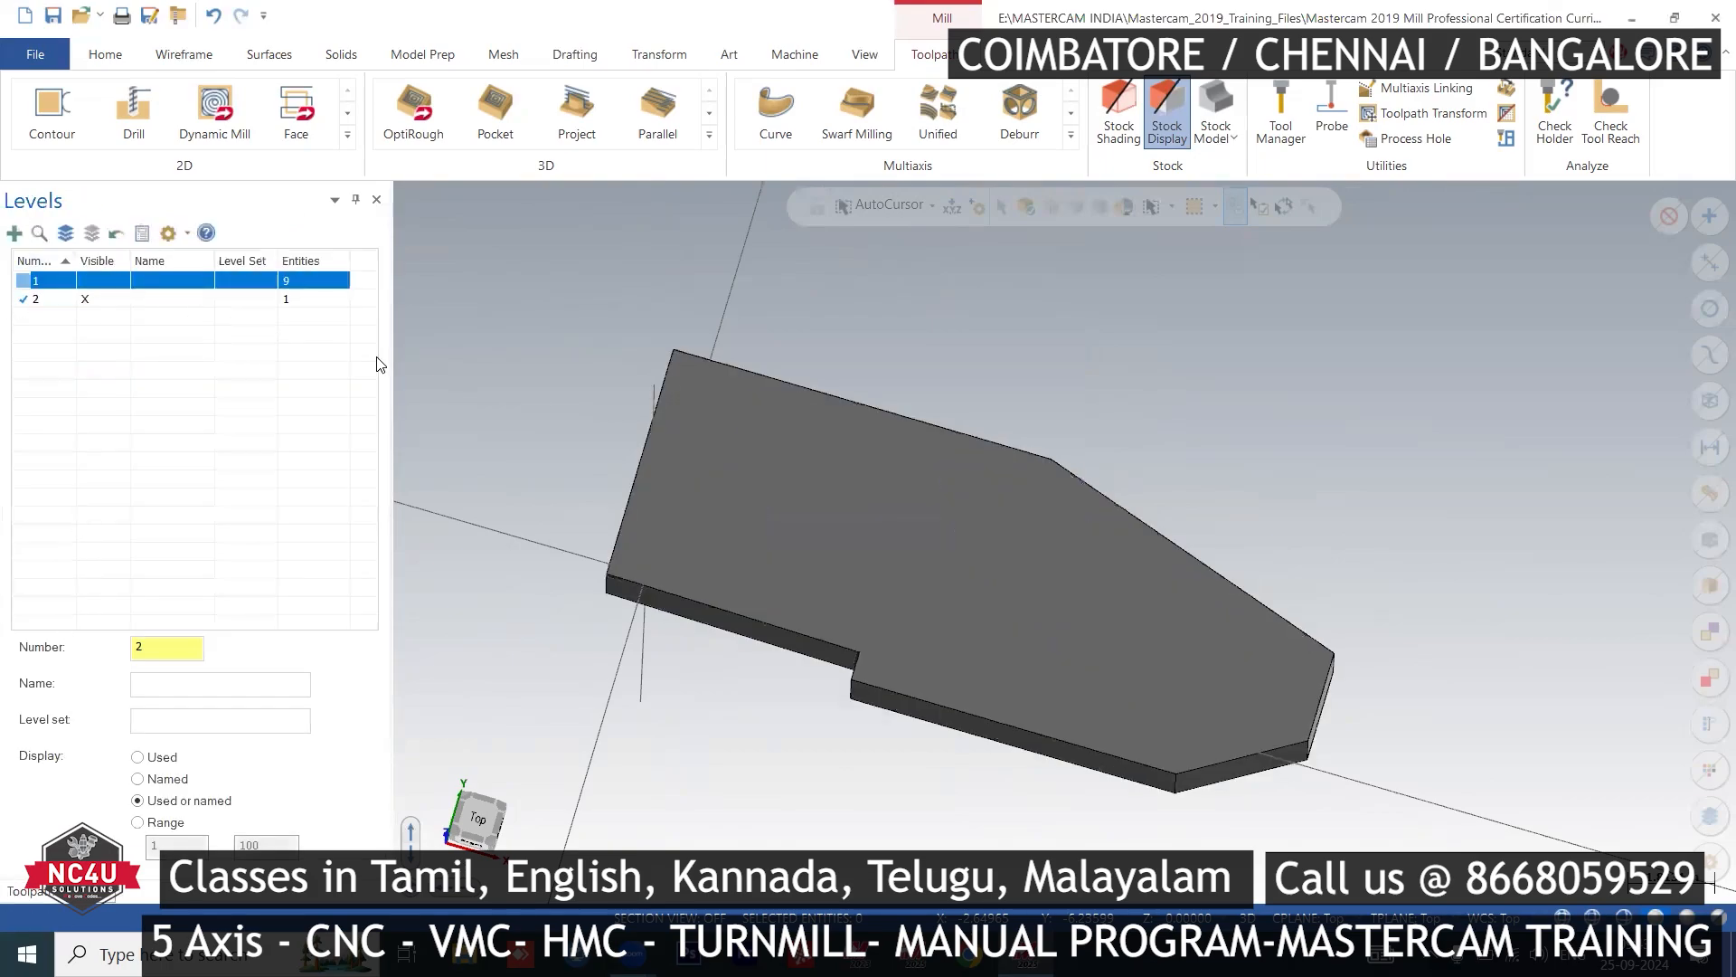
pyautogui.hotkey('alt', '7')
pyautogui.rightClick(1070, 289)
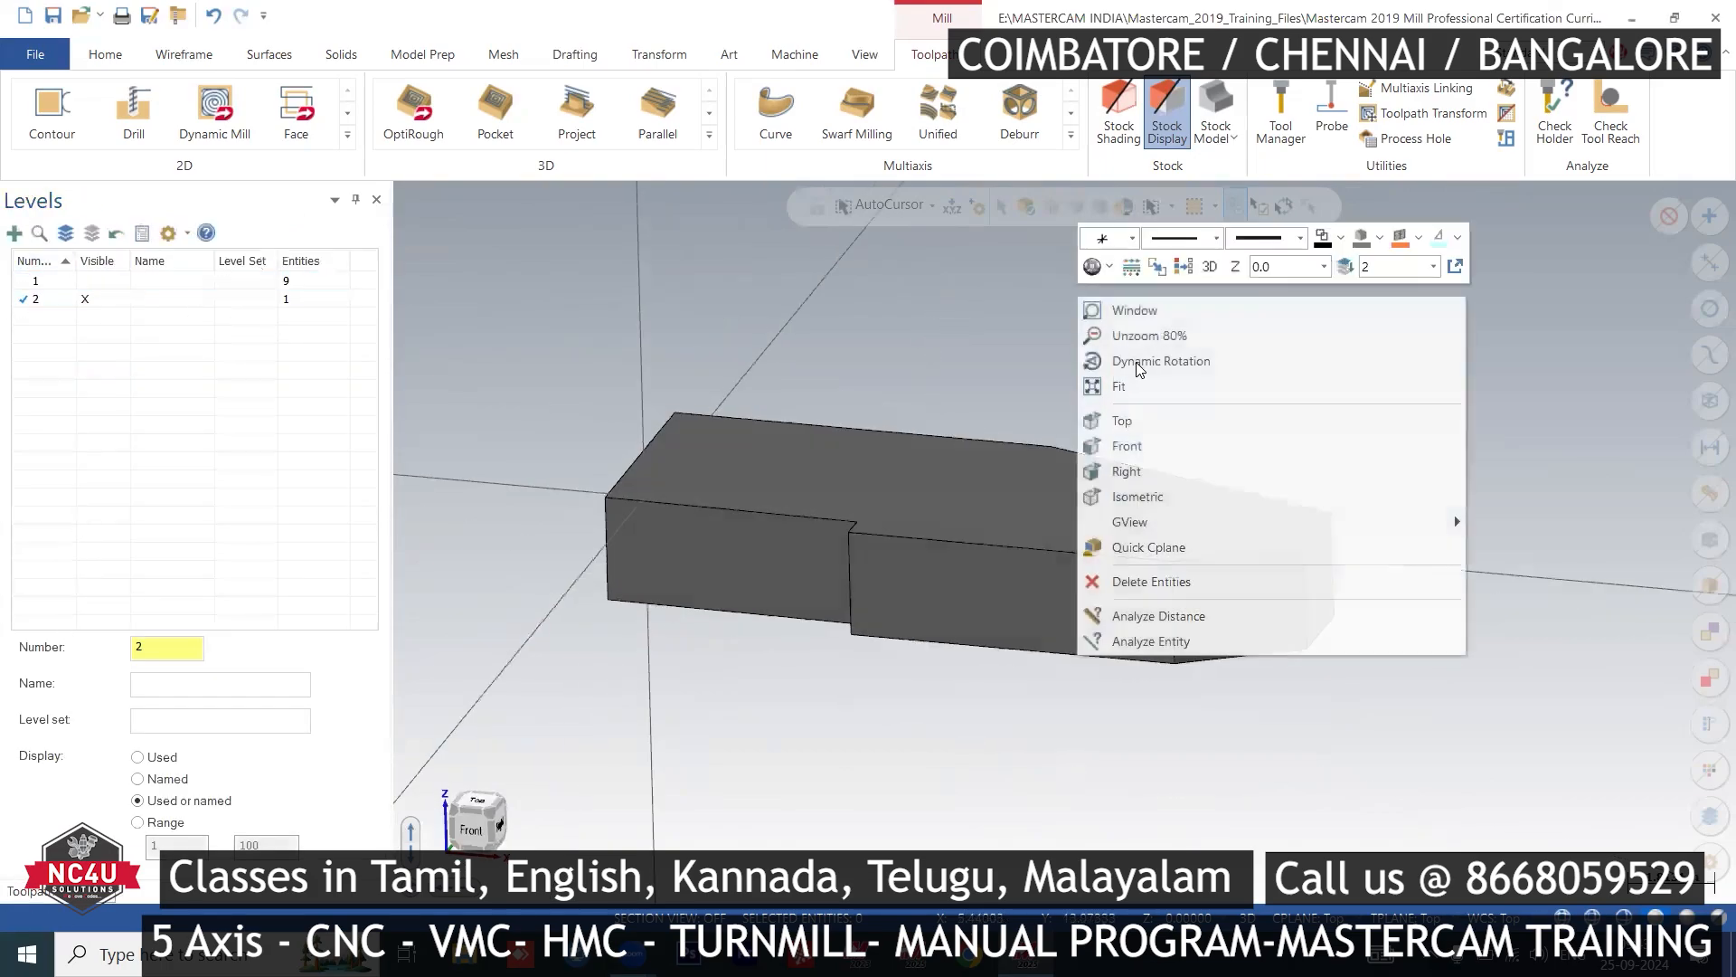
pyautogui.click(1184, 495)
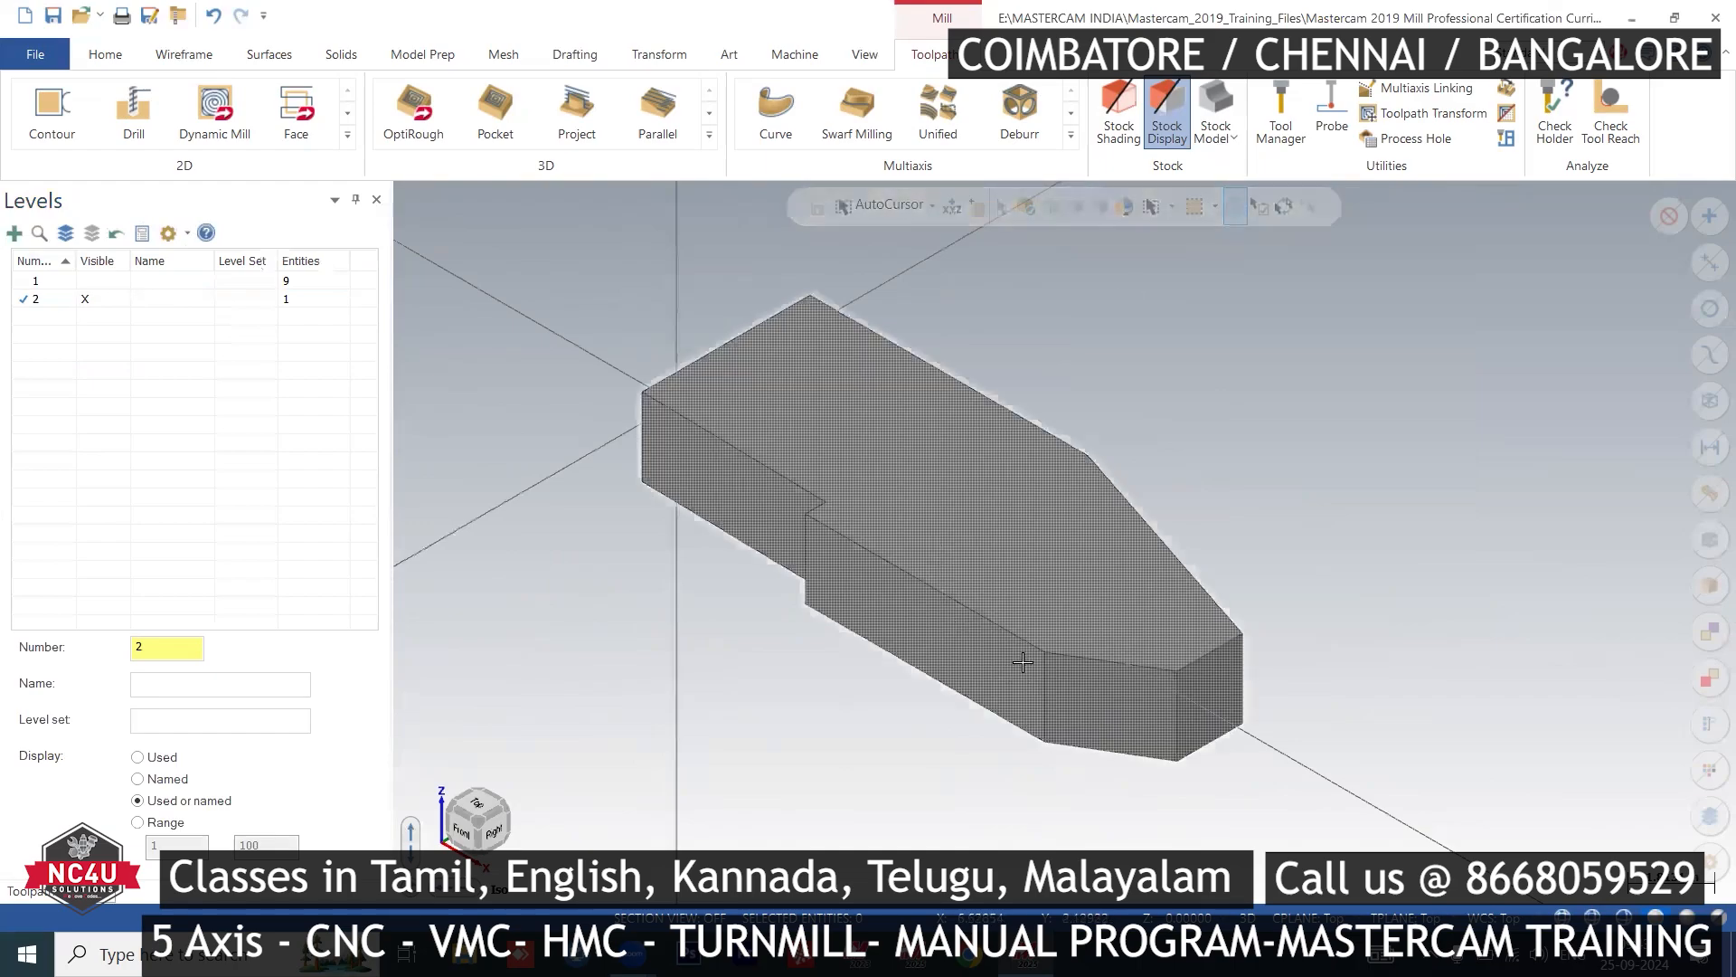
# - Create a stock model in the Top plane, using the whole extruded block as its initial model shape
pyautogui.scroll(-2, 1022, 669)
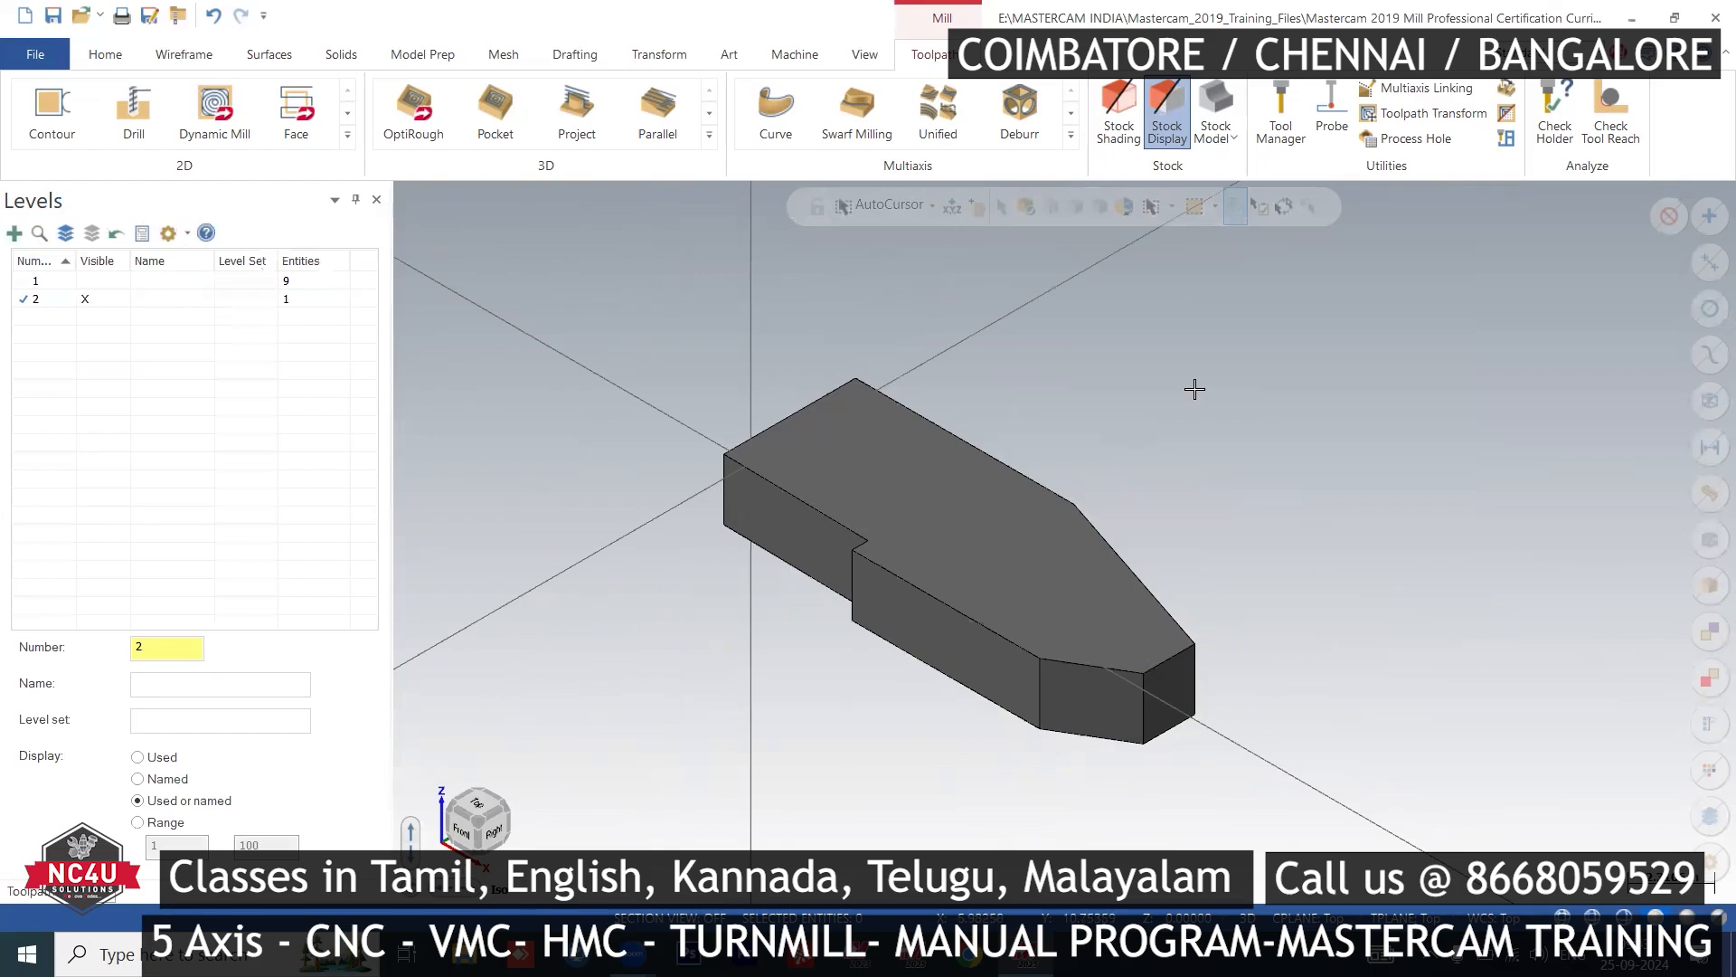
pyautogui.click(1229, 143)
pyautogui.click(1270, 164)
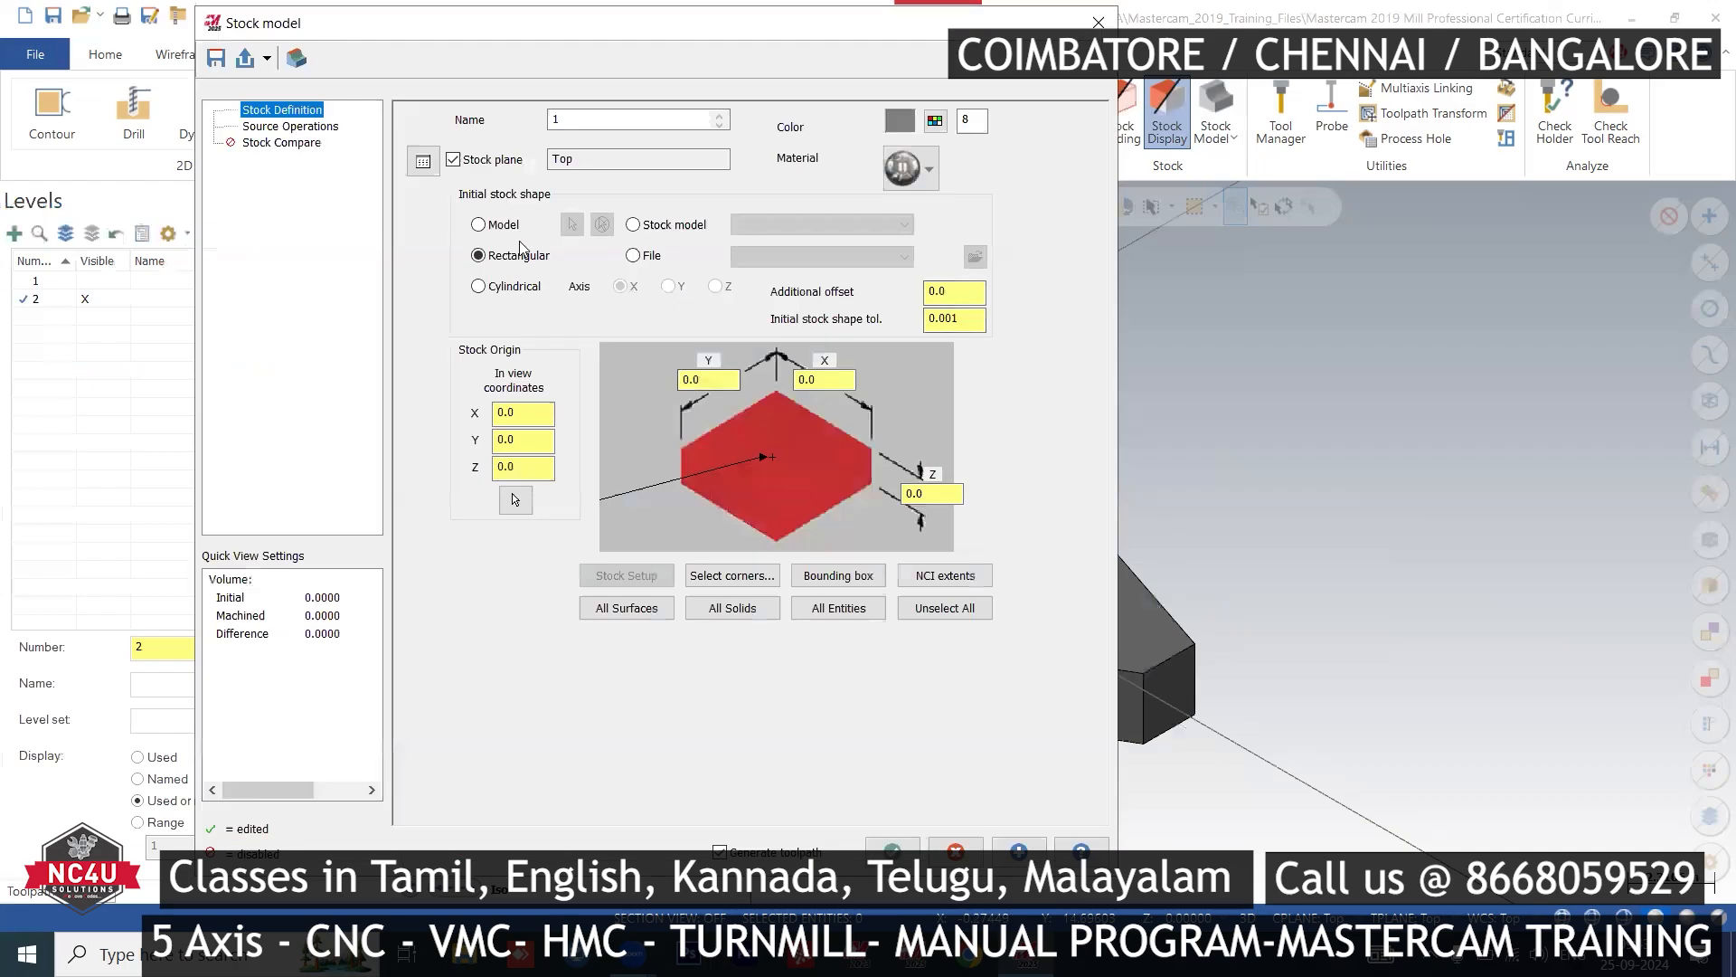
pyautogui.click(502, 226)
pyautogui.click(573, 224)
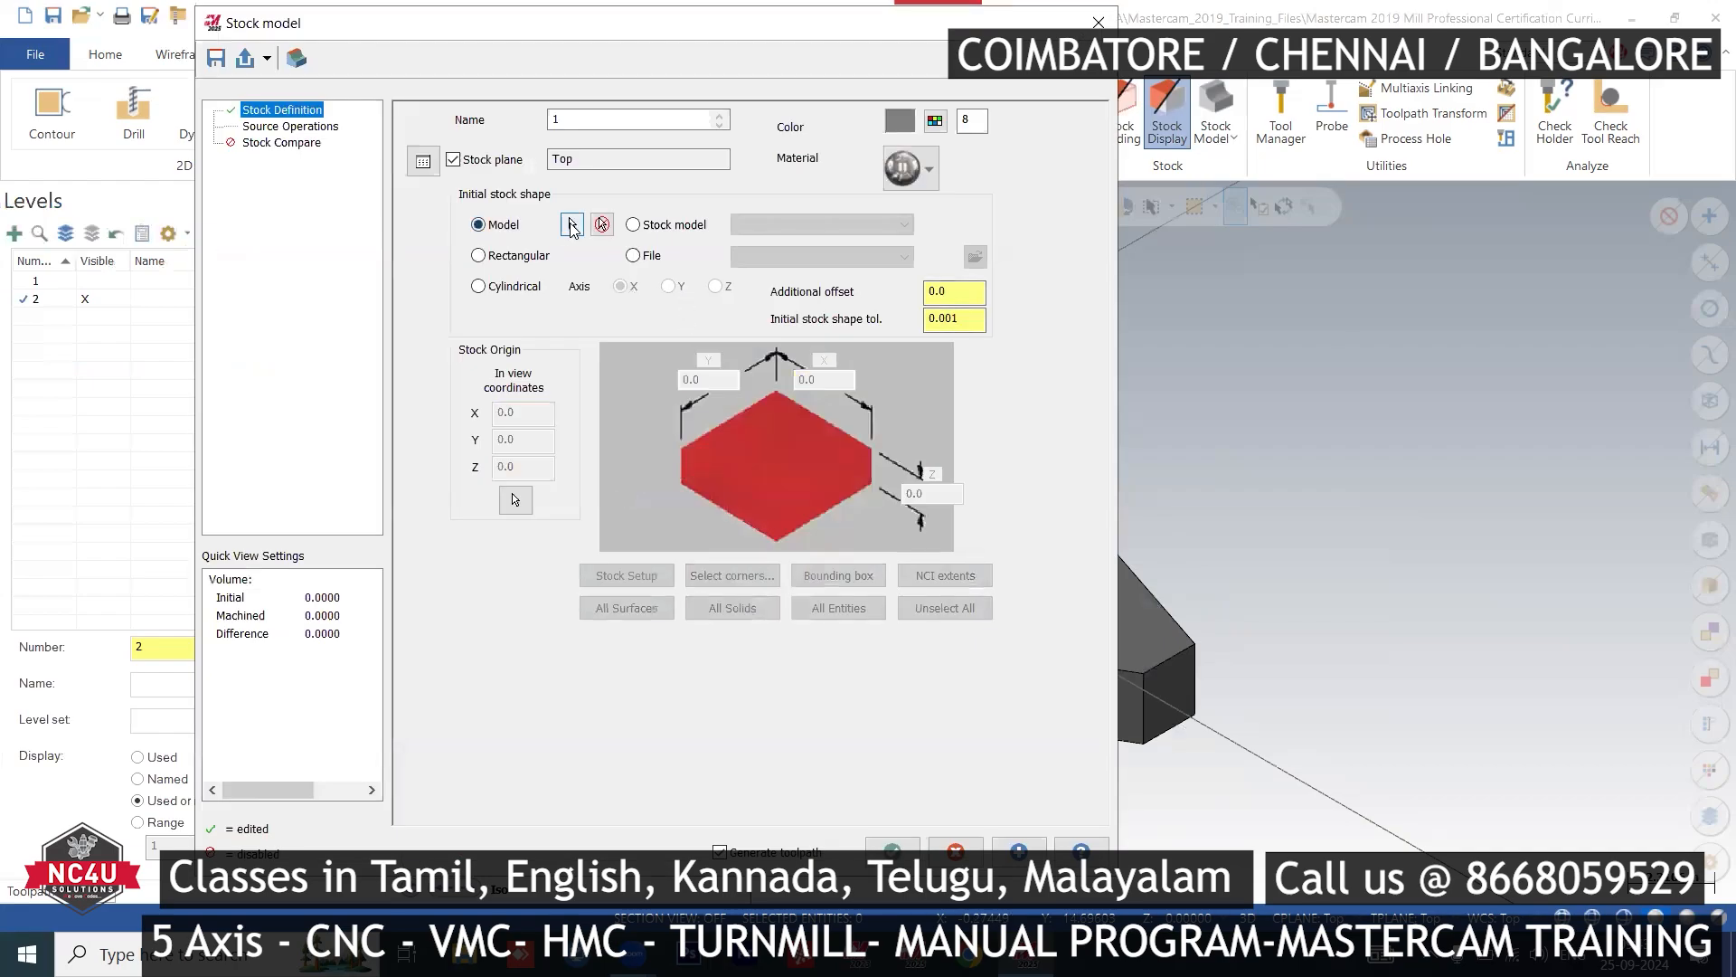
pyautogui.scroll(-1, 737, 562)
pyautogui.scroll(-2, 691, 492)
pyautogui.moveTo(678, 413); pyautogui.dragTo(1186, 744)
pyautogui.click(988, 254)
pyautogui.click(940, 291)
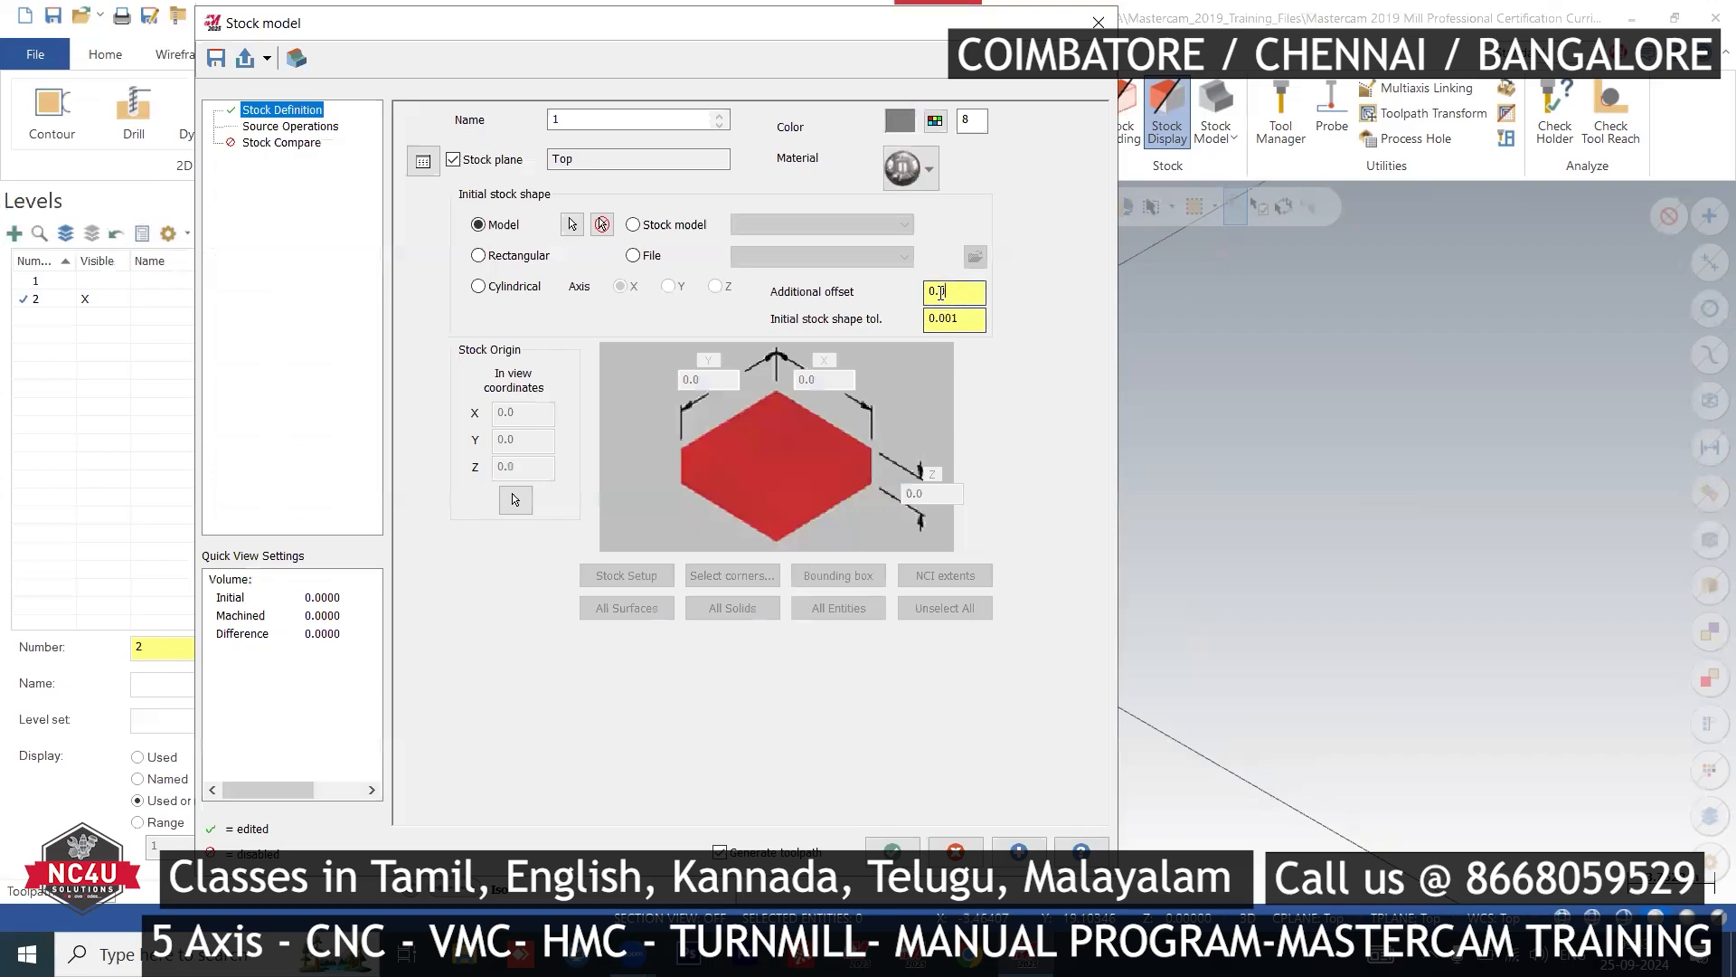
pyautogui.click(900, 854)
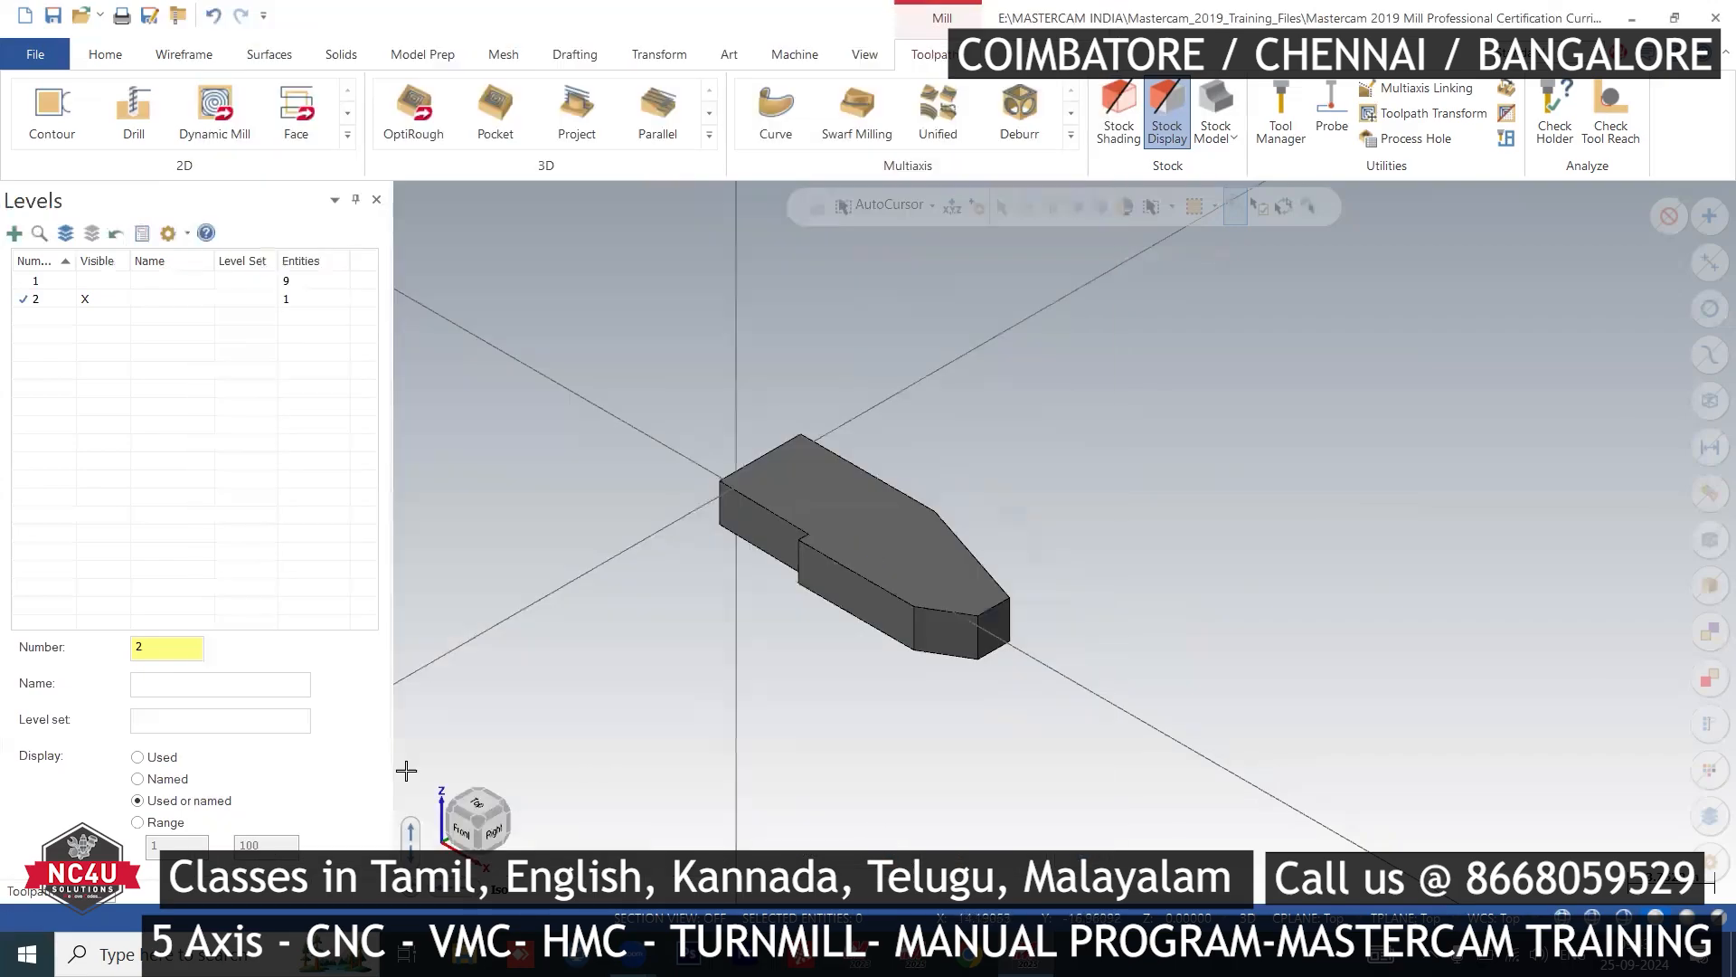
# - Make level 1 with the part active and hide level 2 so the block solid is off
pyautogui.click(41, 891)
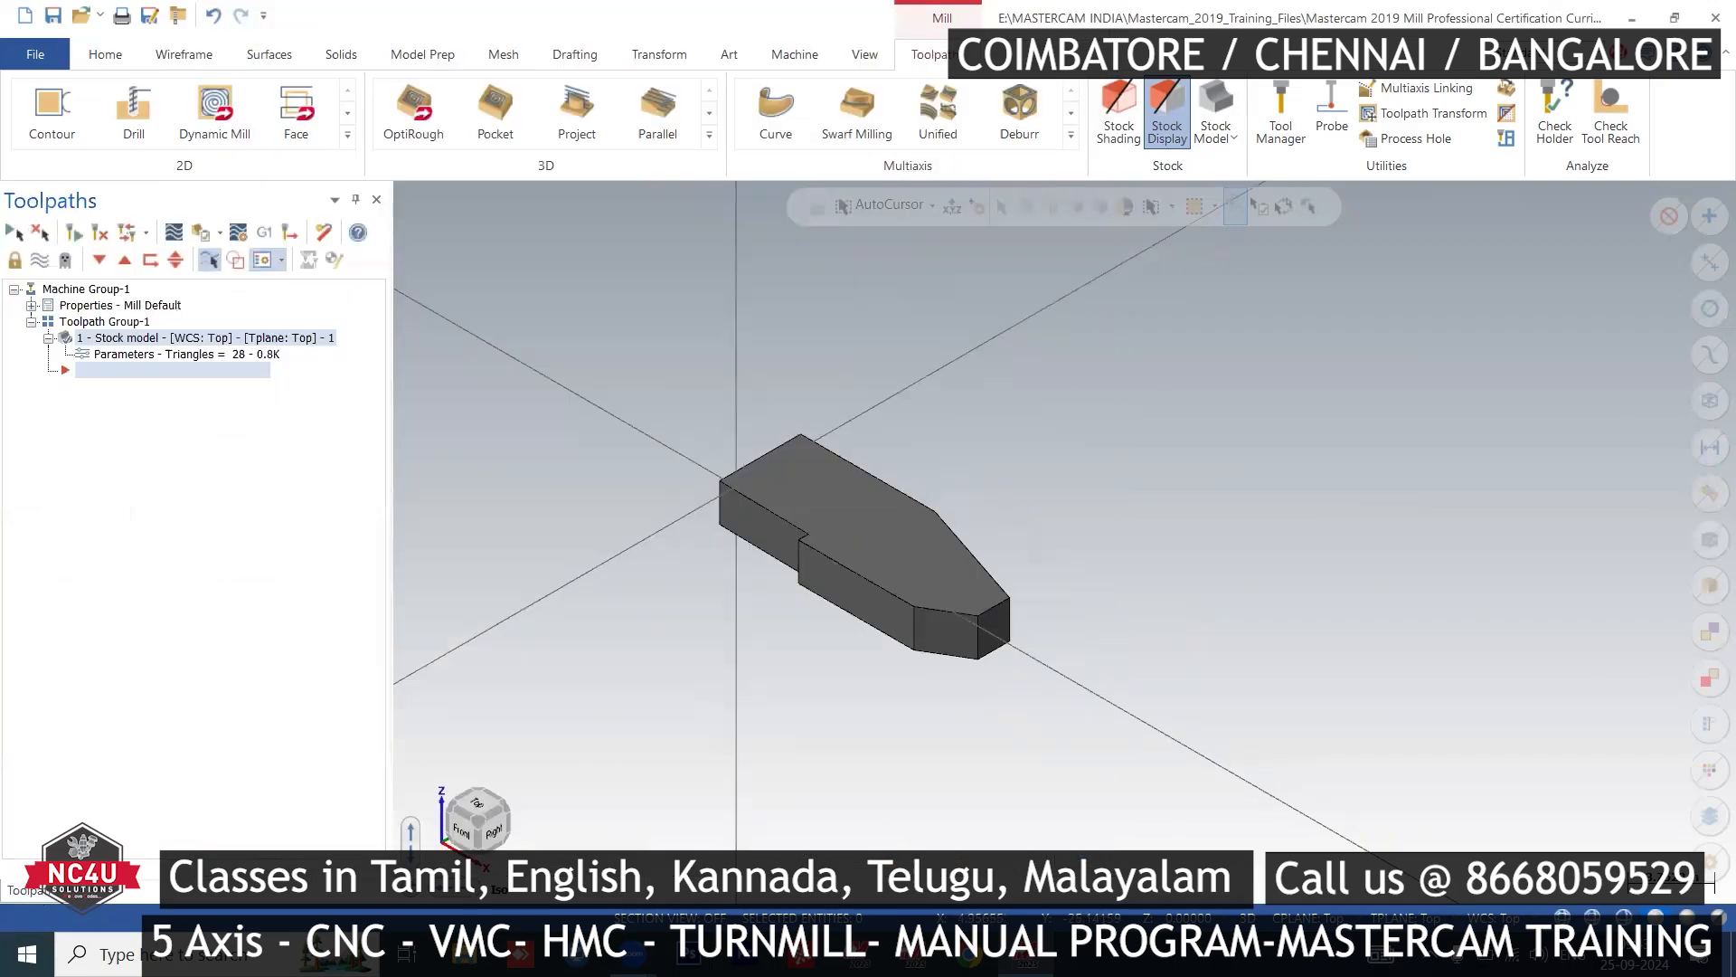
pyautogui.click(92, 892)
pyautogui.click(40, 283)
pyautogui.click(84, 299)
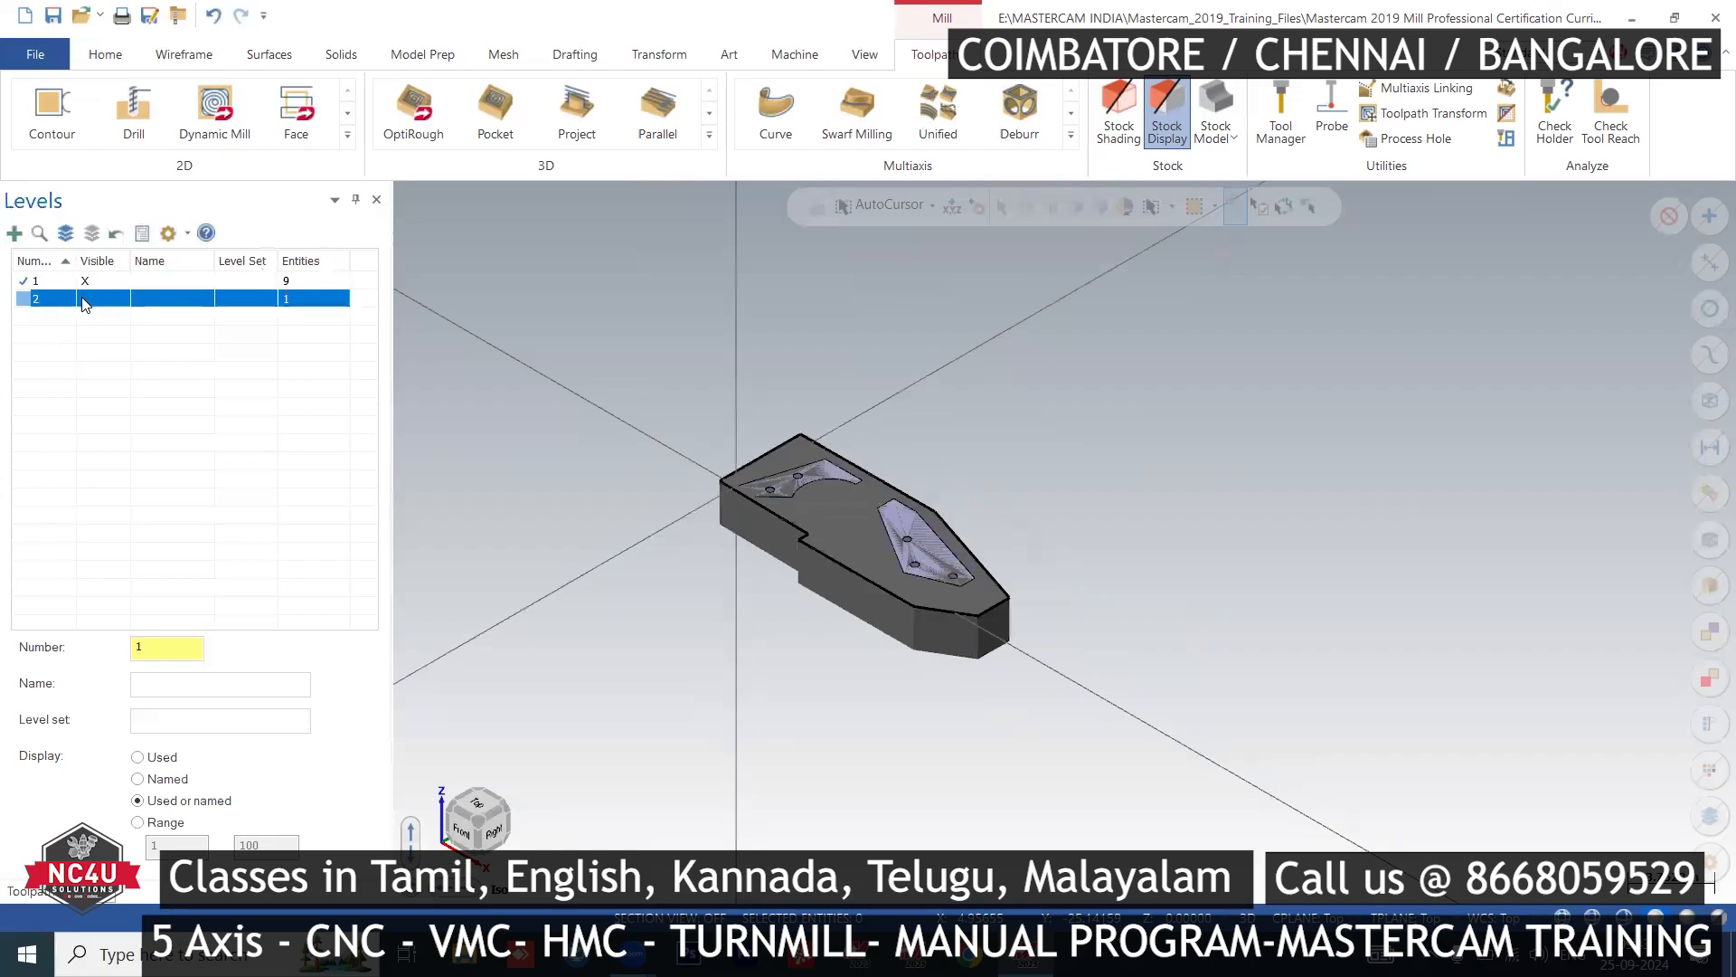
pyautogui.click(32, 891)
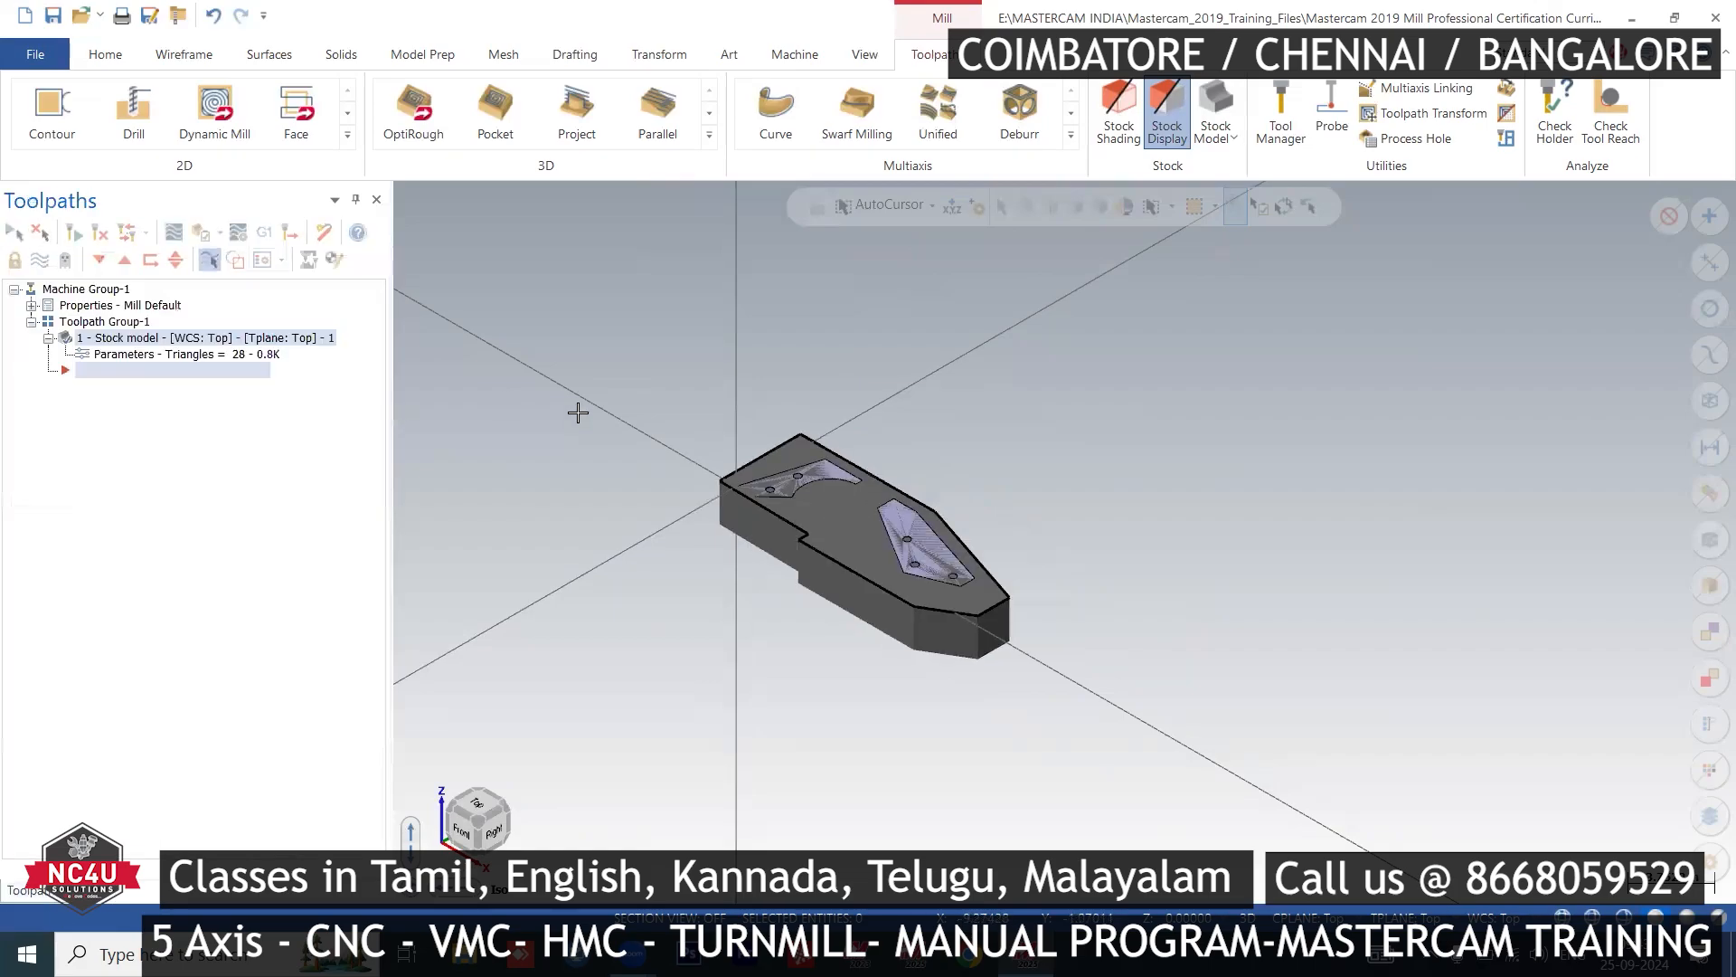
# - Toggle the stock model display off and on, and examine the stock's fit around the part in top and isometric views
pyautogui.scroll(3, 577, 411)
pyautogui.click(41, 262)
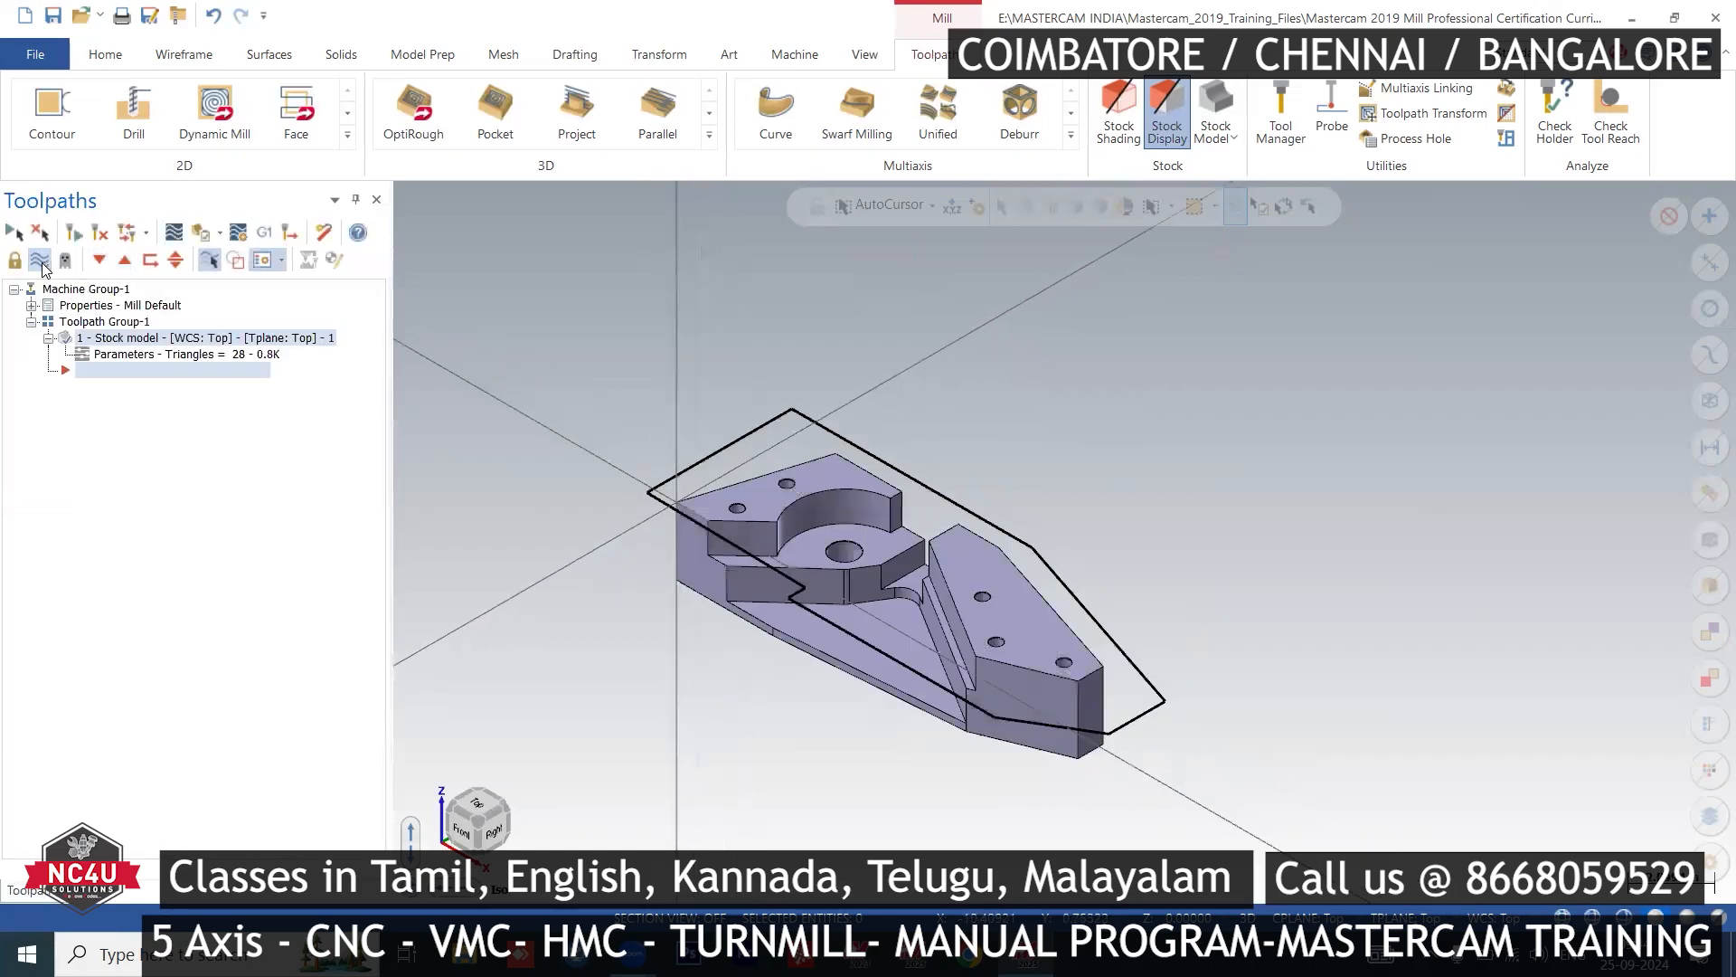
pyautogui.click(42, 264)
pyautogui.scroll(-3, 966, 308)
pyautogui.scroll(4, 1080, 710)
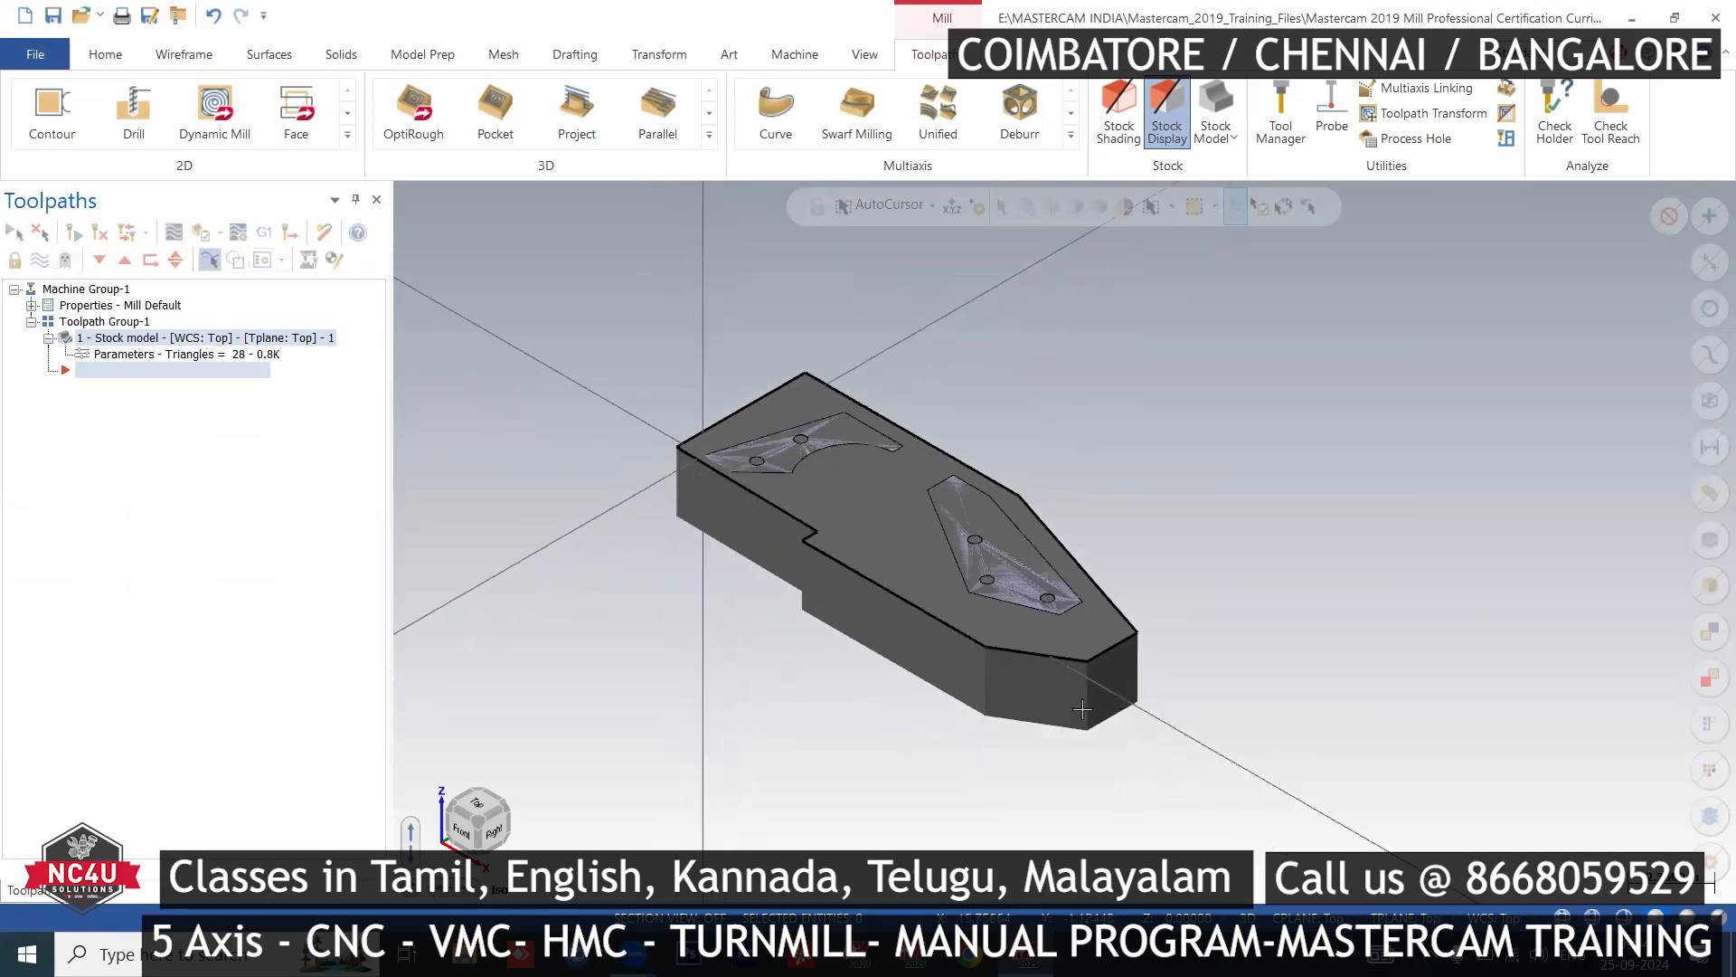
pyautogui.moveTo(1076, 715); pyautogui.dragTo(1157, 730, button='middle')
pyautogui.rightClick(1135, 421)
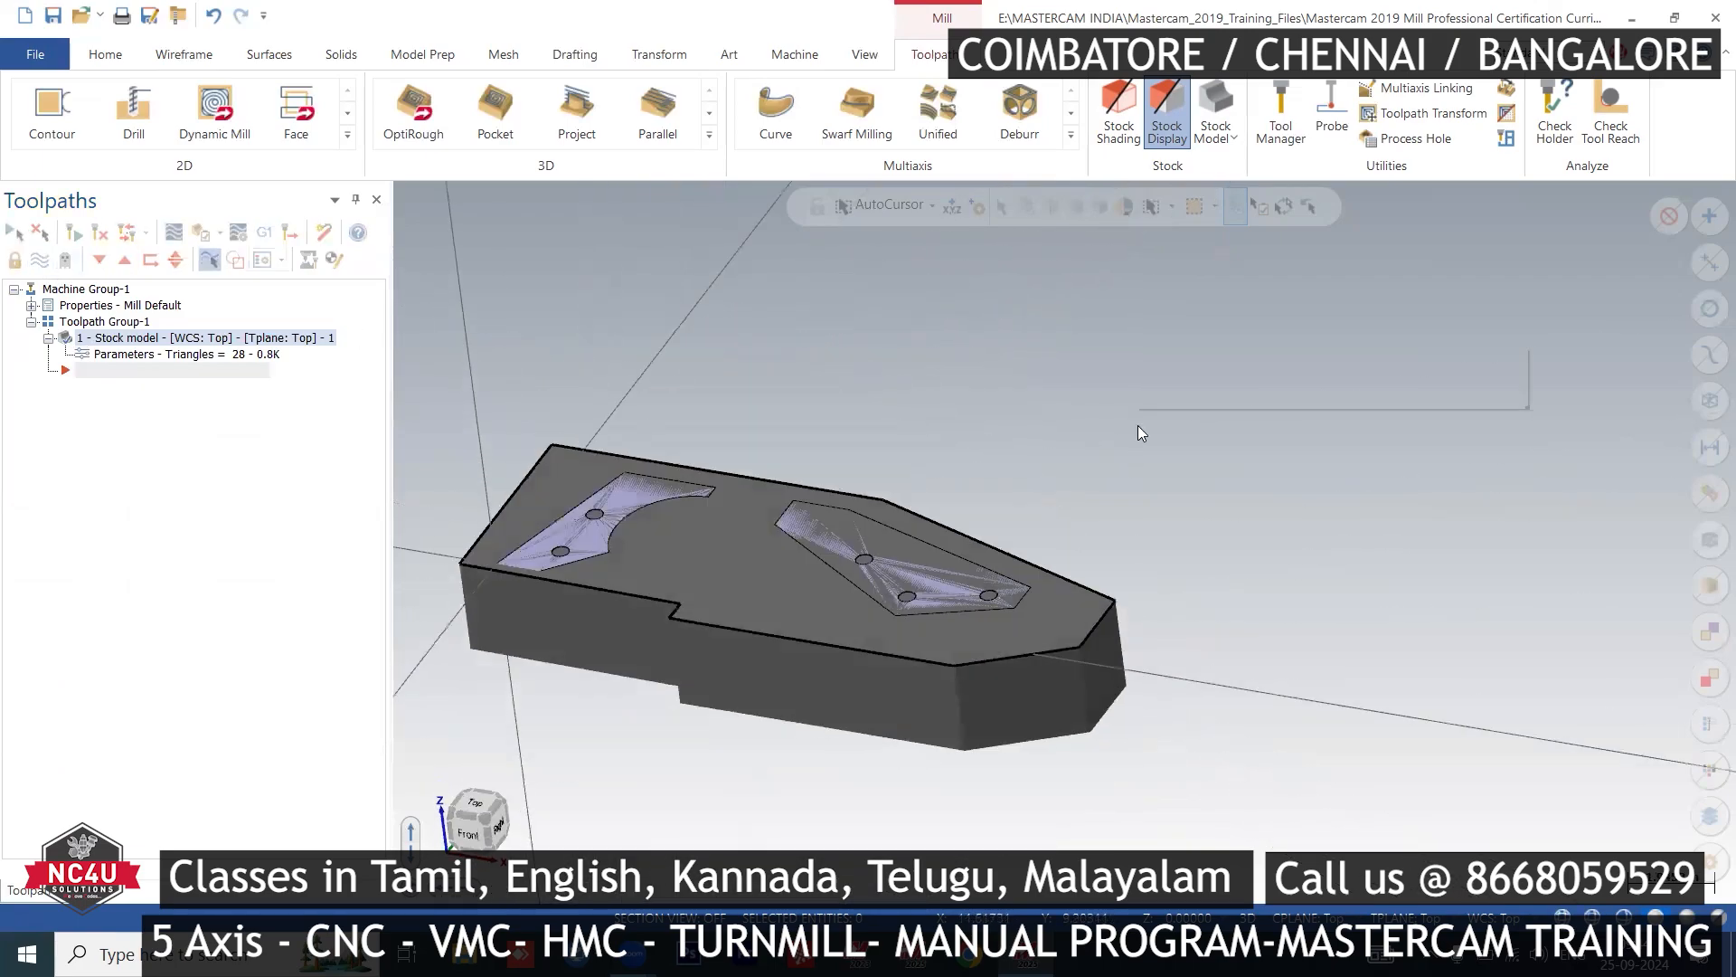
pyautogui.click(1190, 546)
pyautogui.rightClick(1250, 318)
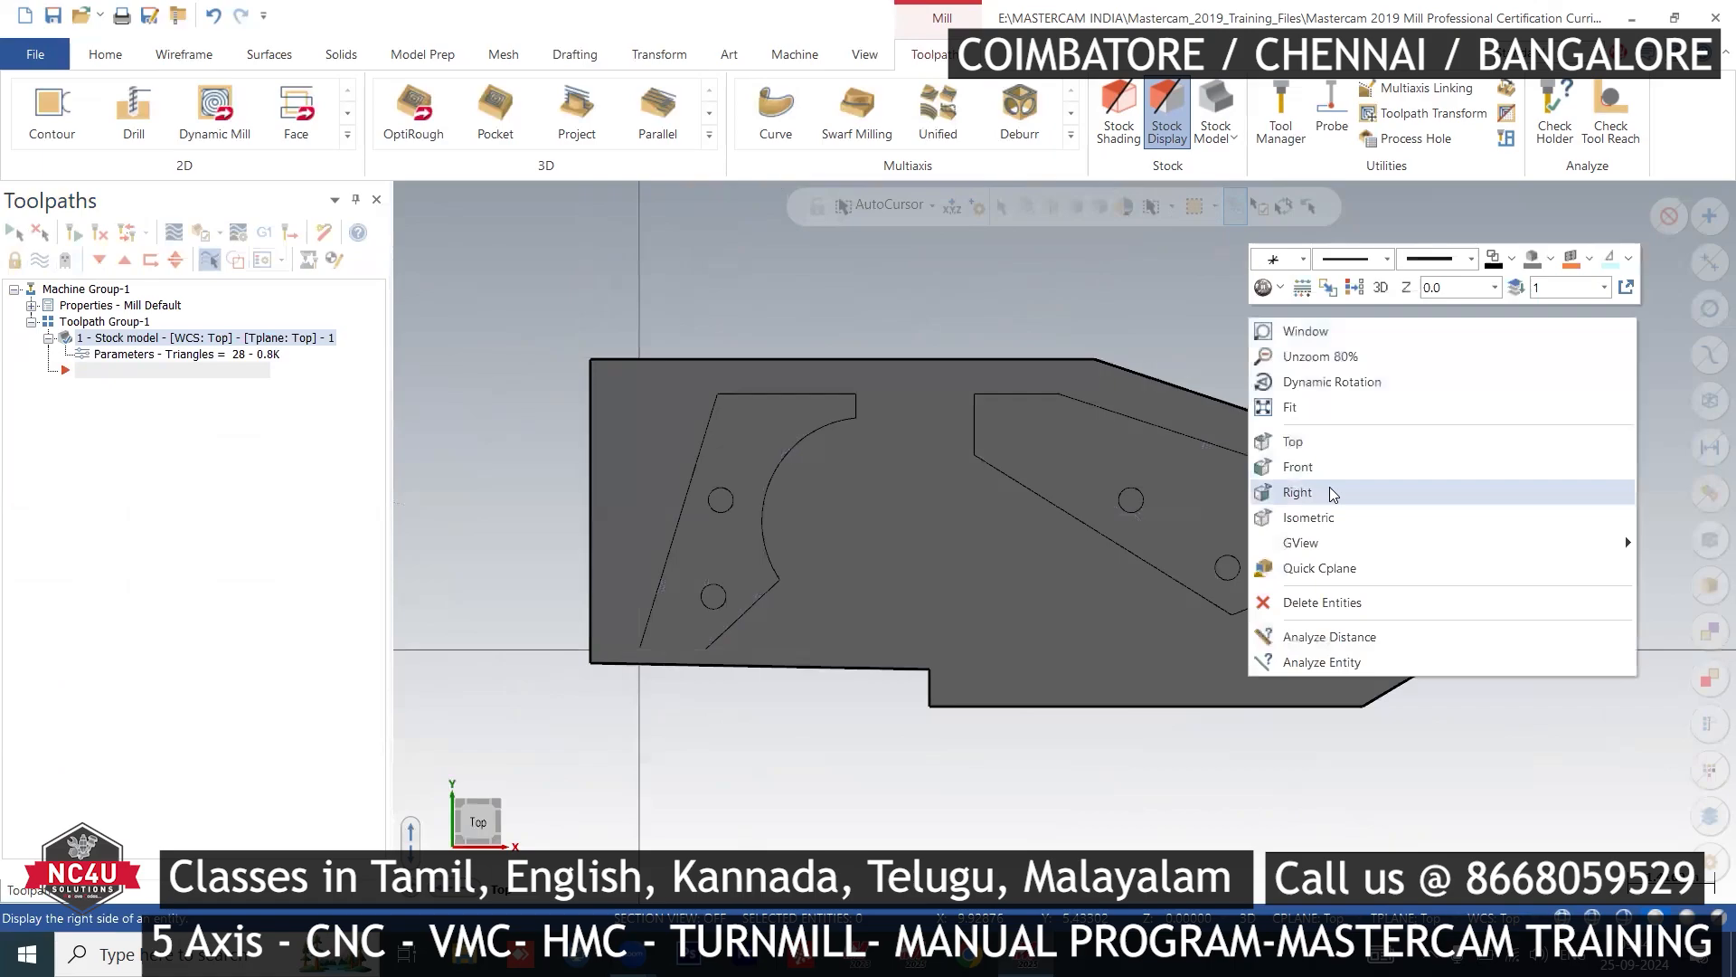
pyautogui.click(1323, 521)
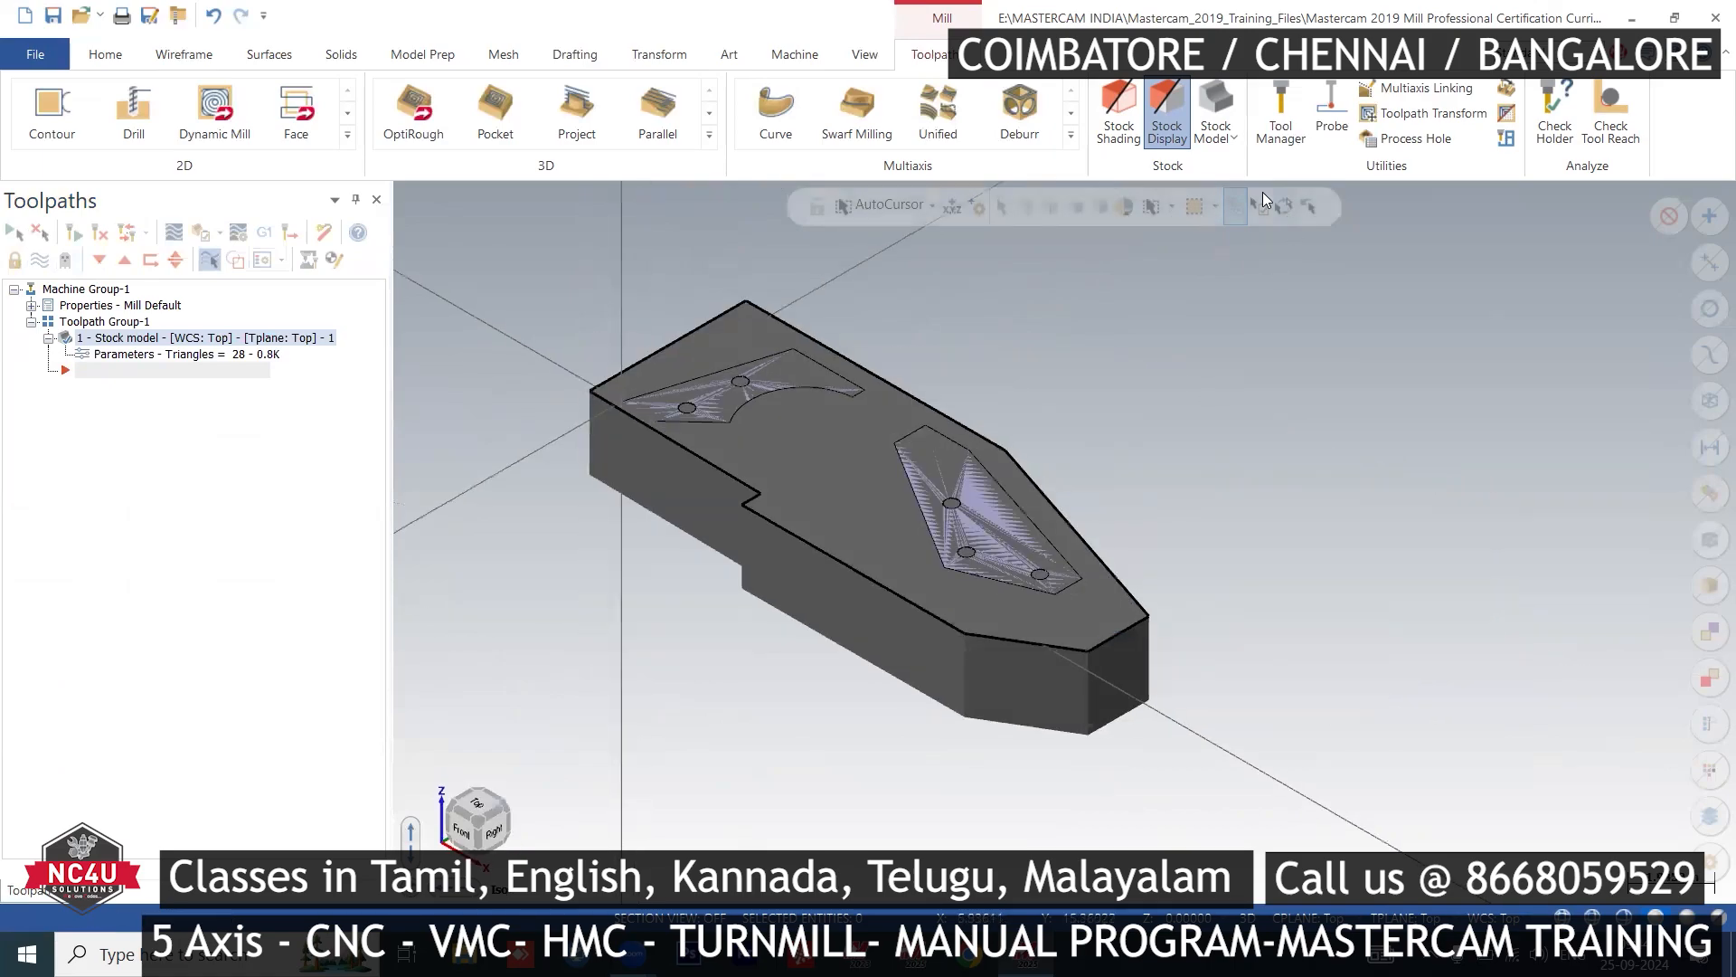
pyautogui.click(1219, 143)
pyautogui.click(1230, 166)
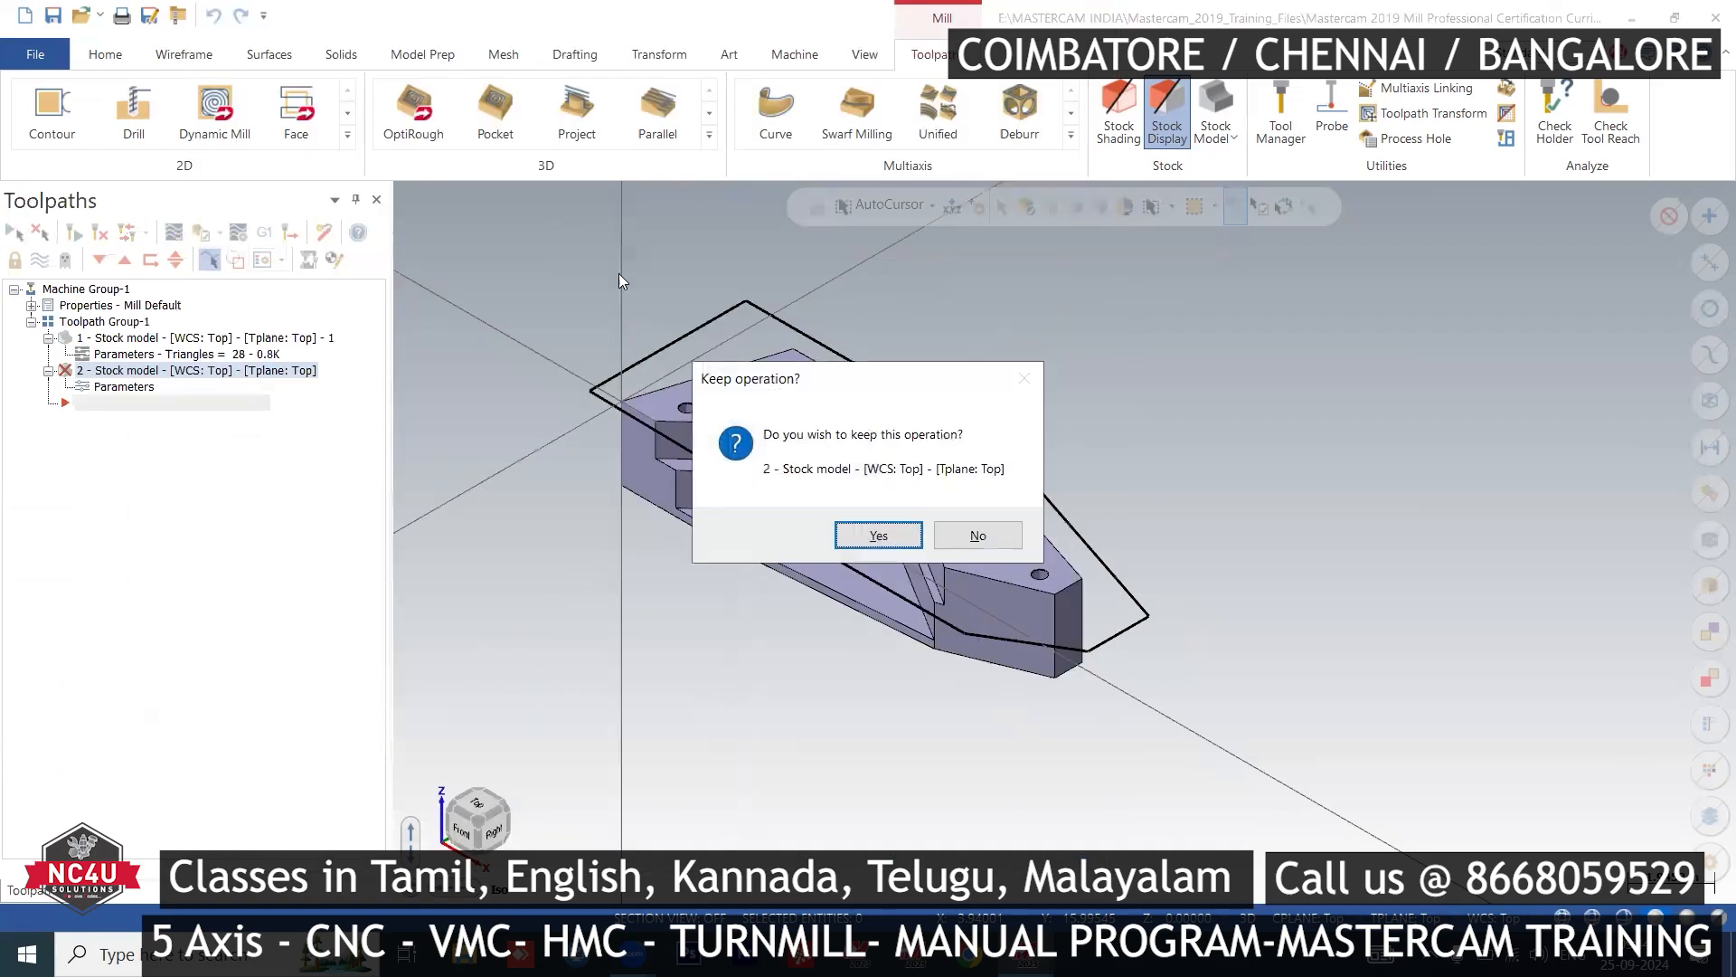
pyautogui.click(972, 532)
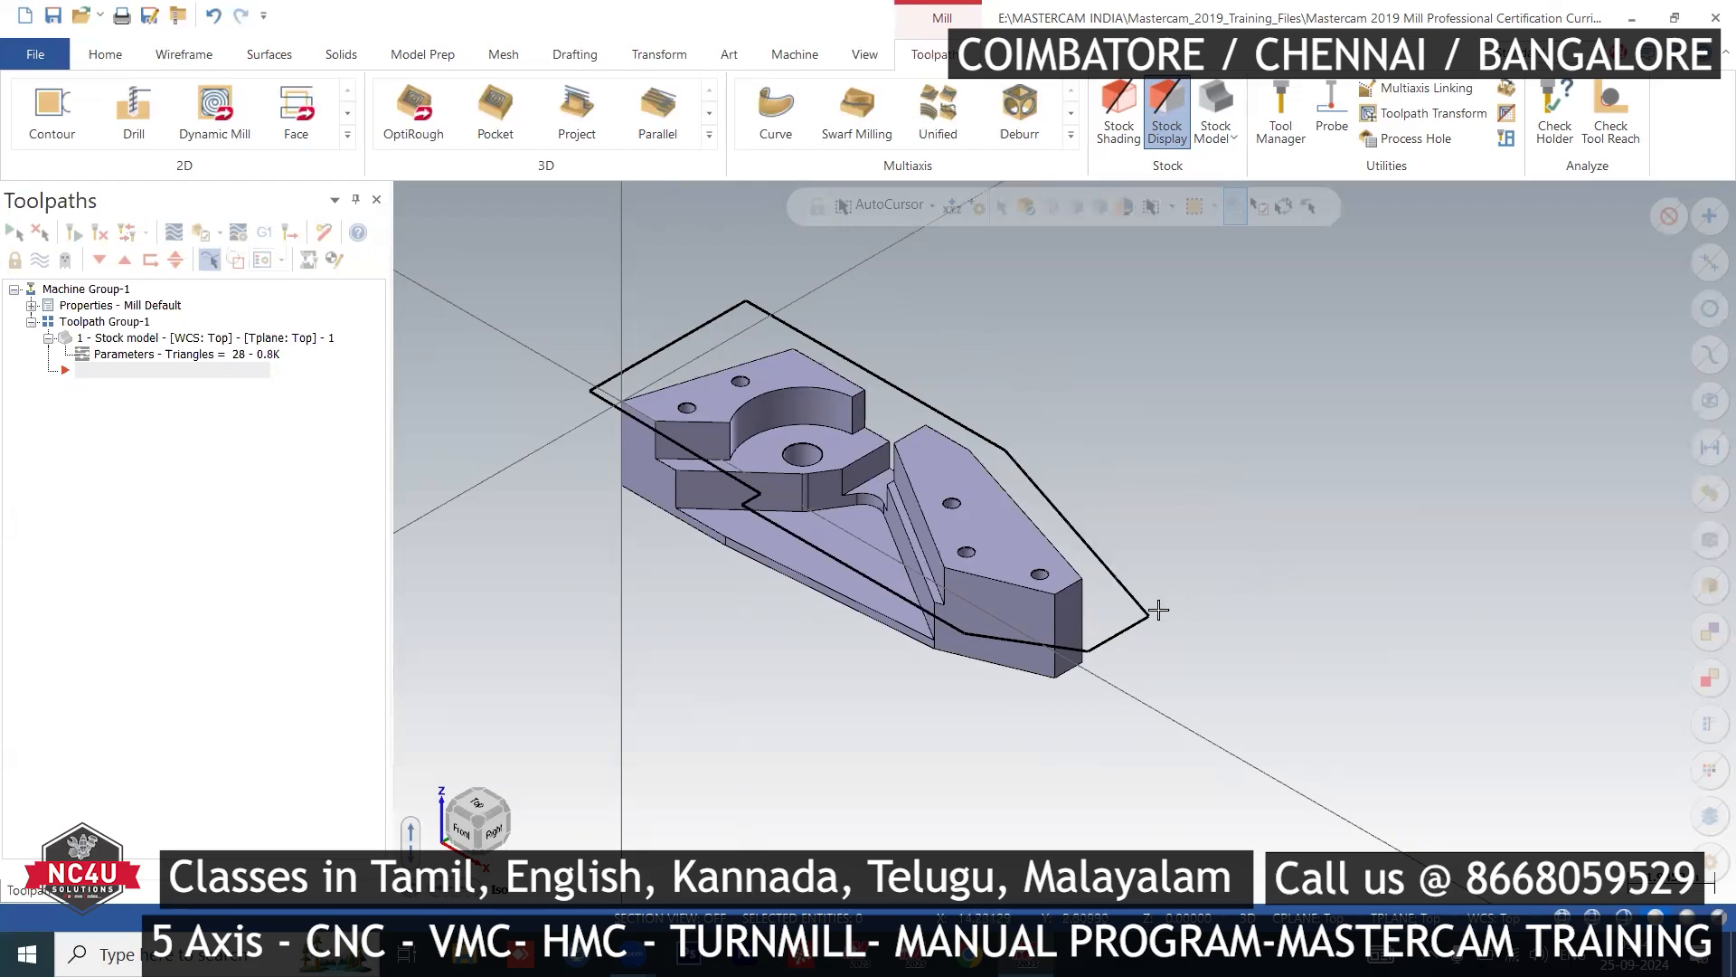
pyautogui.click(1222, 138)
pyautogui.click(1253, 220)
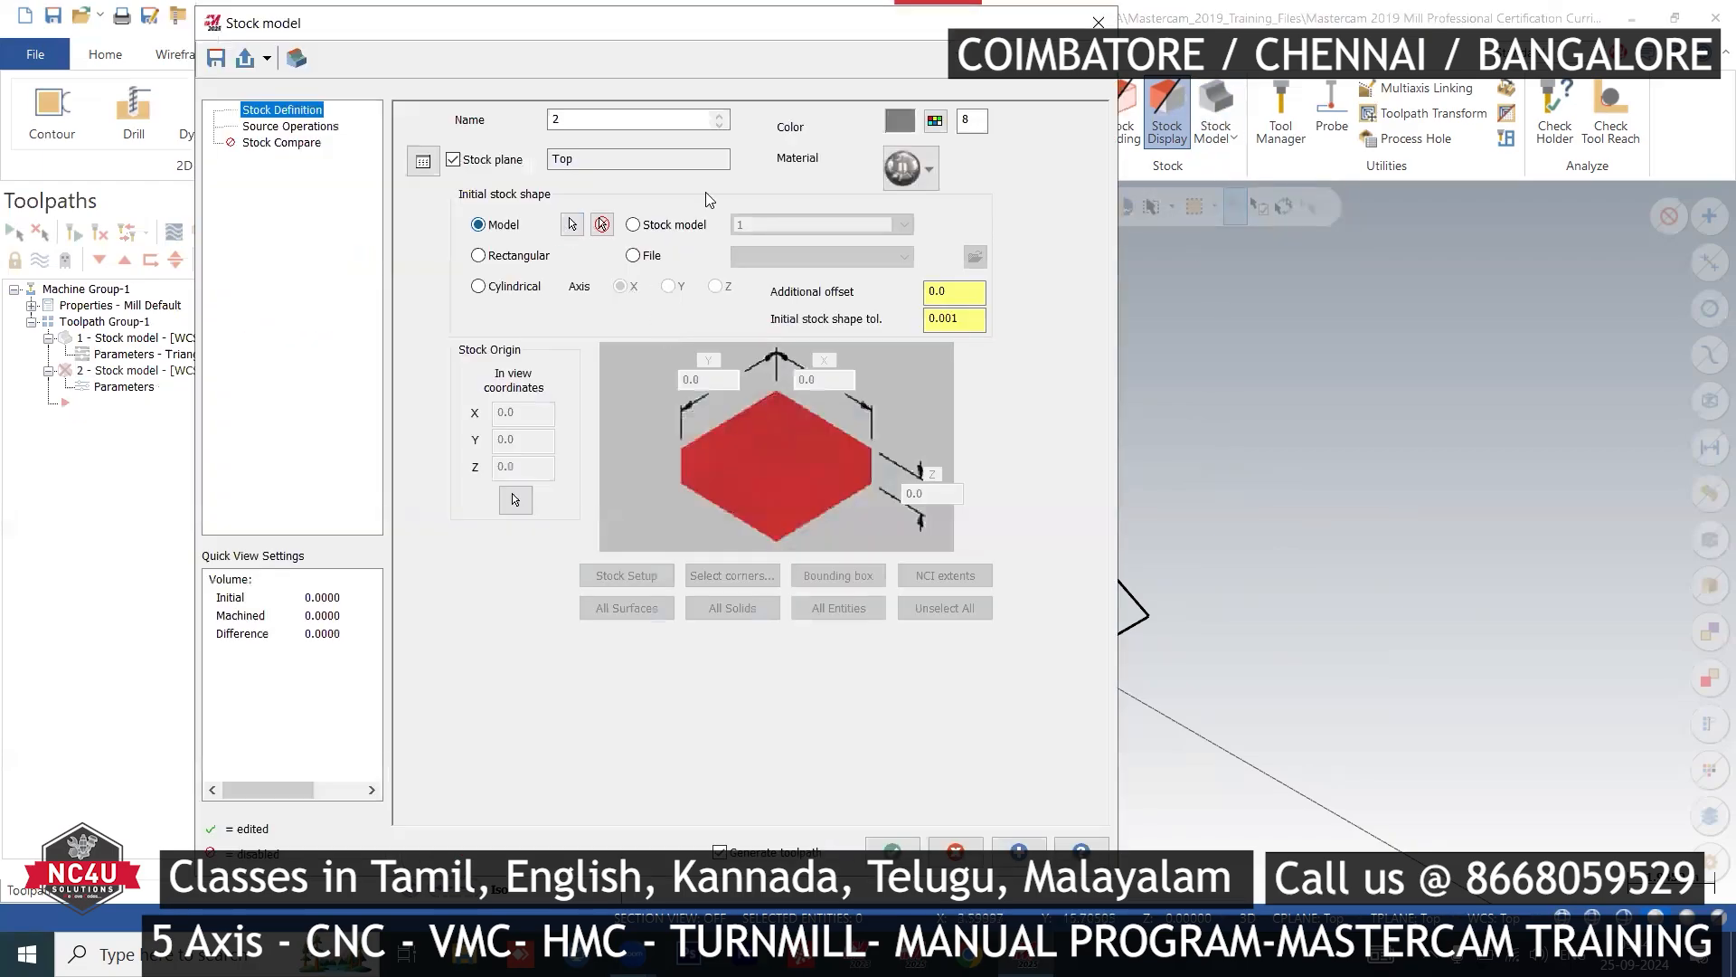
pyautogui.click(1097, 22)
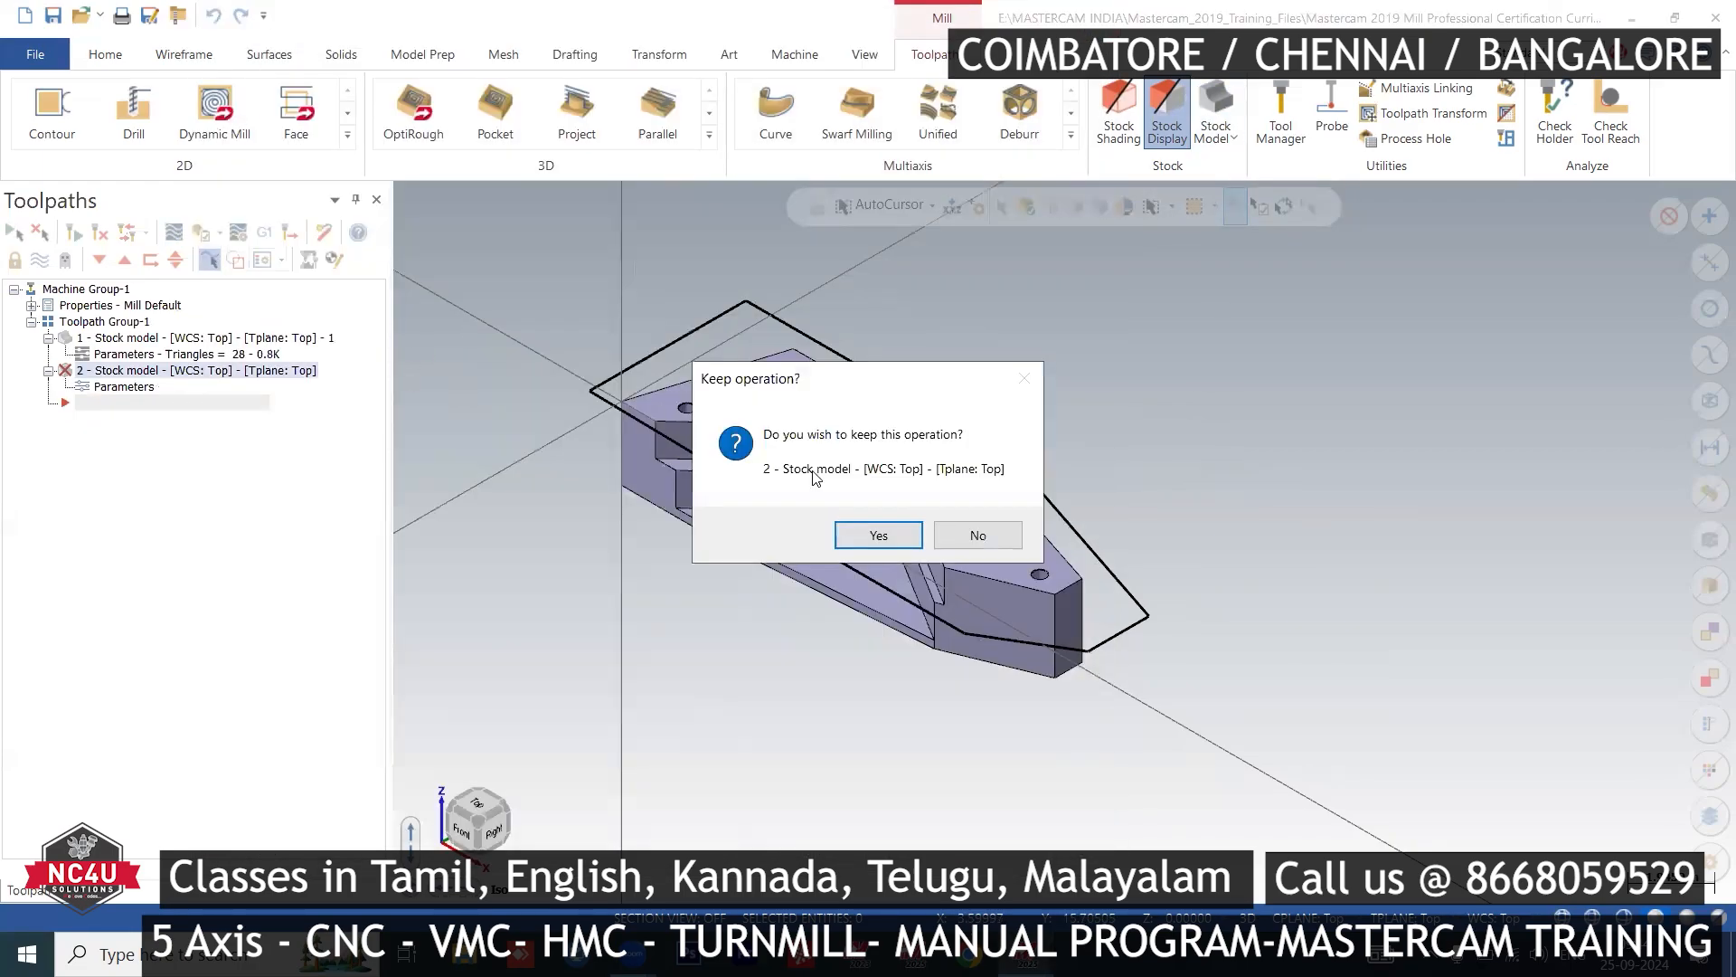
pyautogui.click(977, 535)
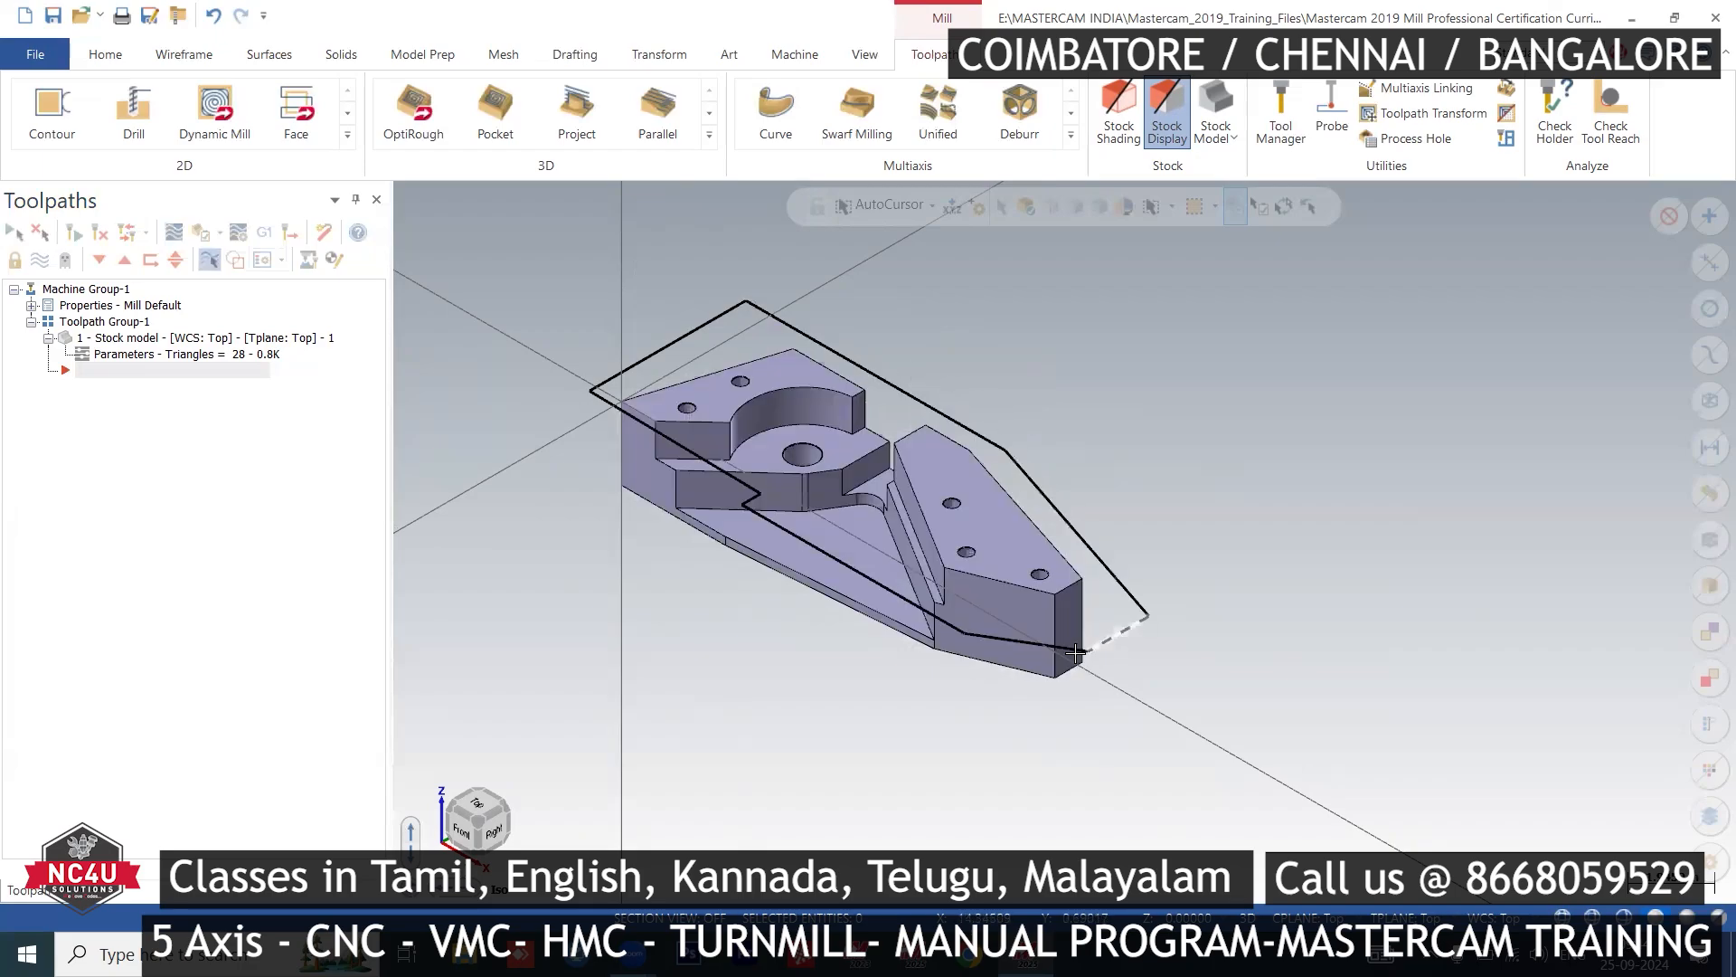
# - In the top view, draw a freehand rectangle about 16.4 wide by 7.1 high enclosing the whole custom stock outline
pyautogui.click(1290, 589)
pyautogui.click(222, 58)
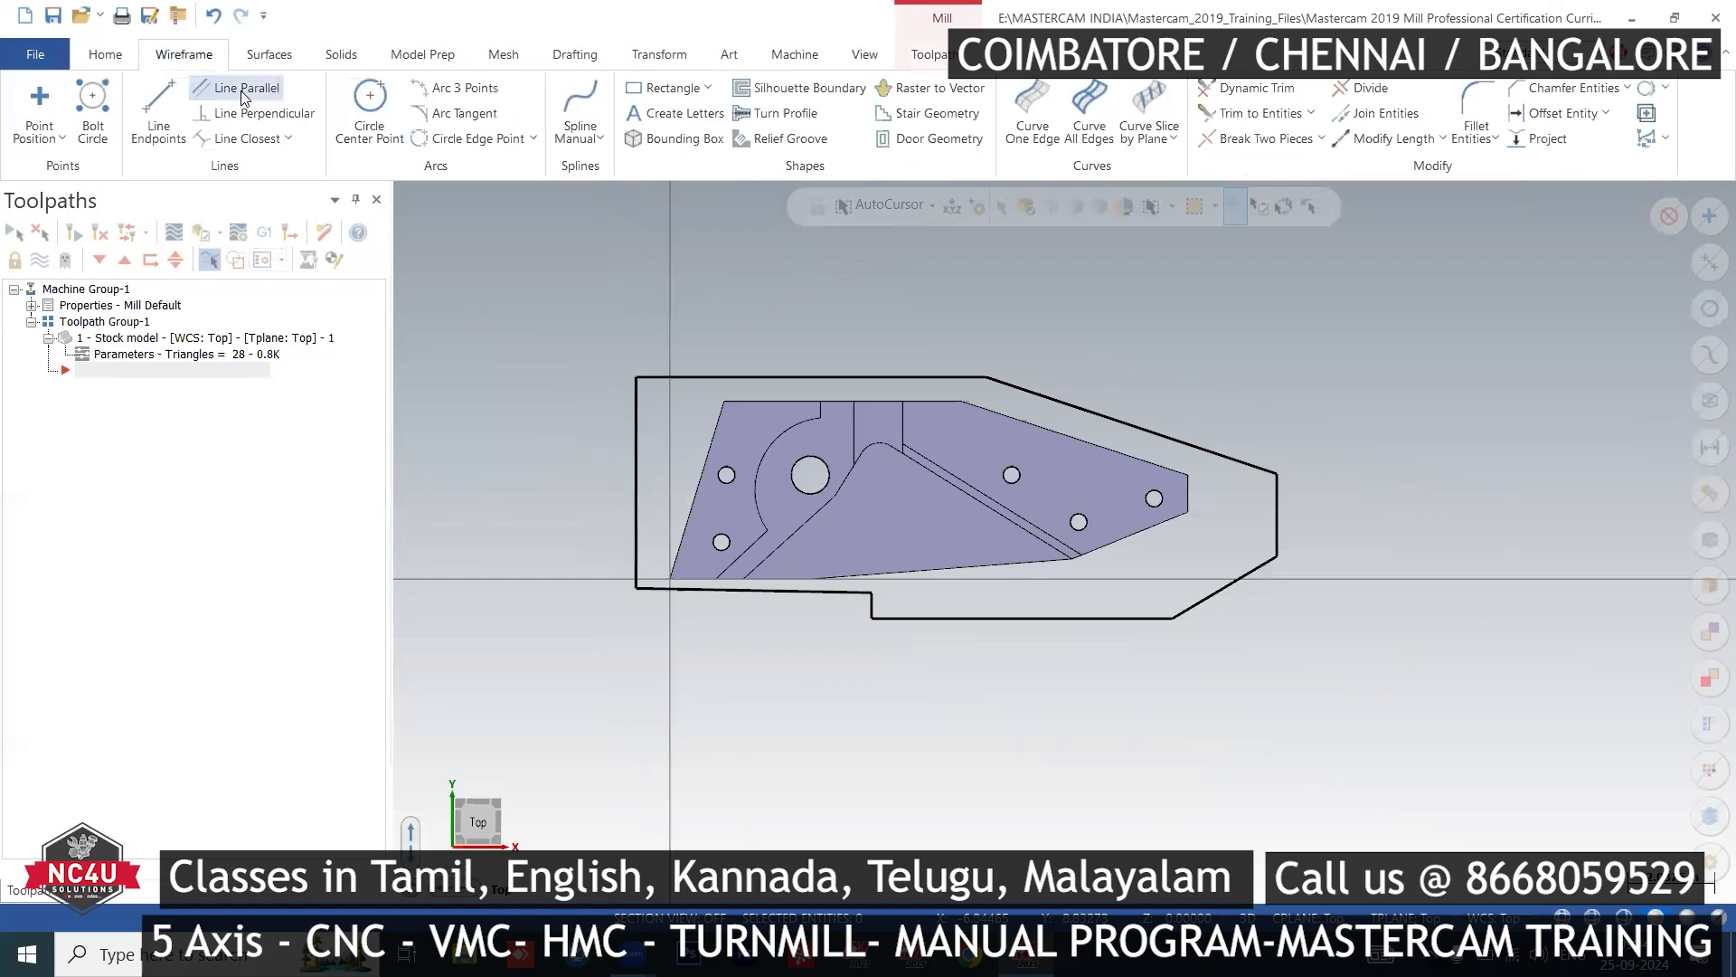
pyautogui.click(633, 88)
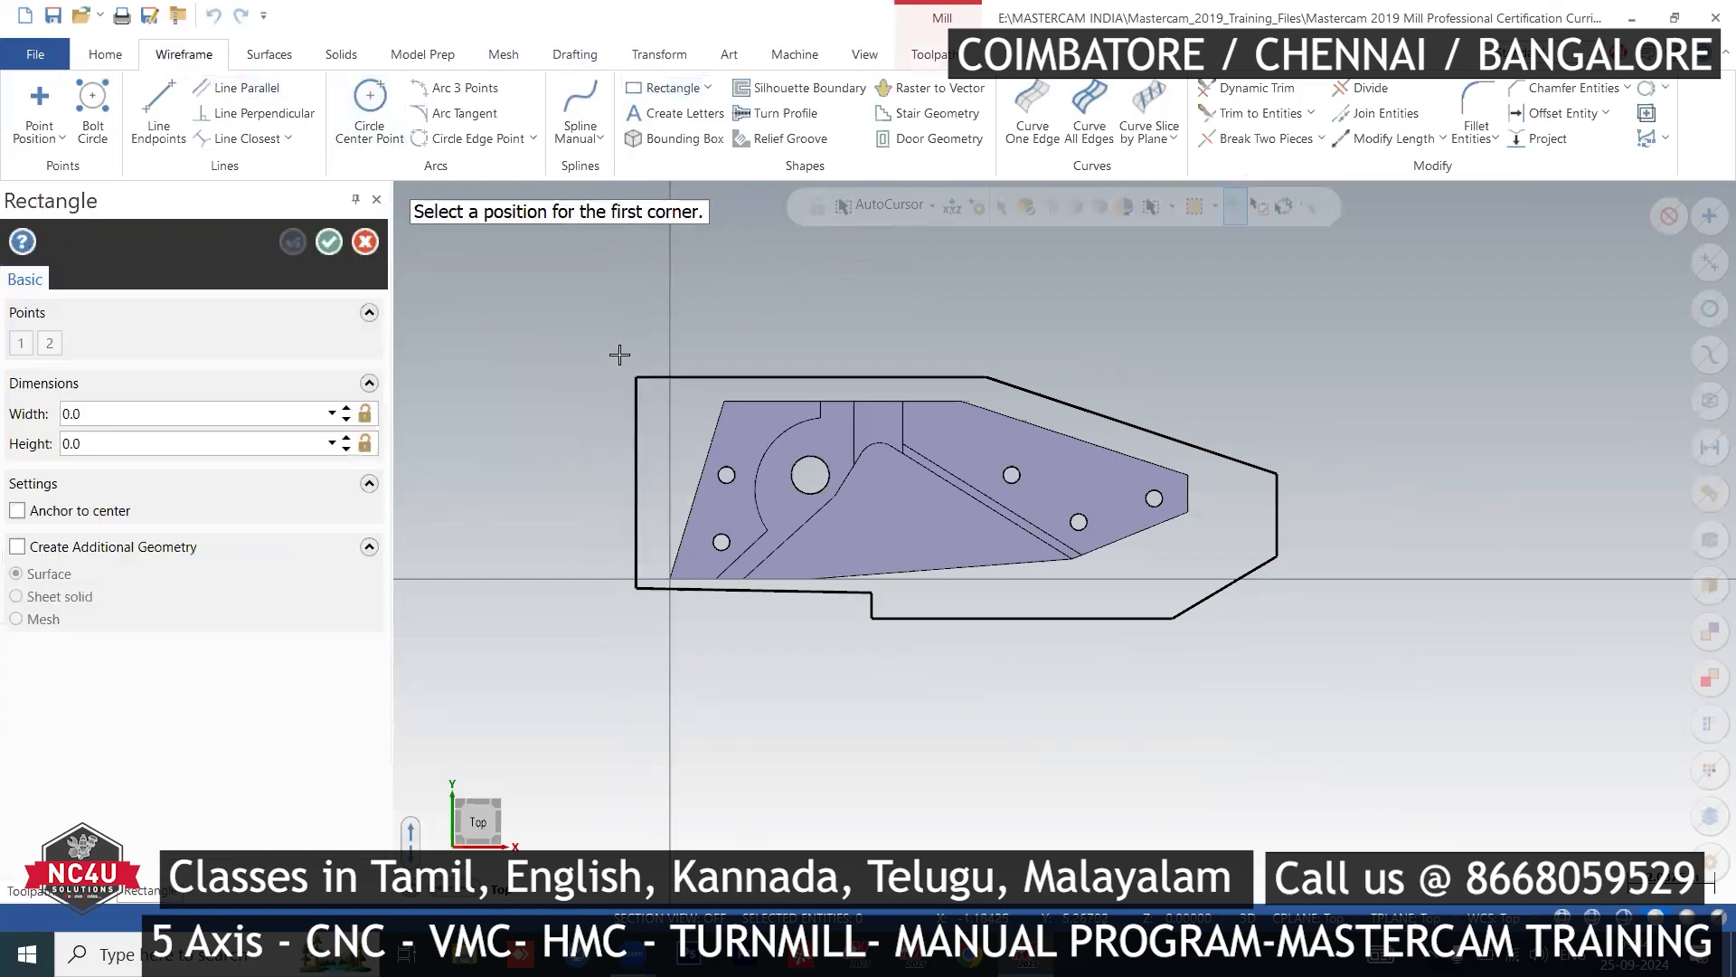
pyautogui.click(620, 354)
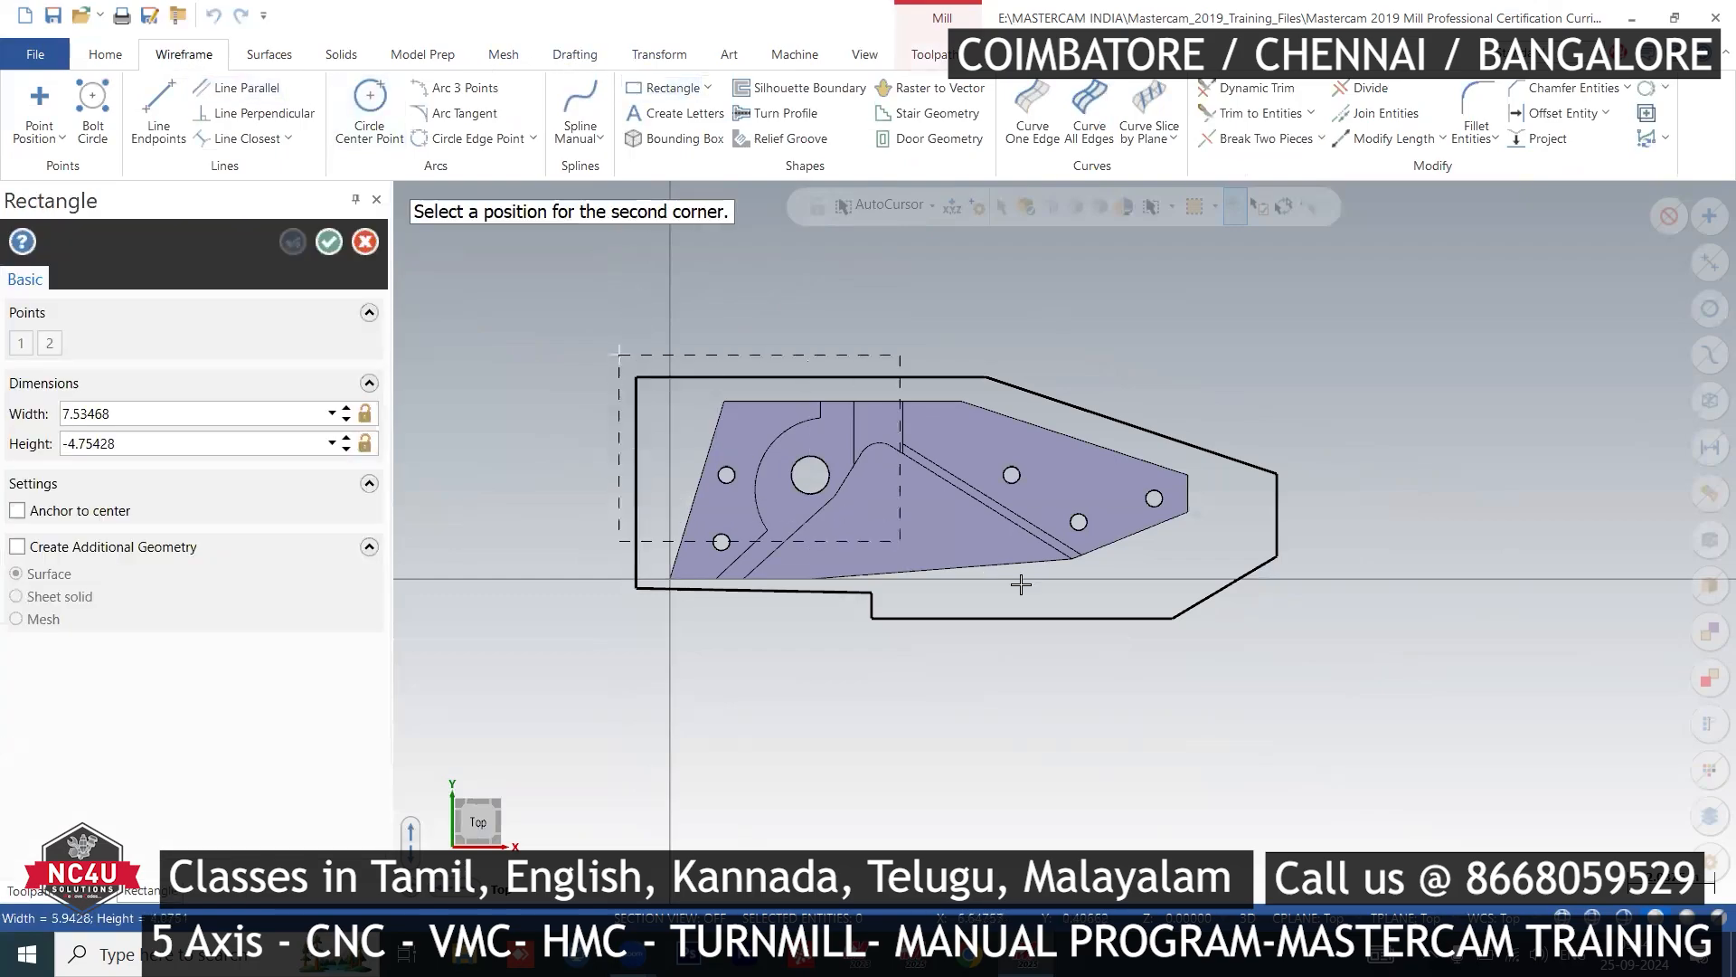
pyautogui.click(1318, 656)
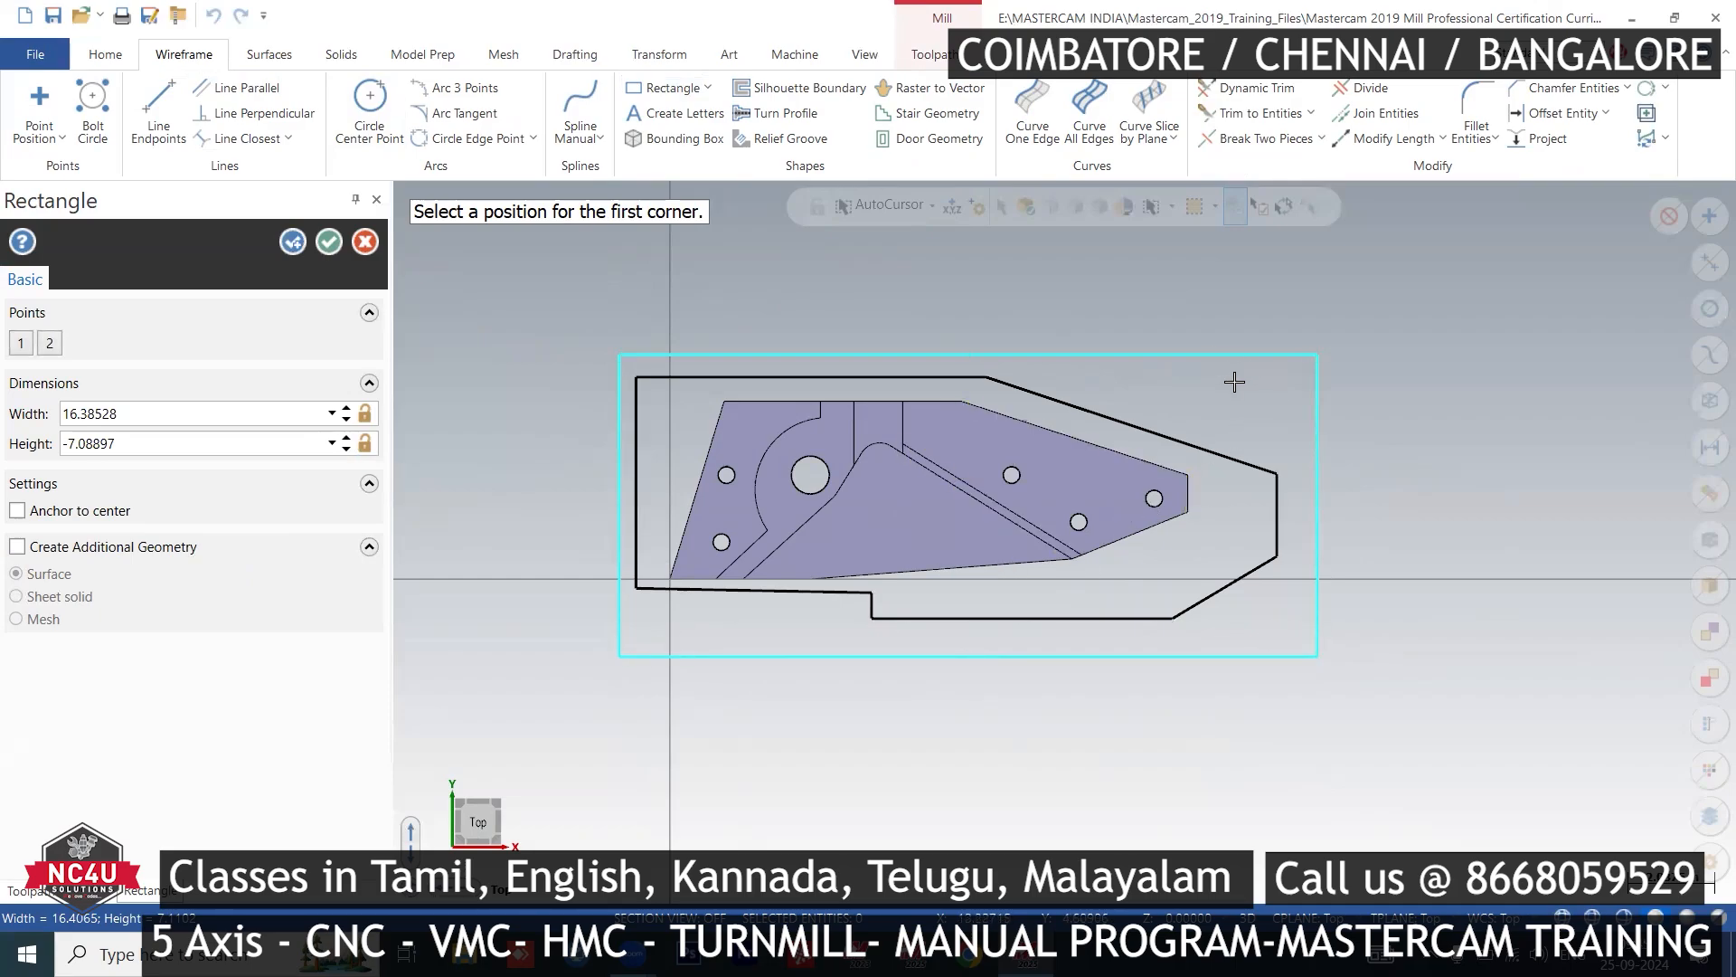
pyautogui.click(328, 241)
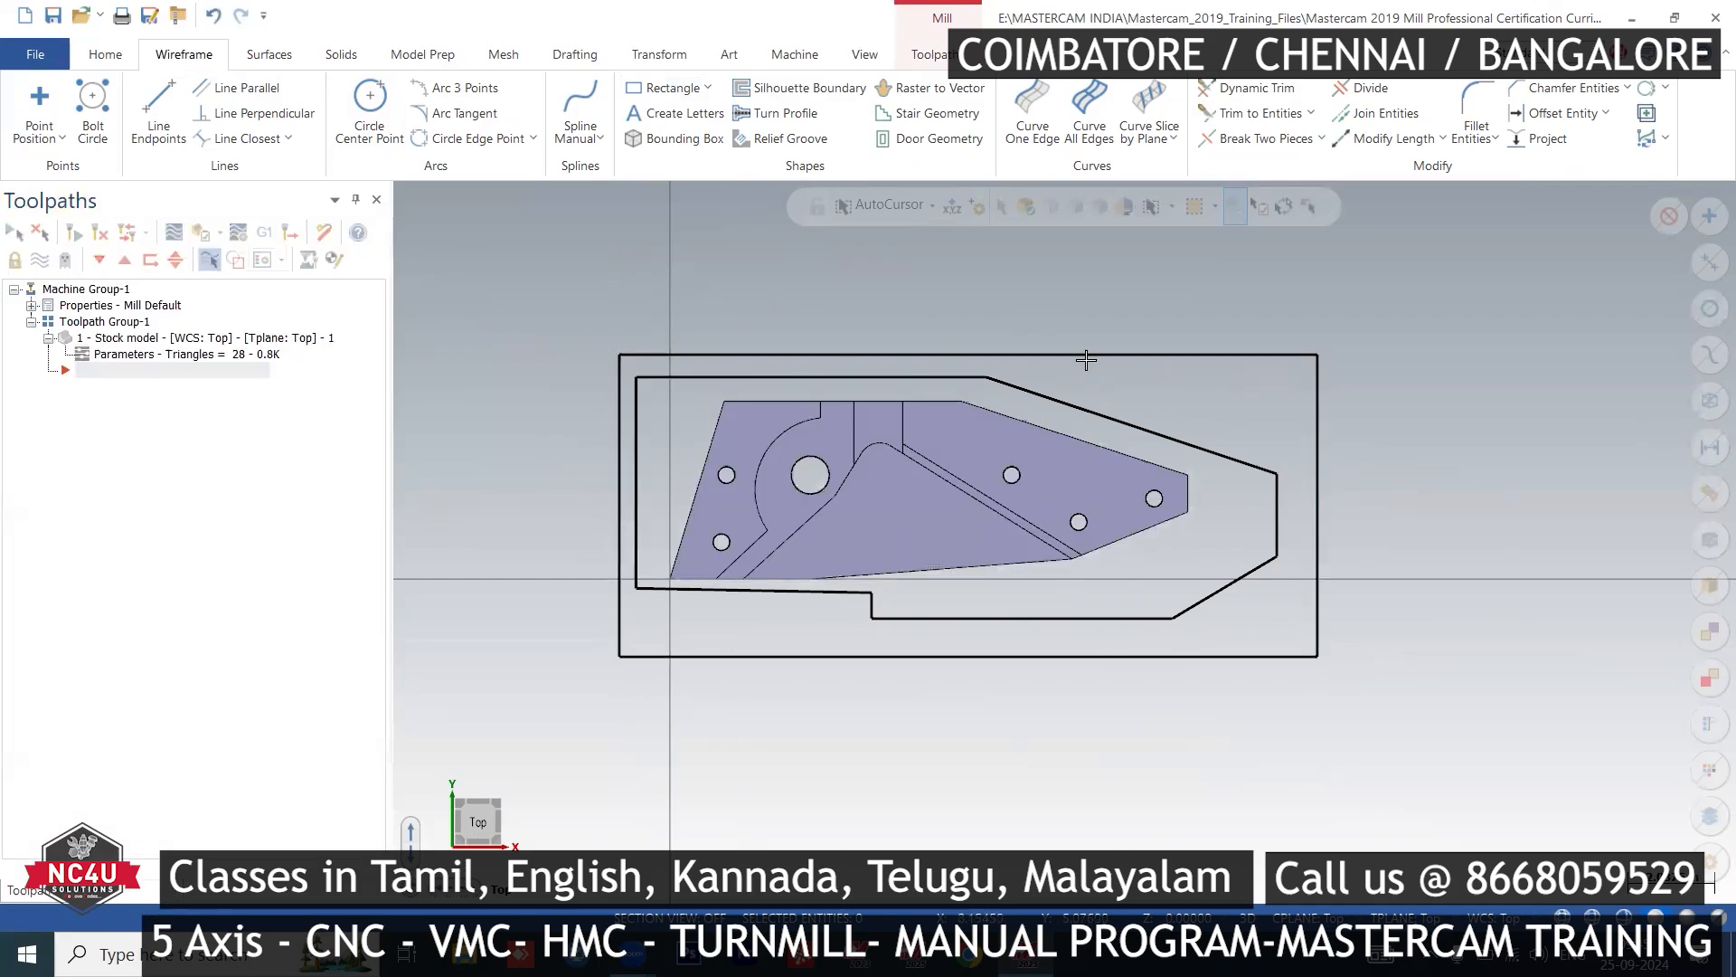
# - Compare the enclosing rectangle with the custom stock outline and the part in isometric and top views
pyautogui.rightClick(792, 288)
pyautogui.click(854, 489)
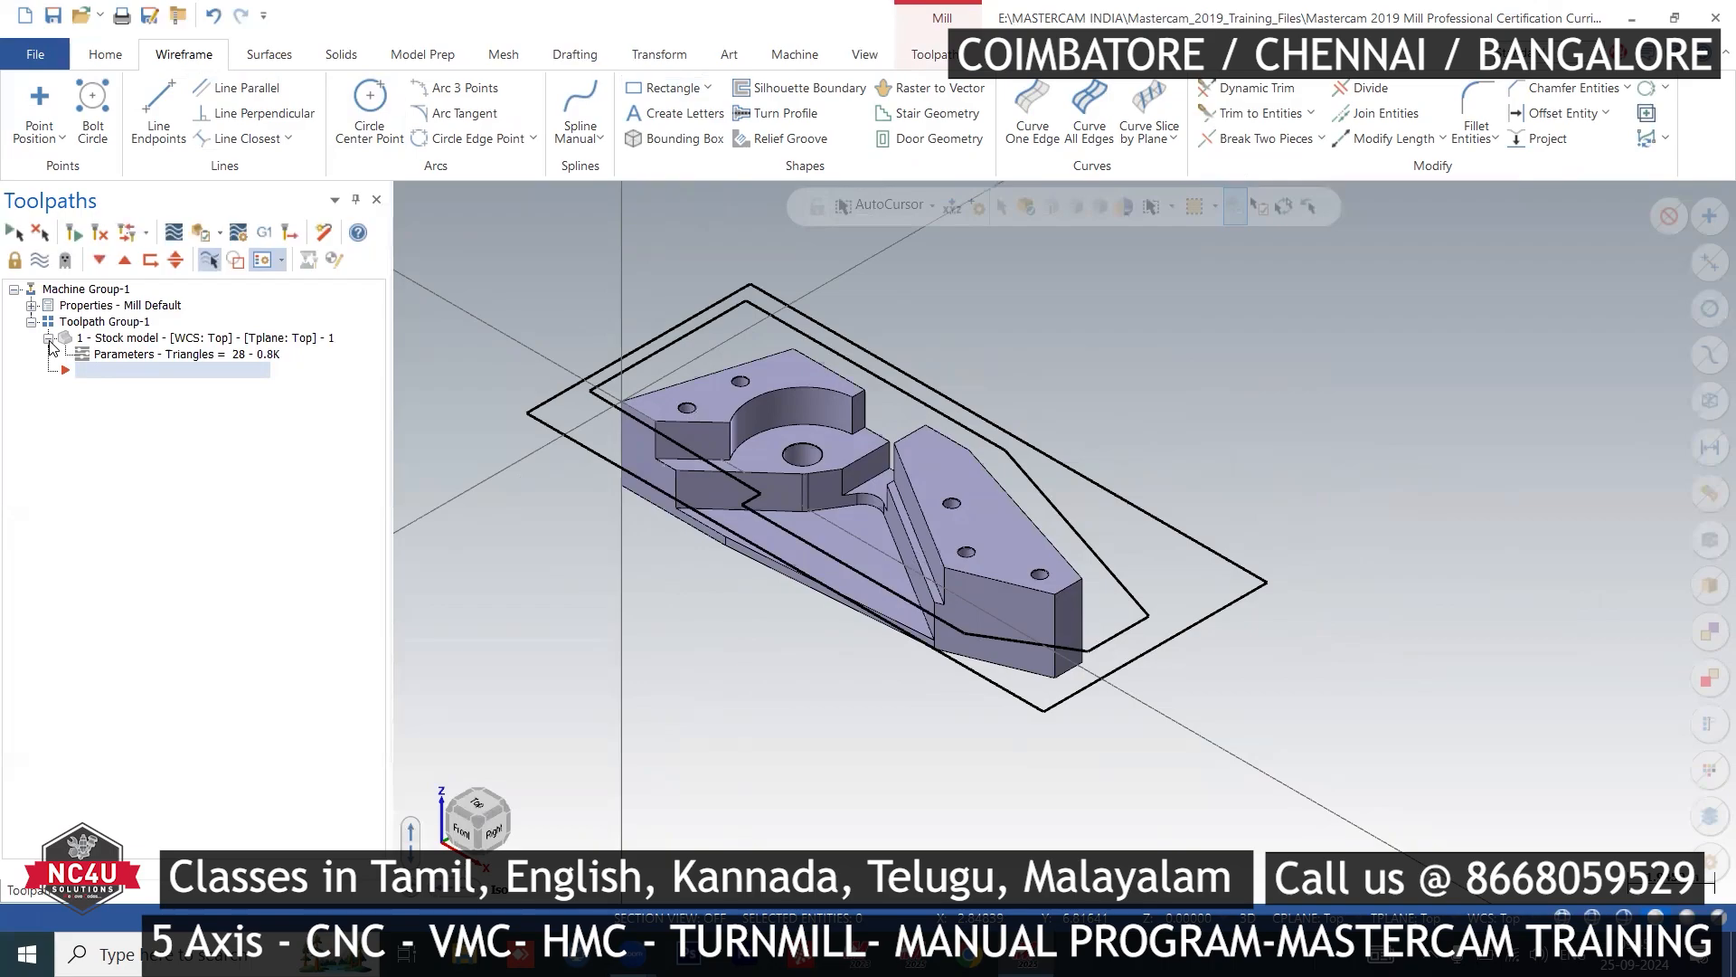
pyautogui.rightClick(1038, 315)
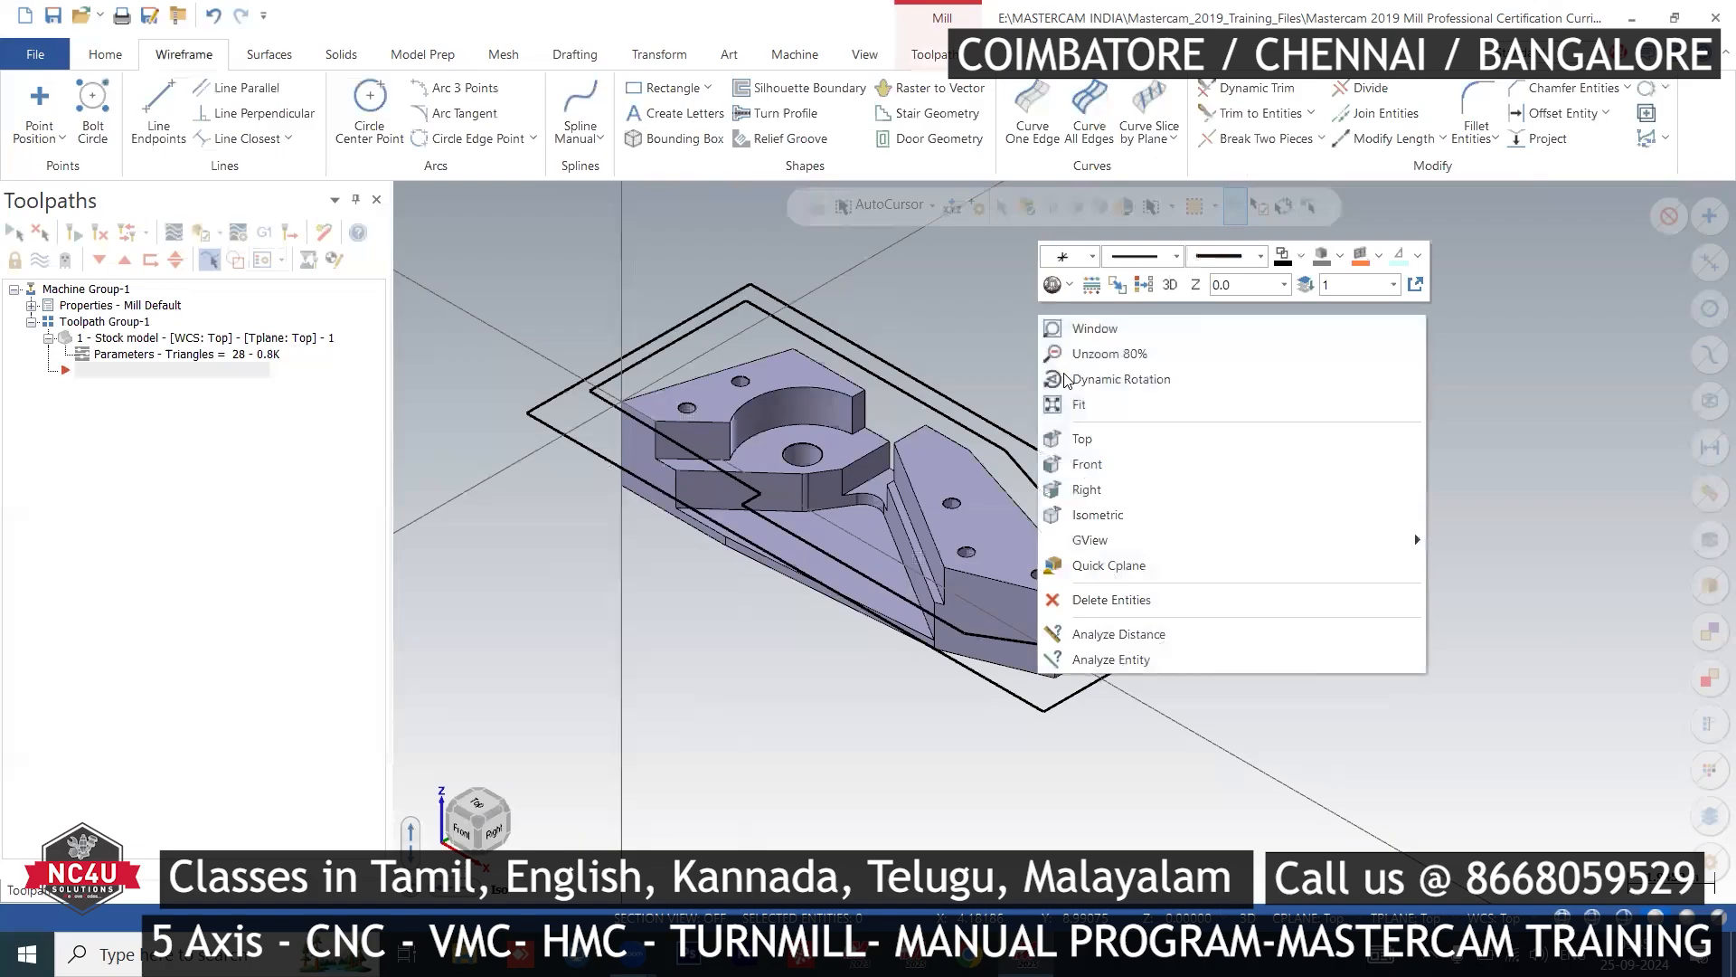
pyautogui.click(1082, 436)
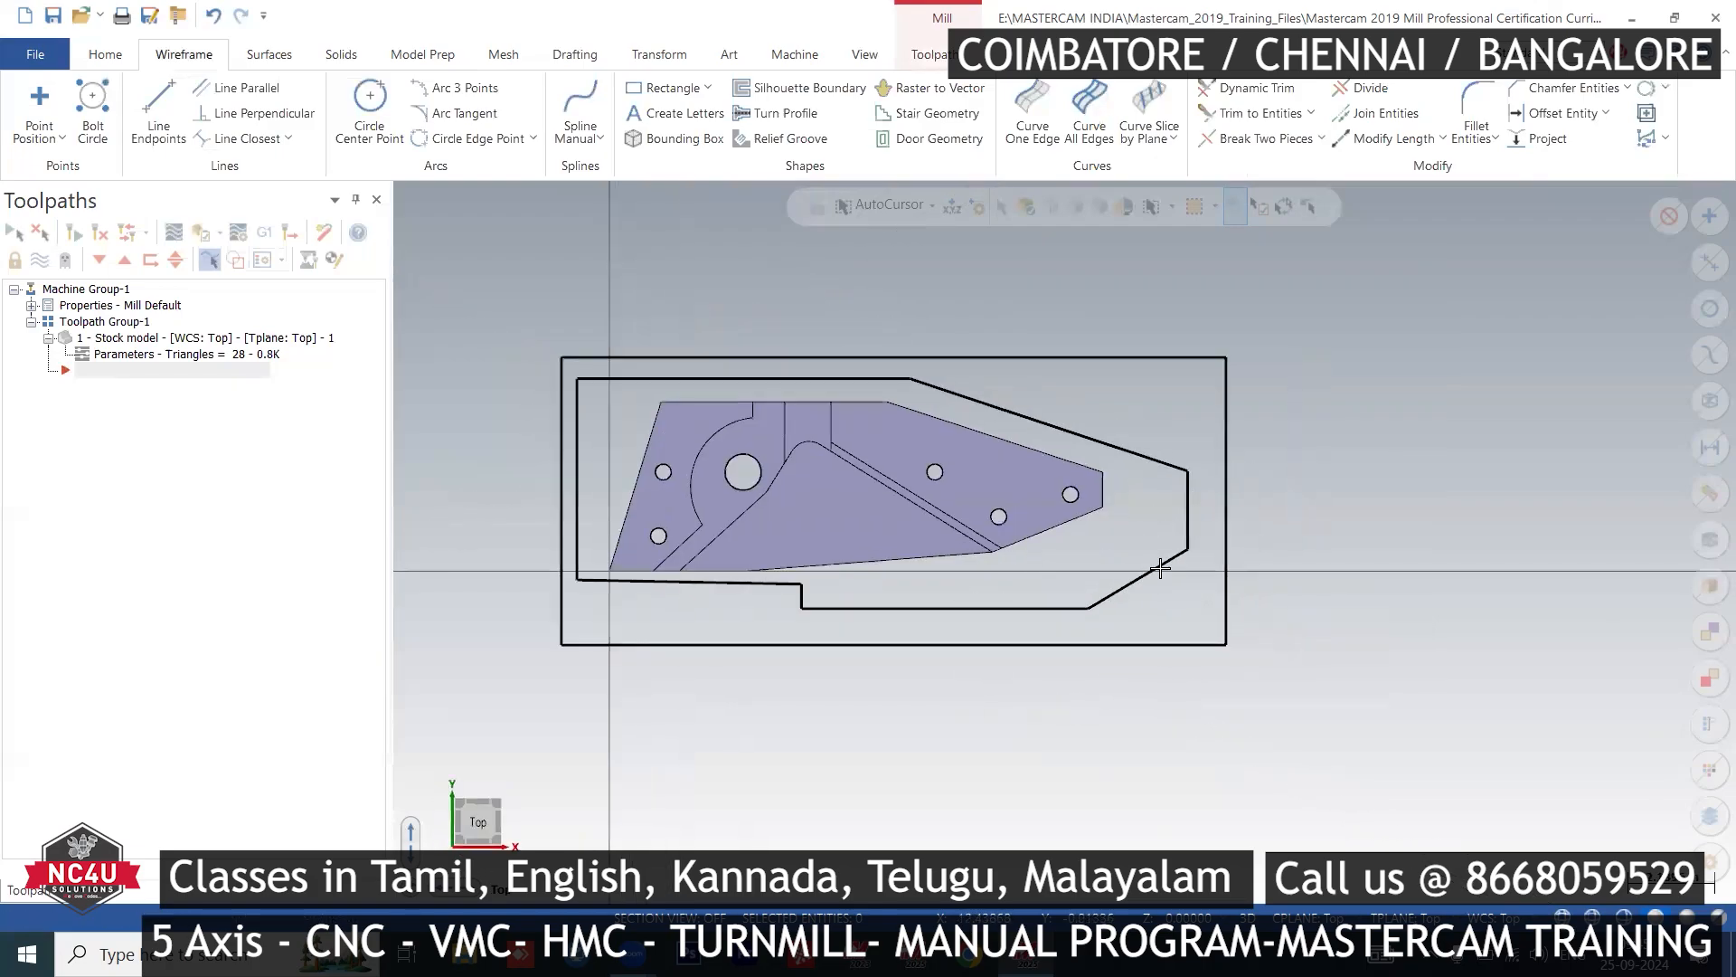
pyautogui.rightClick(690, 322)
pyautogui.click(780, 525)
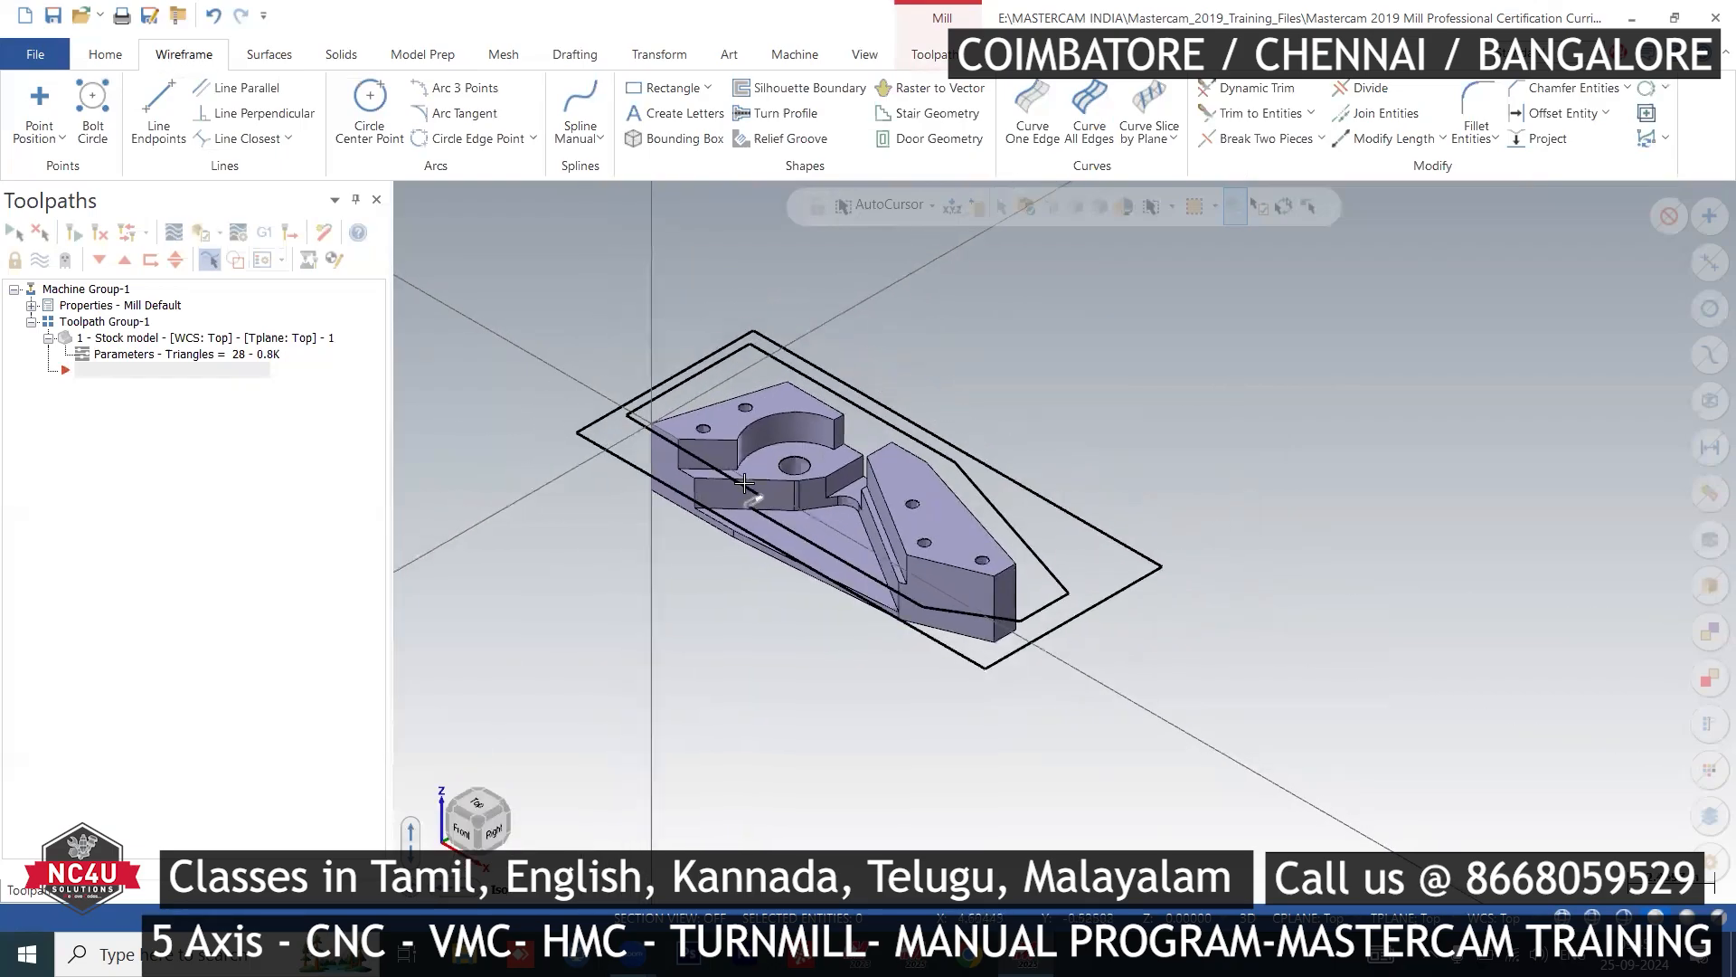
pyautogui.scroll(1, 671, 385)
pyautogui.scroll(1, 665, 383)
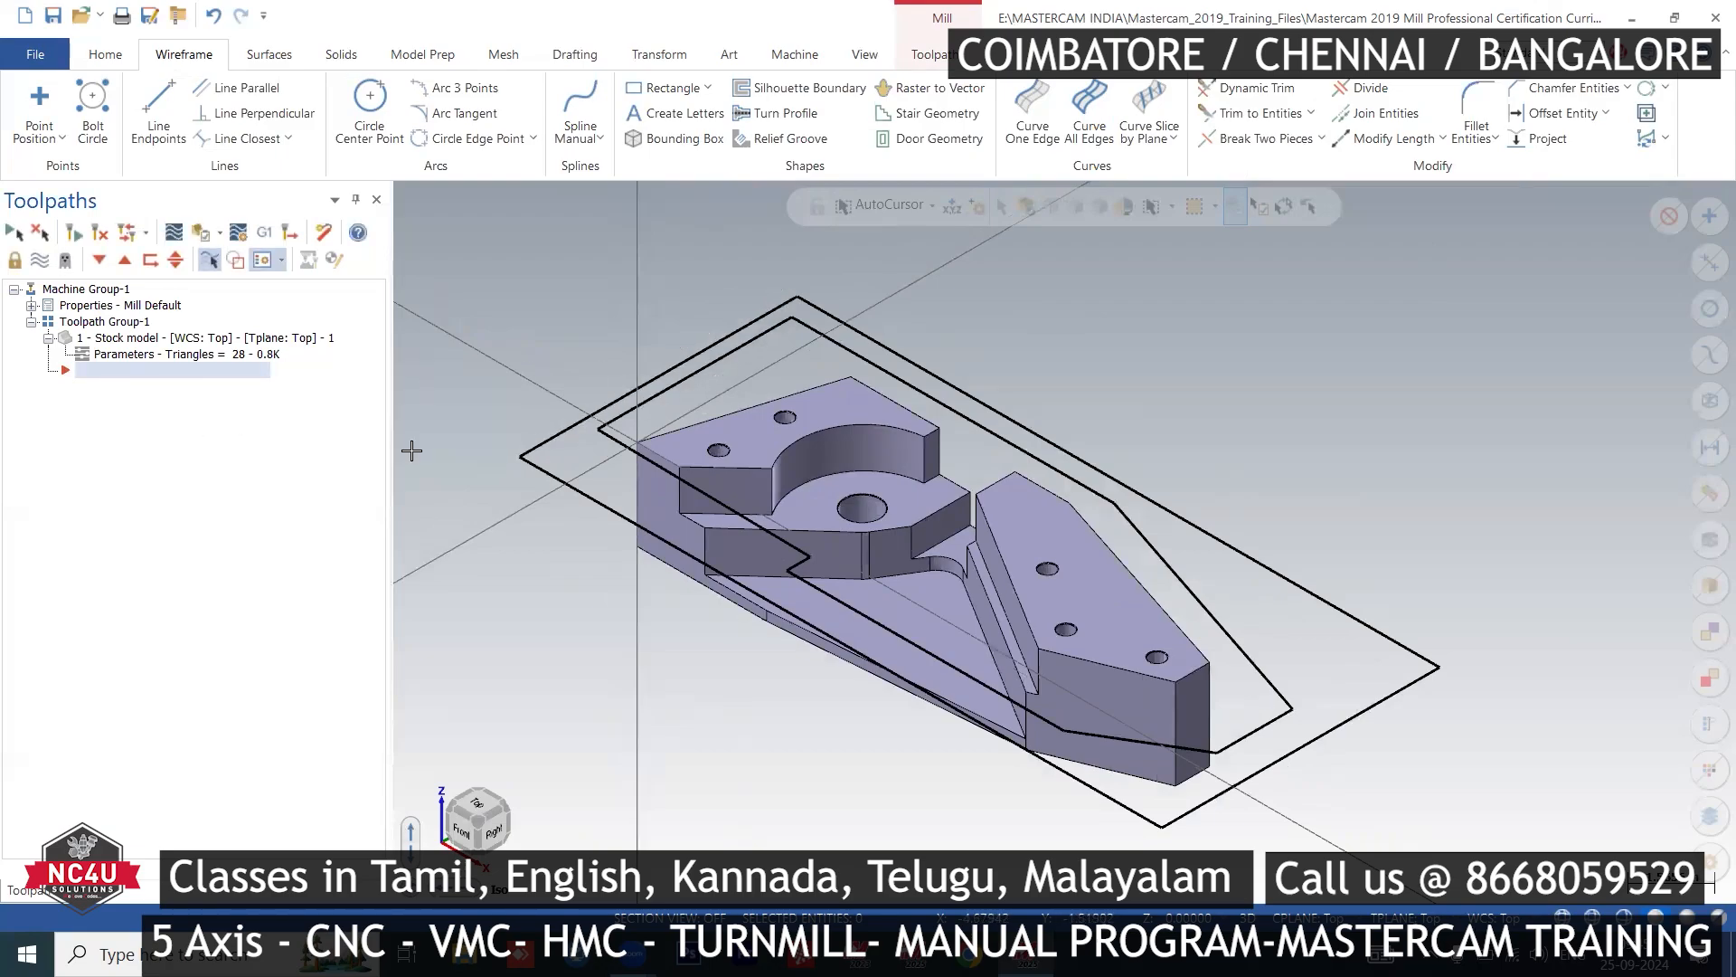
pyautogui.scroll(-2, 804, 546)
pyautogui.scroll(1, 804, 546)
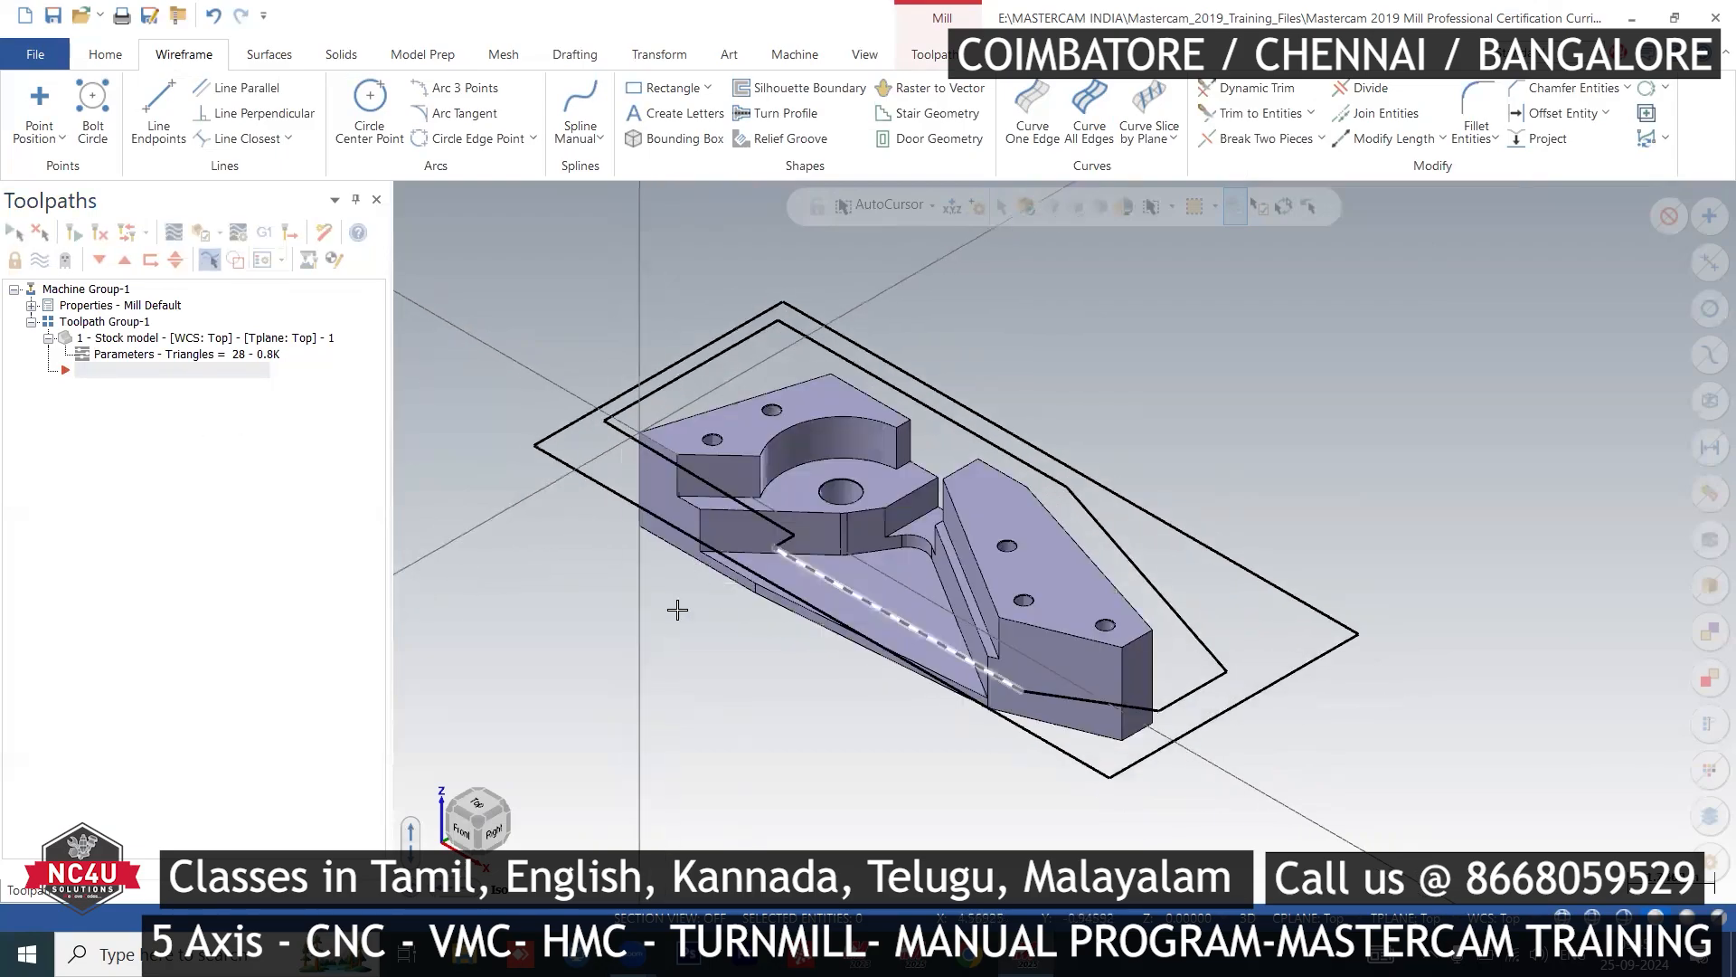